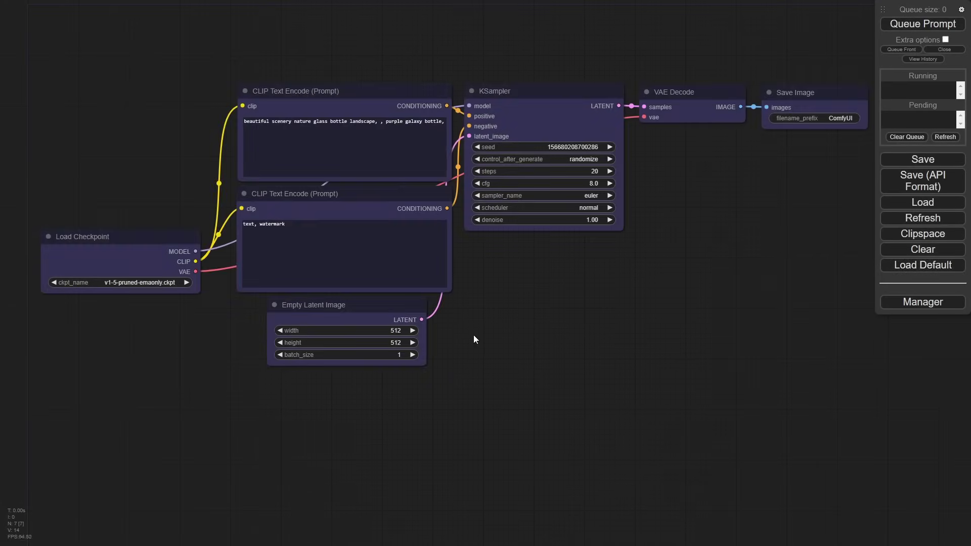
Step: Spread Load Checkpoint, both prompts, Empty Latent Image, VAE Decode and Save Image apart
scroll(473, 334, "down", 2)
left_click_drag(177, 258, 69, 225)
left_click_drag(431, 308, 431, 404)
left_click_drag(433, 222, 380, 299)
left_click_drag(425, 135, 294, 51)
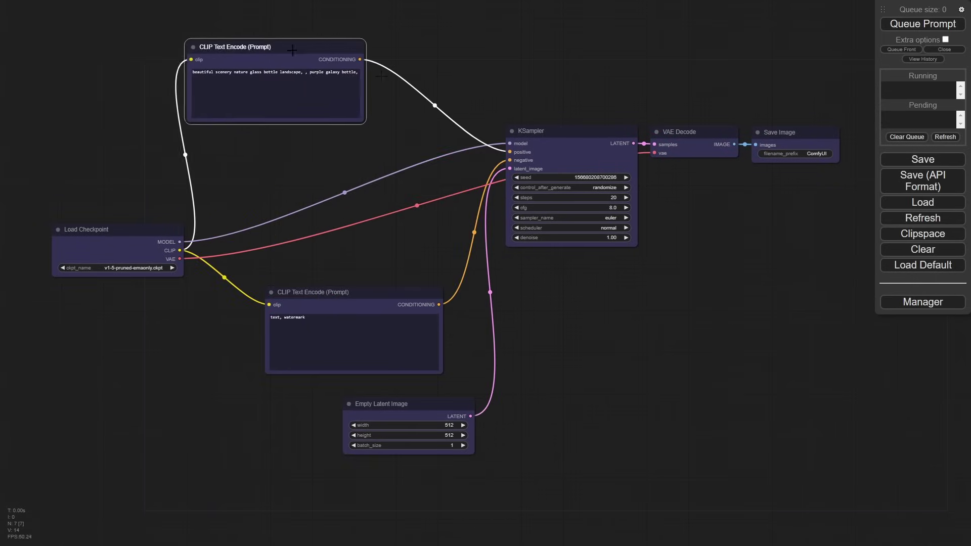
left_click_drag(698, 132, 741, 59)
left_click_drag(797, 148, 841, 198)
left_click_drag(738, 64, 715, 233)
Step: Fine-tune the layout: raise KSampler, lower the negative prompt, VAE Decode and Empty Latent Image
left_click_drag(609, 130, 604, 95)
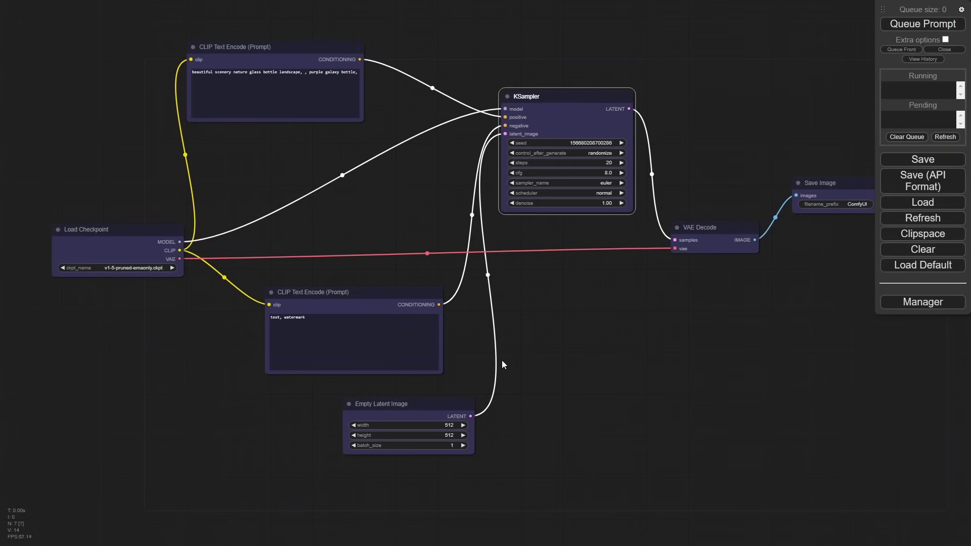
left_click_drag(360, 294, 332, 312)
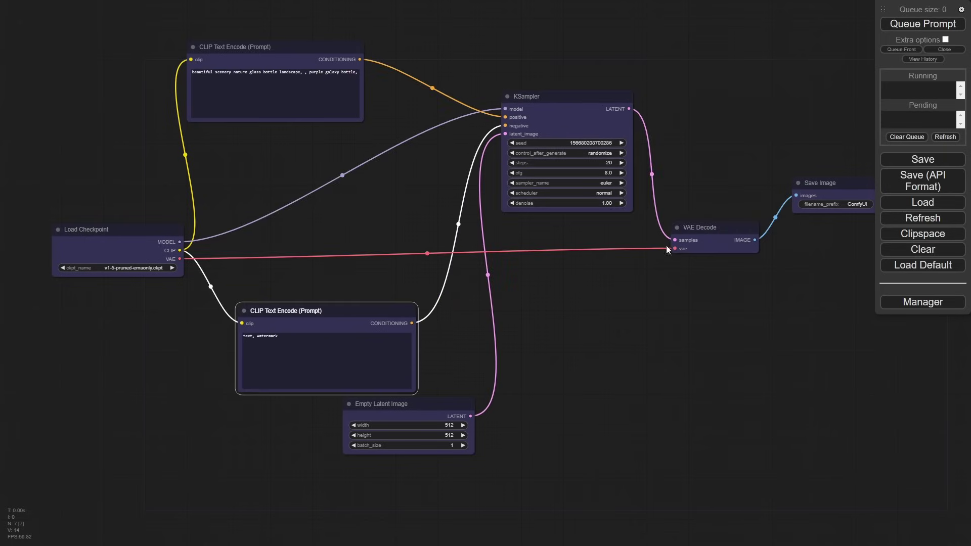
left_click_drag(705, 228, 705, 238)
left_click_drag(431, 406, 379, 425)
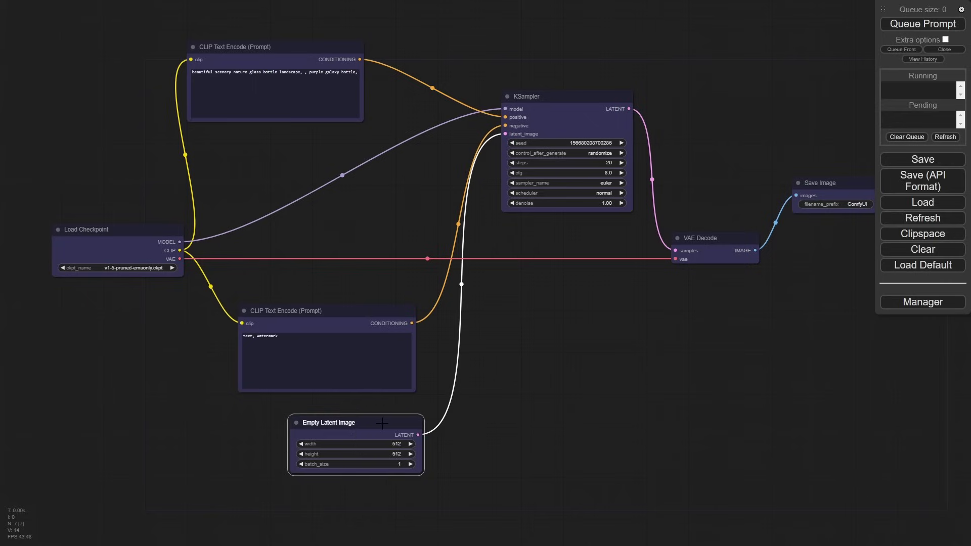
left_click(923, 304)
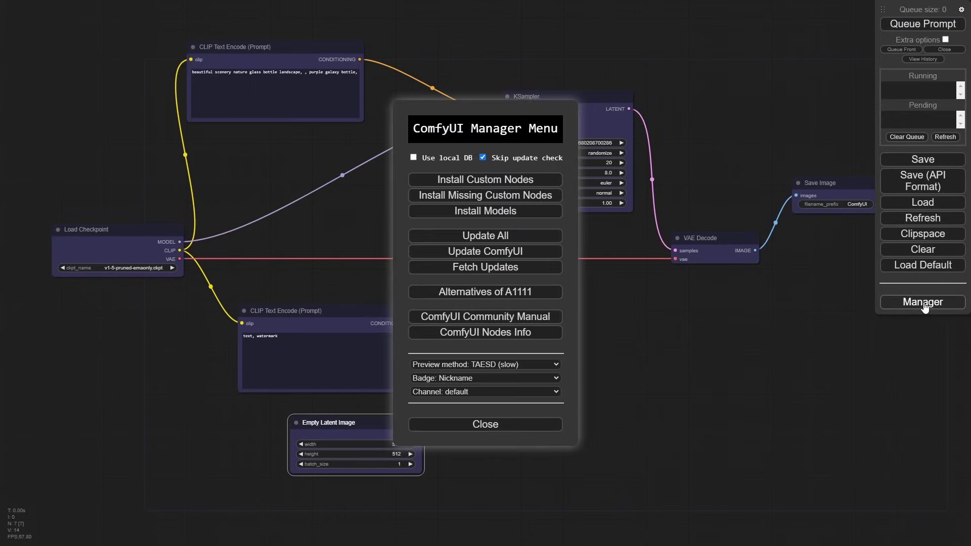
left_click(470, 180)
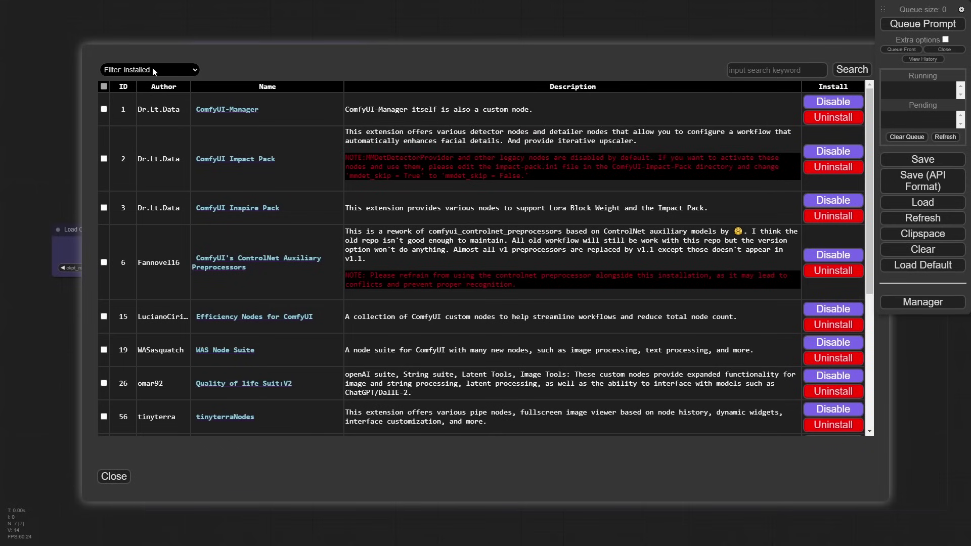
left_click(137, 71)
left_click(122, 101)
scroll(241, 313, "down", 2)
scroll(241, 312, "down", 3)
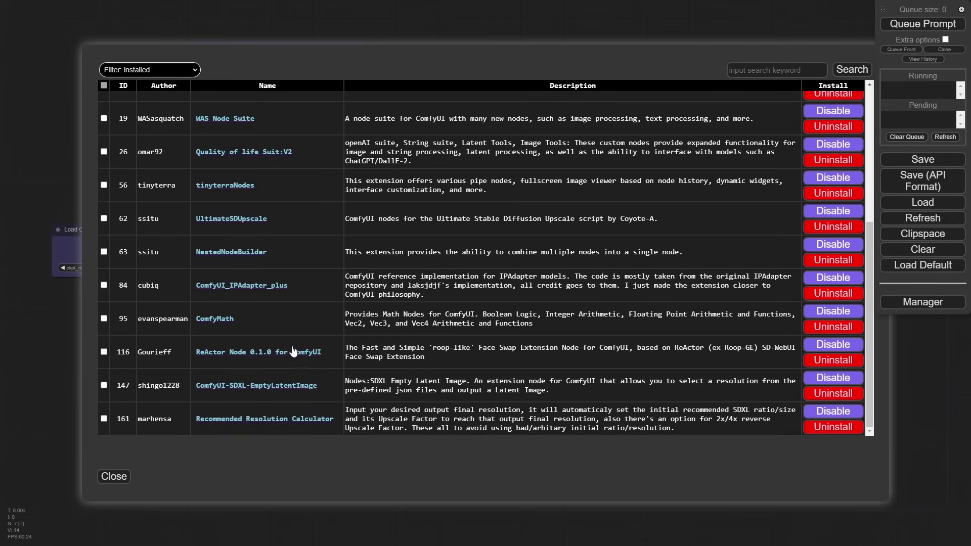
scroll(302, 301, "up", 4)
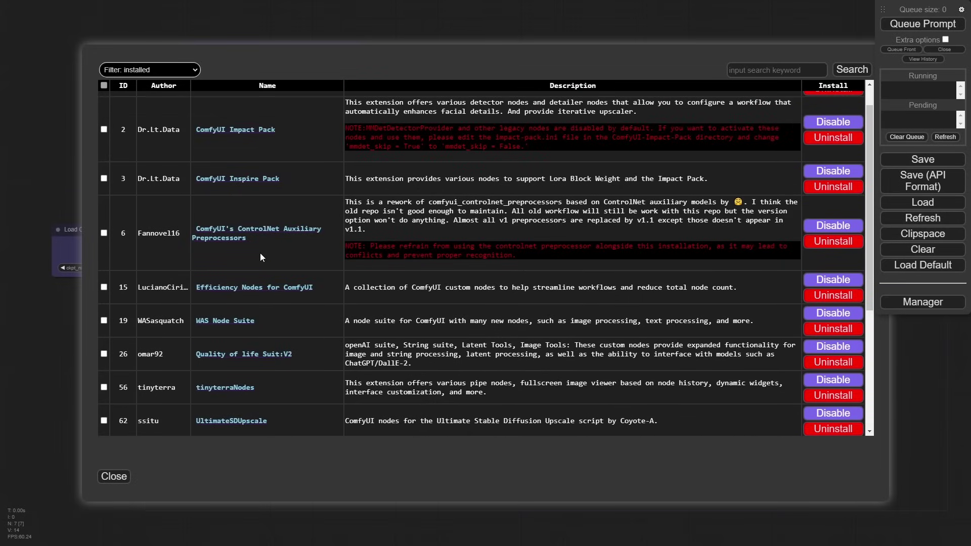
scroll(262, 258, "up", 1)
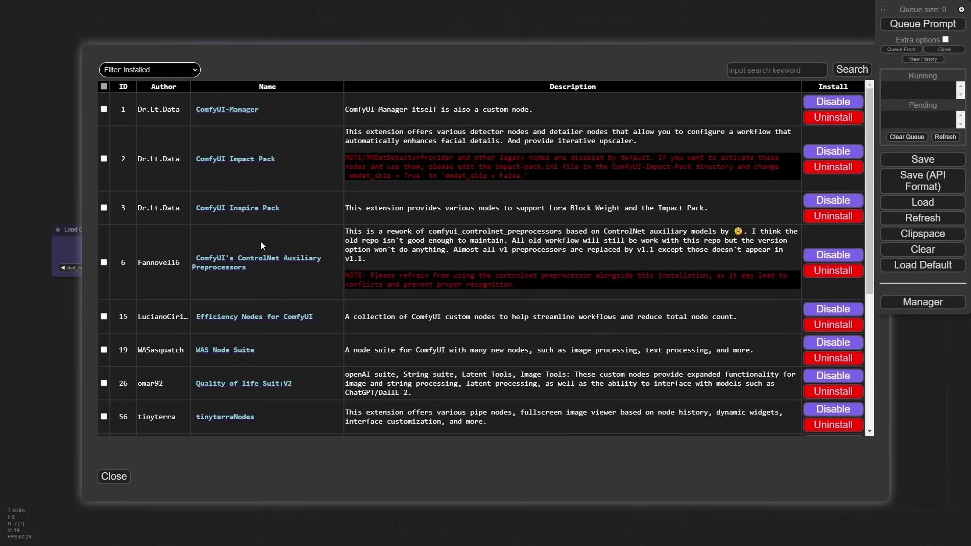
left_click(114, 476)
left_click(503, 424)
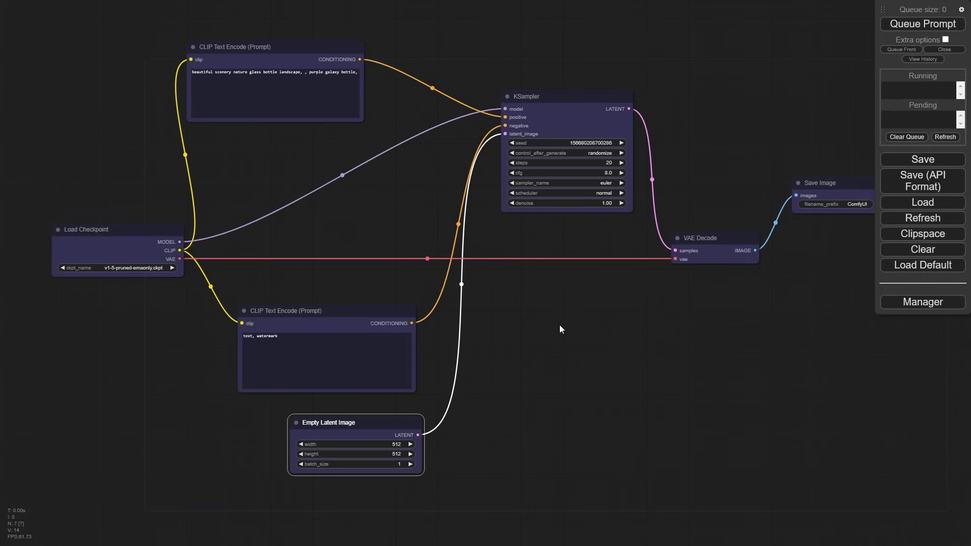
Step: Clear all text from the positive prompt node
left_click_drag(405, 229, 512, 248)
left_click_drag(418, 71, 454, 68)
left_click(443, 90)
key("ctrl+a")
key("BackSpace")
left_click(464, 225)
Step: Move KSampler down between the two prompt nodes and tidy the prompt and latent nodes
left_click_drag(443, 63, 458, 57)
left_click_drag(436, 328, 440, 310)
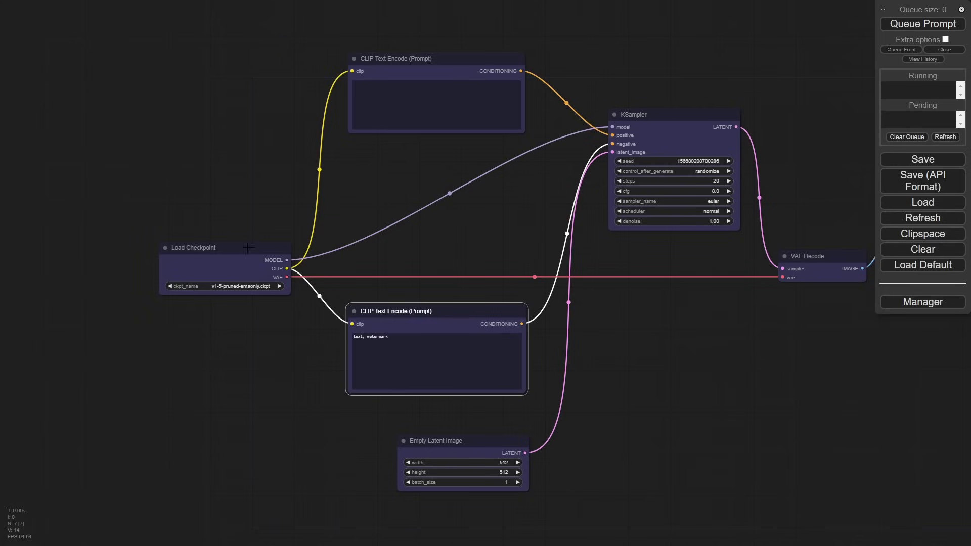
left_click_drag(686, 113, 690, 246)
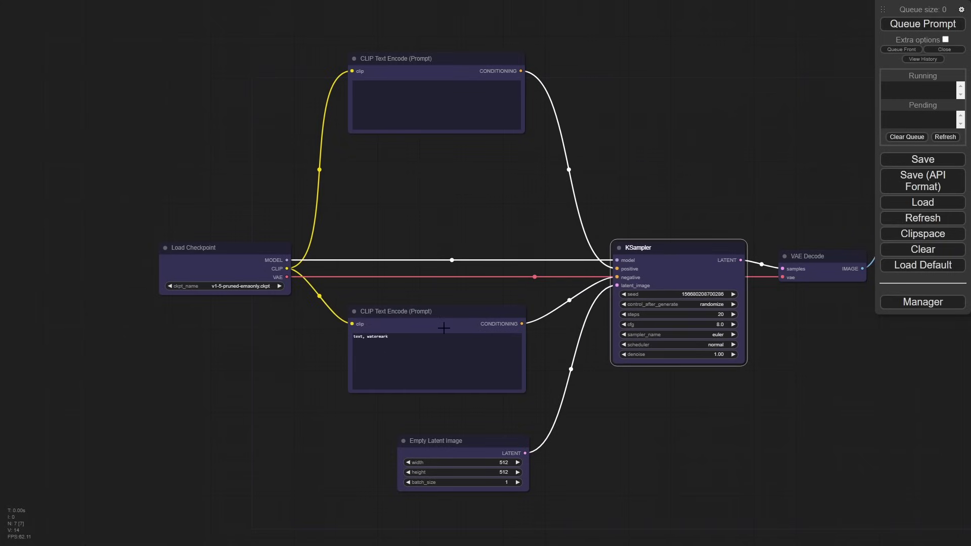
left_click_drag(451, 443, 447, 418)
Step: Replace the Empty Latent Image node with an SDXL Empty Latent Image node found by searching 'late'
key("Delete")
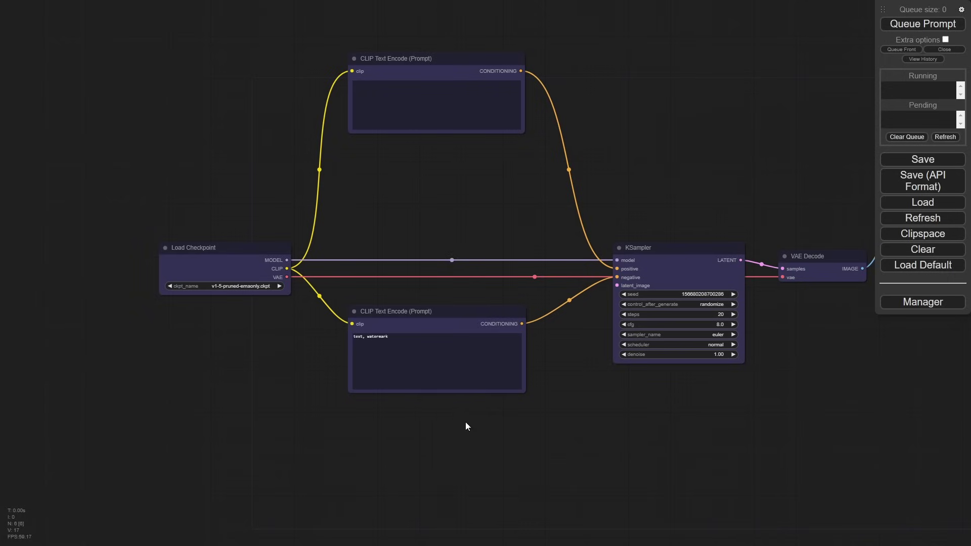
double_click(465, 422)
type("latel")
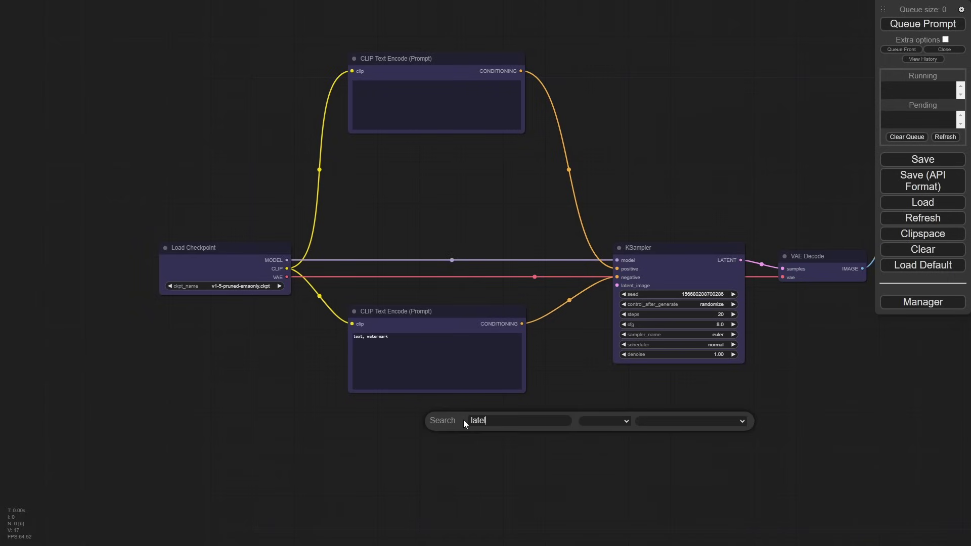
key("BackSpace")
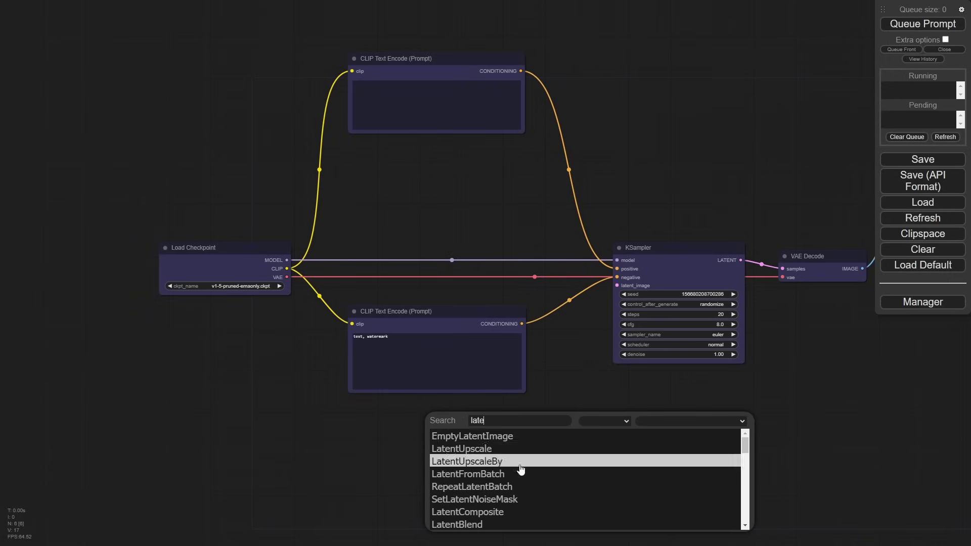
scroll(522, 471, "down", 3)
scroll(522, 473, "down", 3)
scroll(521, 495, "up", 2)
scroll(521, 496, "down", 1)
left_click(479, 450)
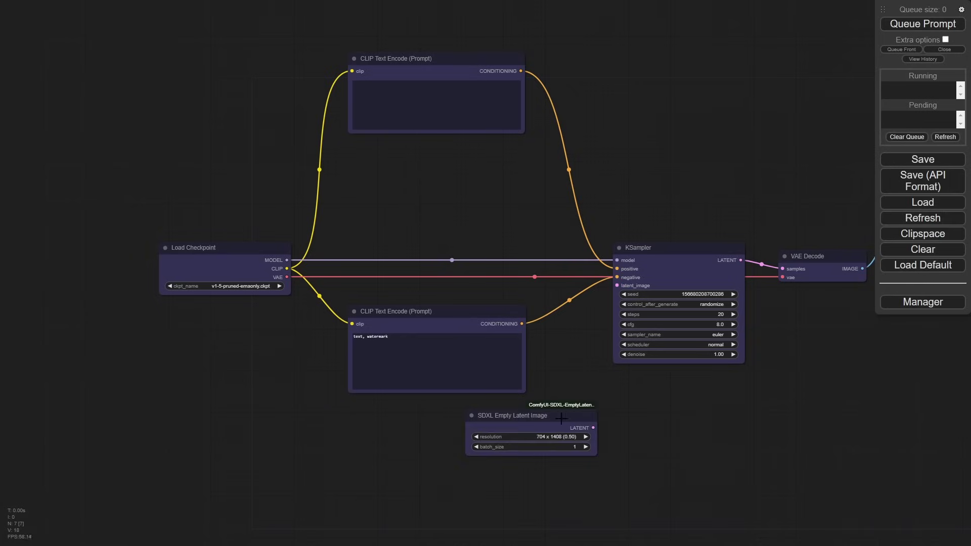
Step: Set the SDXL latent resolution to 896 x 1152 (0.78)
left_click_drag(559, 420, 494, 420)
scroll(565, 499, "up", 7)
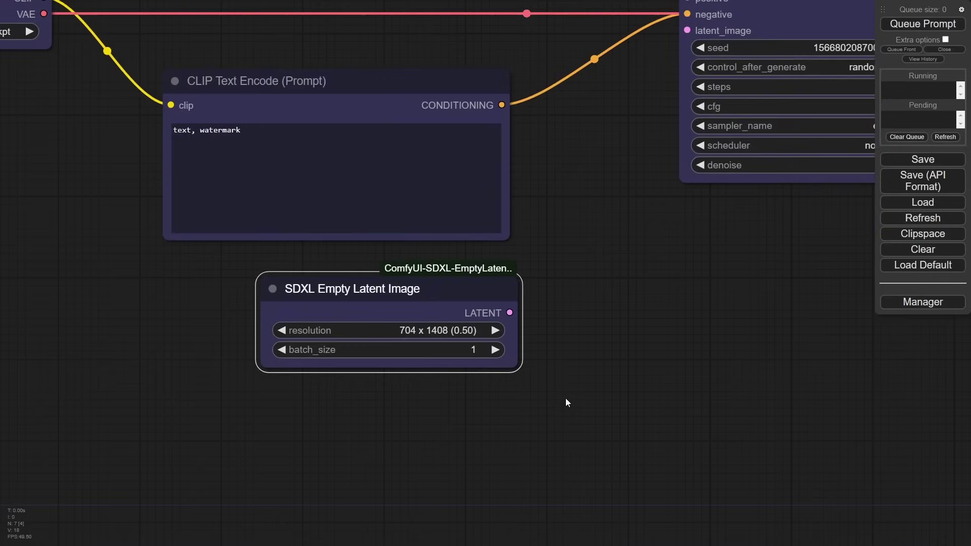
left_click(414, 330)
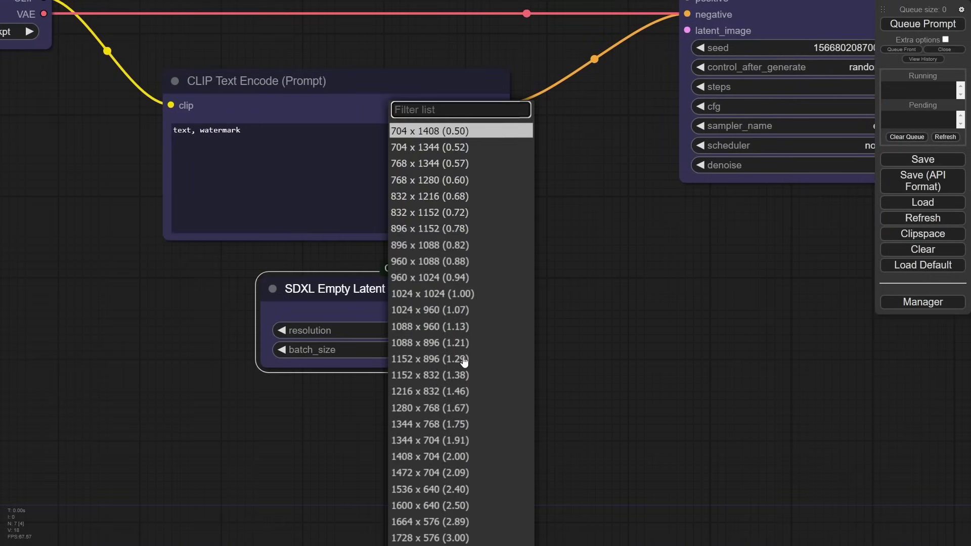
left_click(465, 227)
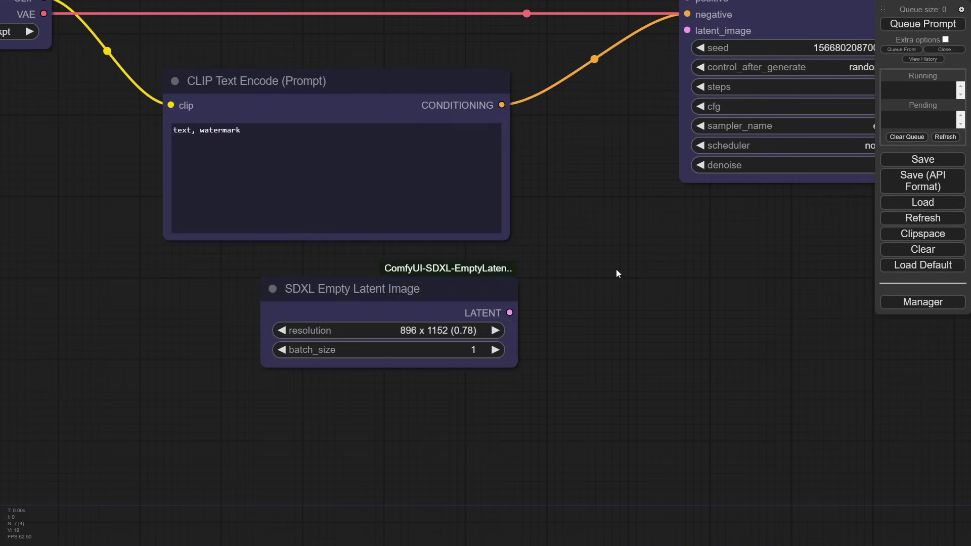
scroll(616, 270, "down", 6)
left_click_drag(615, 274, 567, 347)
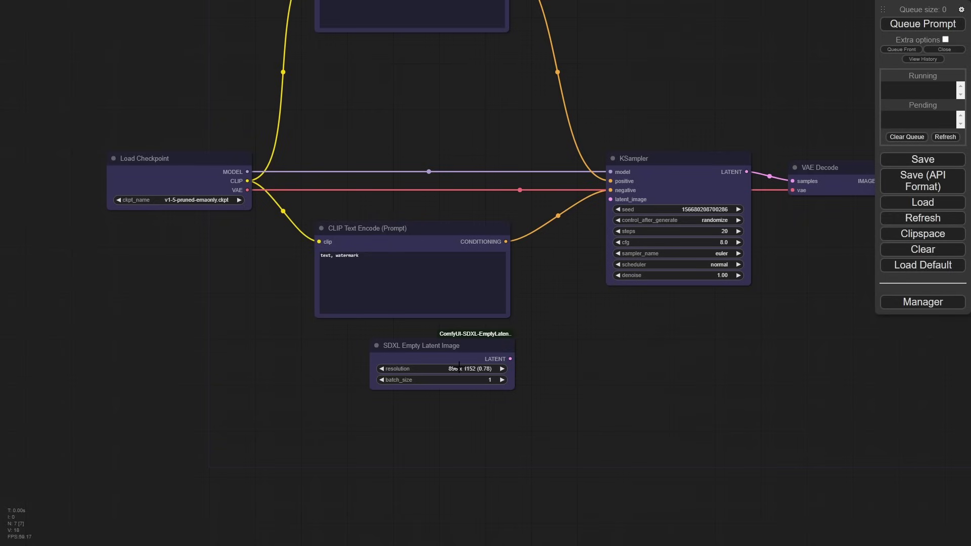
Step: Connect the SDXL latent's LATENT output to KSampler's latent_image and move VAE Decode up-left
left_click_drag(568, 335, 496, 403)
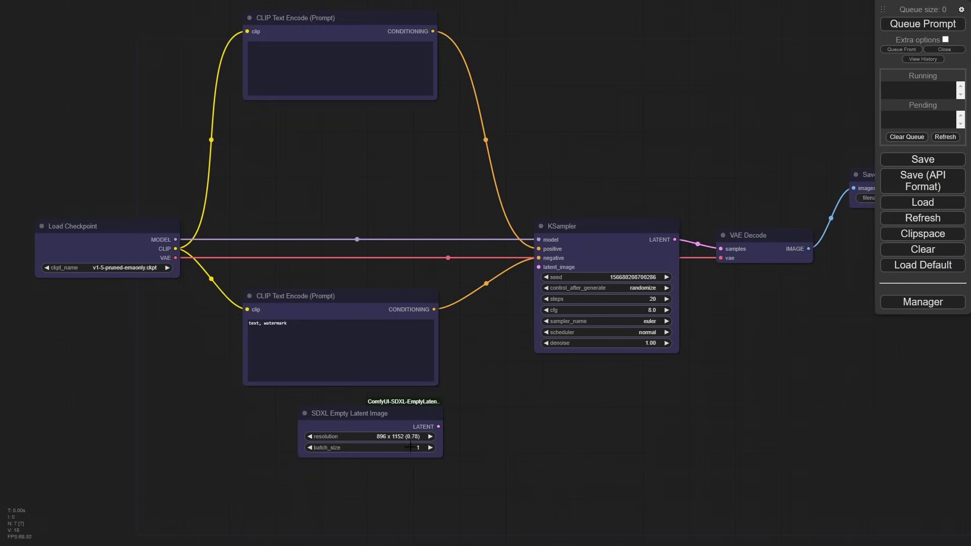
left_click_drag(438, 426, 538, 267)
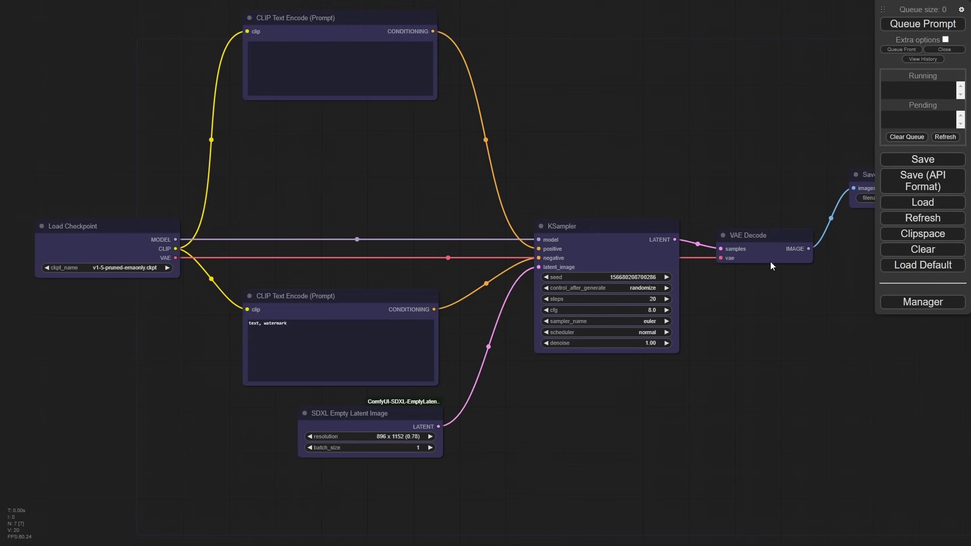
left_click_drag(769, 237, 745, 165)
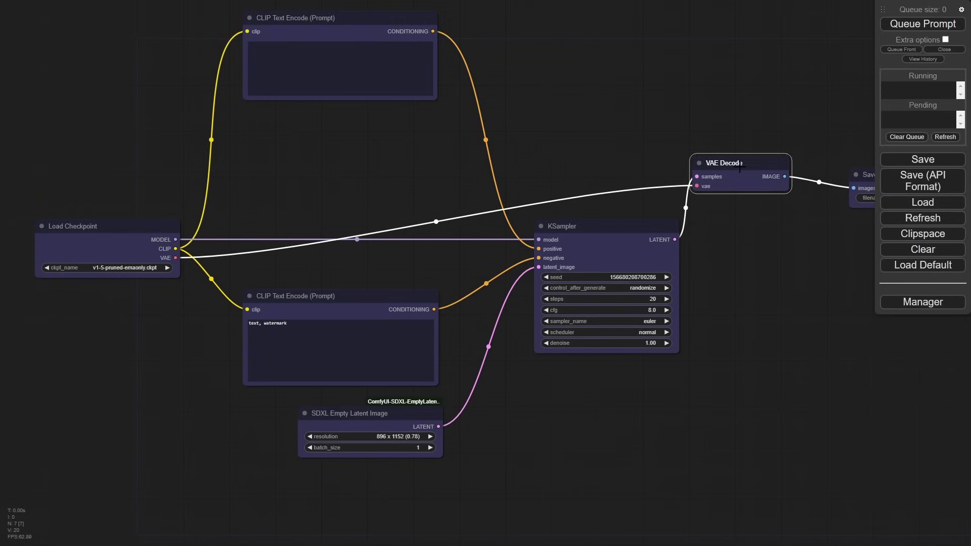
left_click_drag(741, 156, 757, 175)
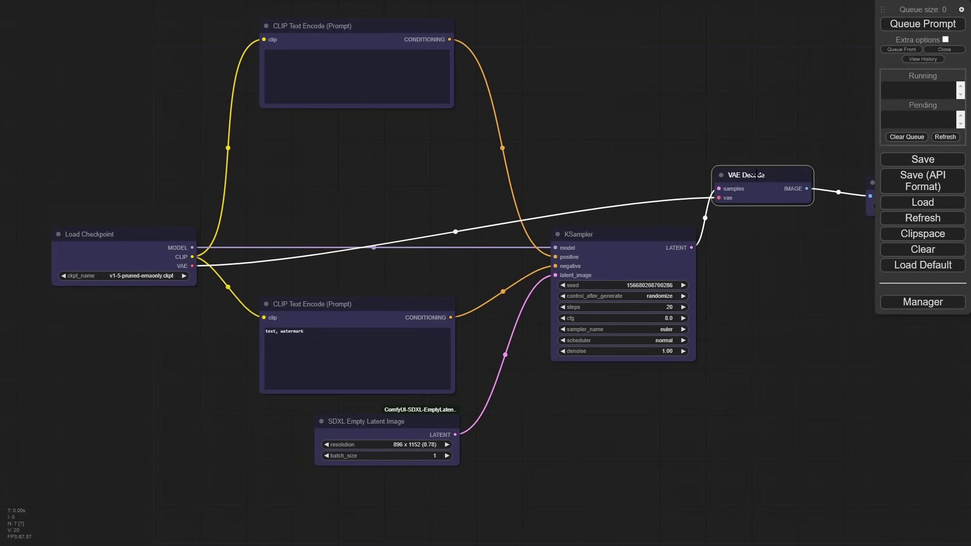
left_click_drag(812, 366, 747, 332)
Step: Move the negative prompt under the positive one, raise the SDXL latent node and Save Image
left_click_drag(352, 271, 352, 95)
left_click_drag(410, 252, 435, 278)
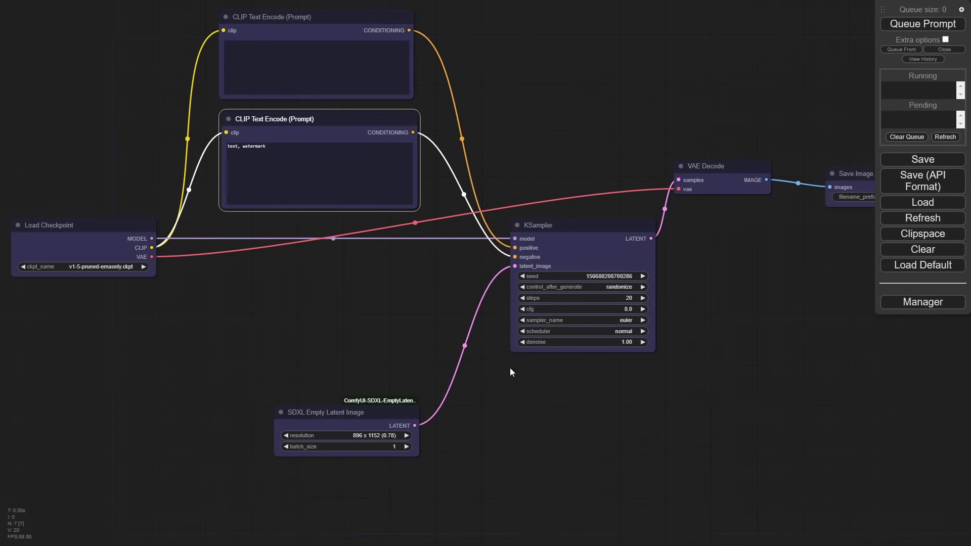
left_click_drag(386, 410, 420, 309)
scroll(737, 369, "down", 2)
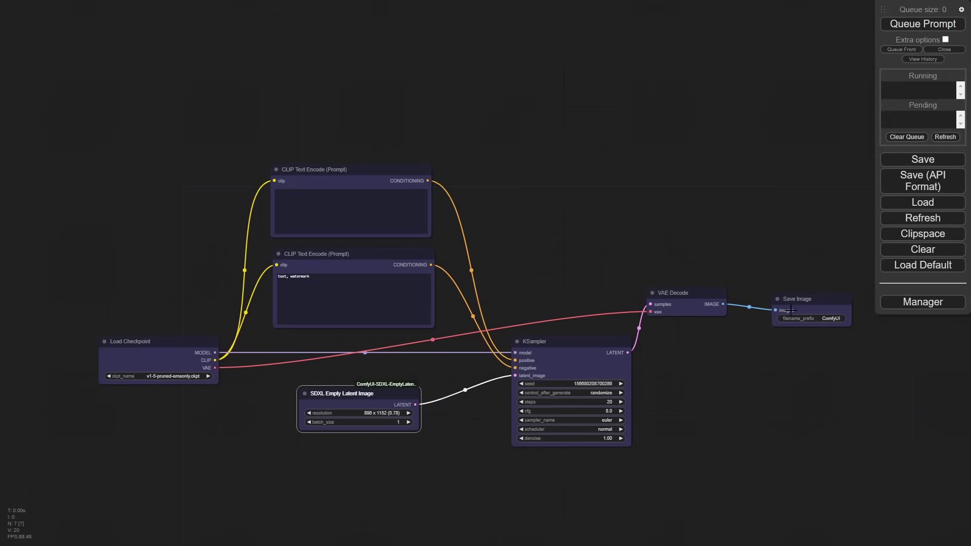
left_click_drag(795, 309, 586, 164)
left_click_drag(408, 89, 538, 162)
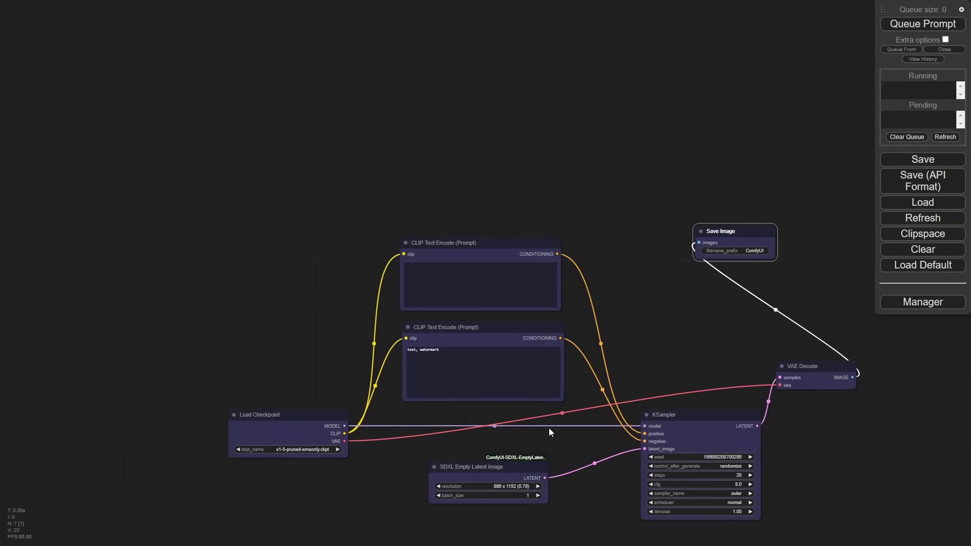
left_click_drag(609, 441, 596, 305)
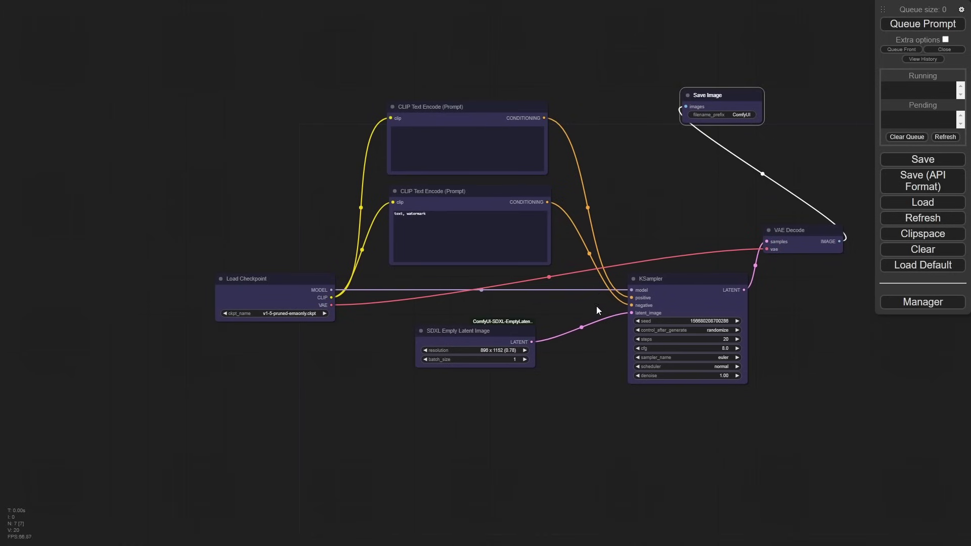
Step: Push Load Checkpoint further left and adjust the SDXL latent and prompt node placement
left_click_drag(280, 279, 135, 281)
left_click_drag(458, 335, 479, 377)
left_click_drag(587, 82, 323, 195)
left_click_drag(345, 326, 409, 346)
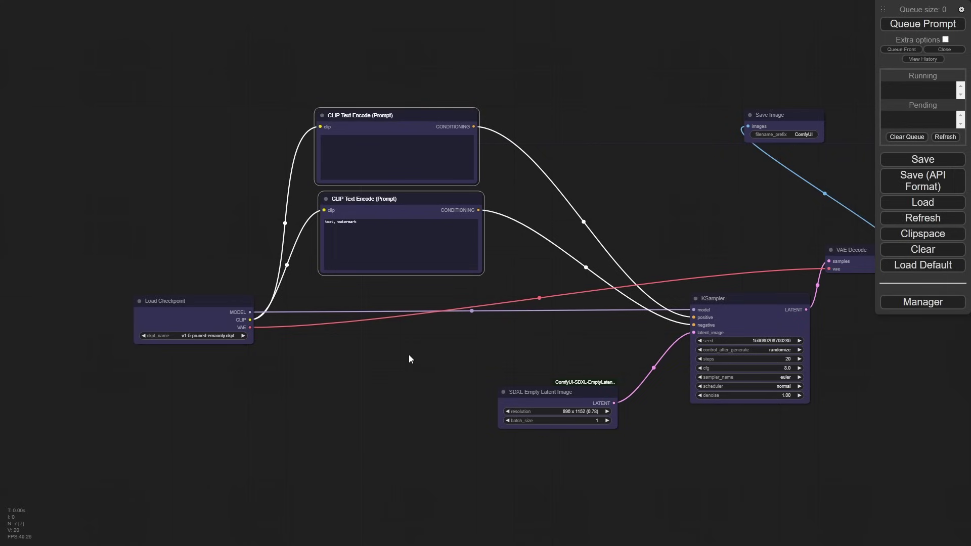
left_click(416, 354)
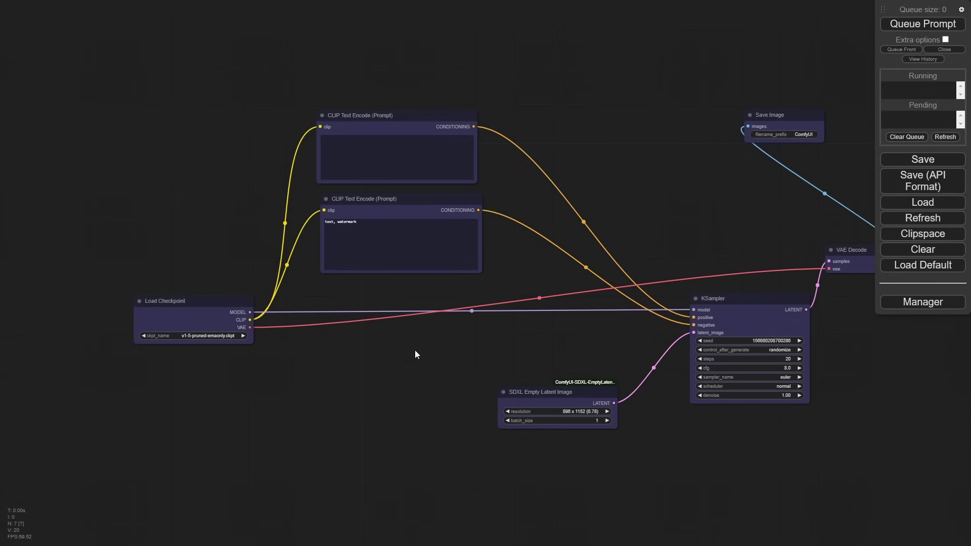
Step: Add an Apply IPAdapter node via the 'ipa' node search
scroll(415, 354, "up", 2)
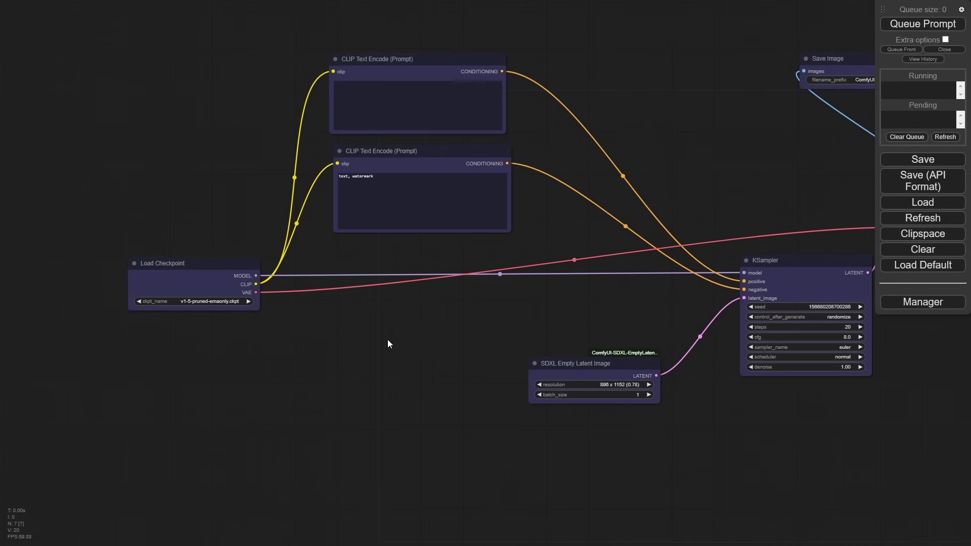
double_click(352, 326)
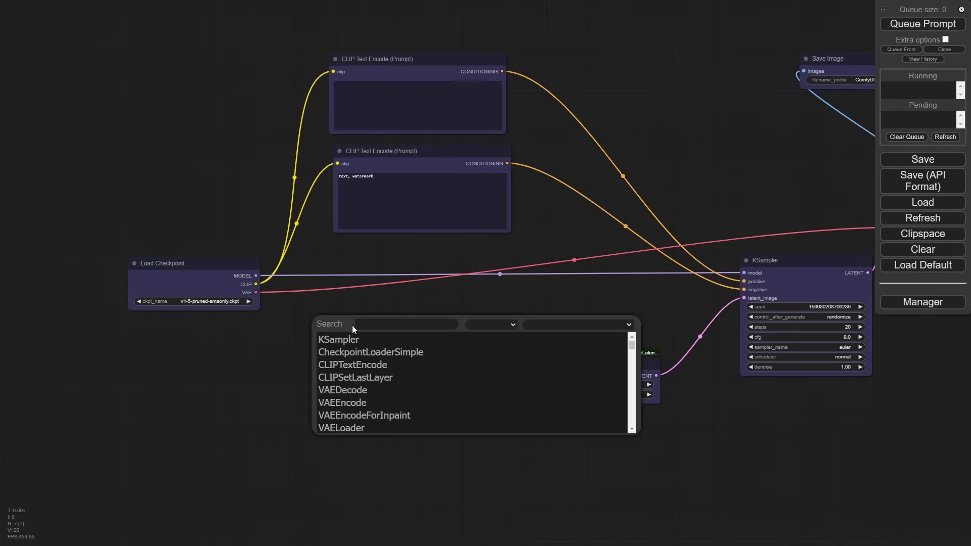
type("ipa")
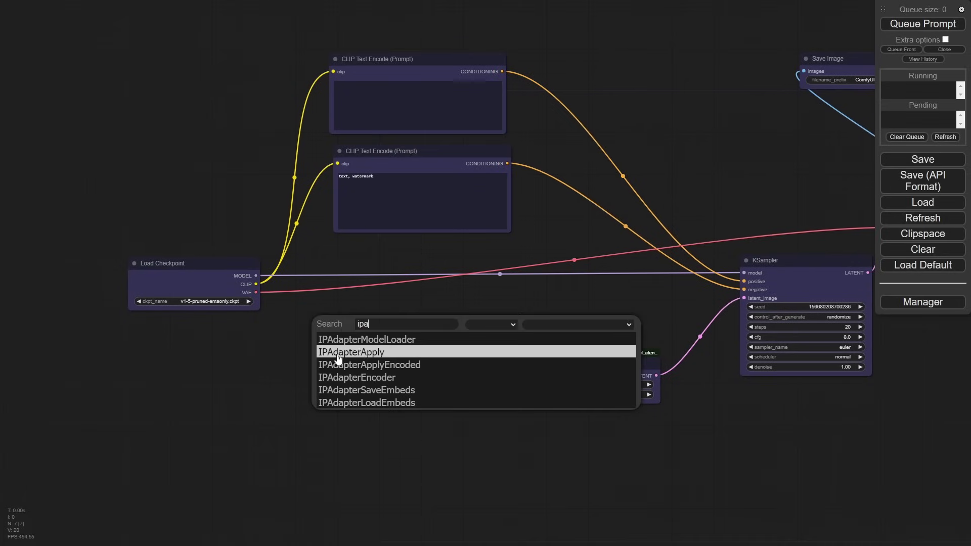
left_click(366, 357)
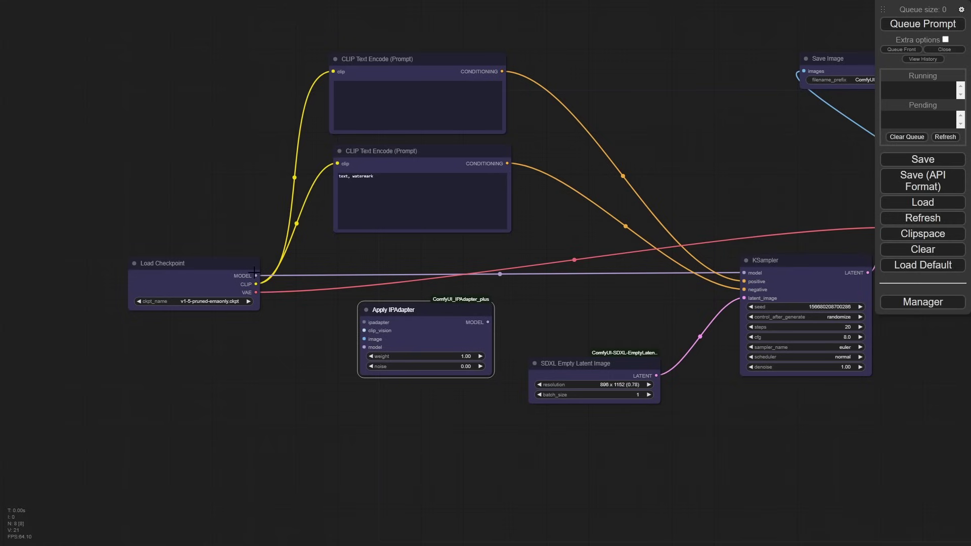
Step: Route the checkpoint MODEL through Apply IPAdapter into KSampler's model input
left_click_drag(257, 276, 362, 348)
left_click_drag(407, 310, 427, 307)
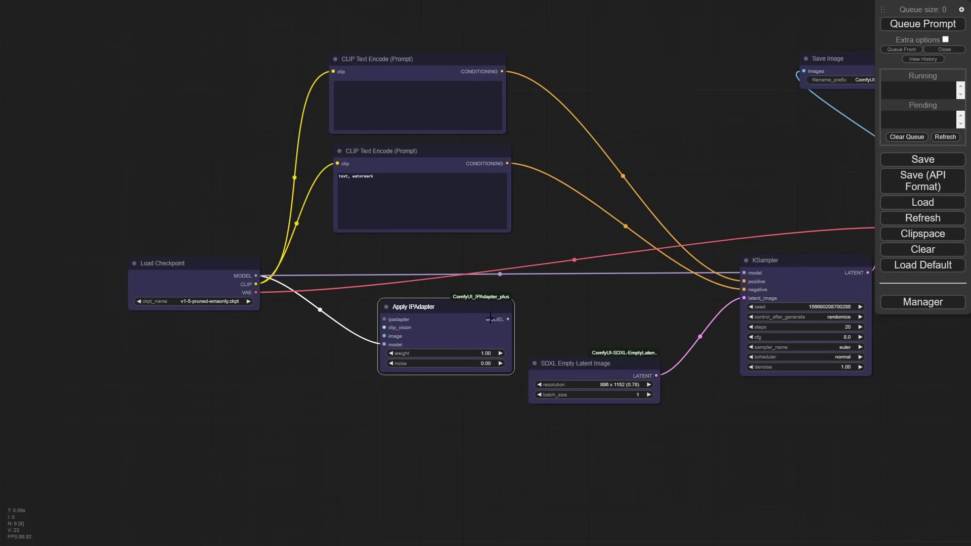
left_click_drag(507, 319, 743, 273)
left_click_drag(458, 306, 435, 315)
Step: Collapse the SDXL latent and negative prompt nodes and rearrange them around KSampler and Apply IPAdapter
left_click_drag(584, 368, 690, 330)
key("alt+c")
left_click_drag(548, 398, 597, 405)
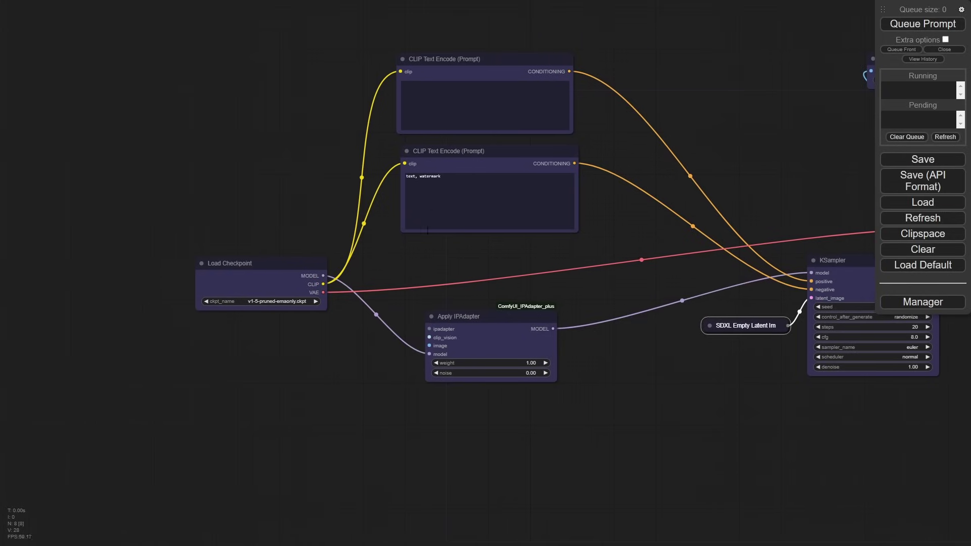
left_click(406, 151)
left_click_drag(455, 152, 494, 250)
left_click_drag(483, 60, 494, 132)
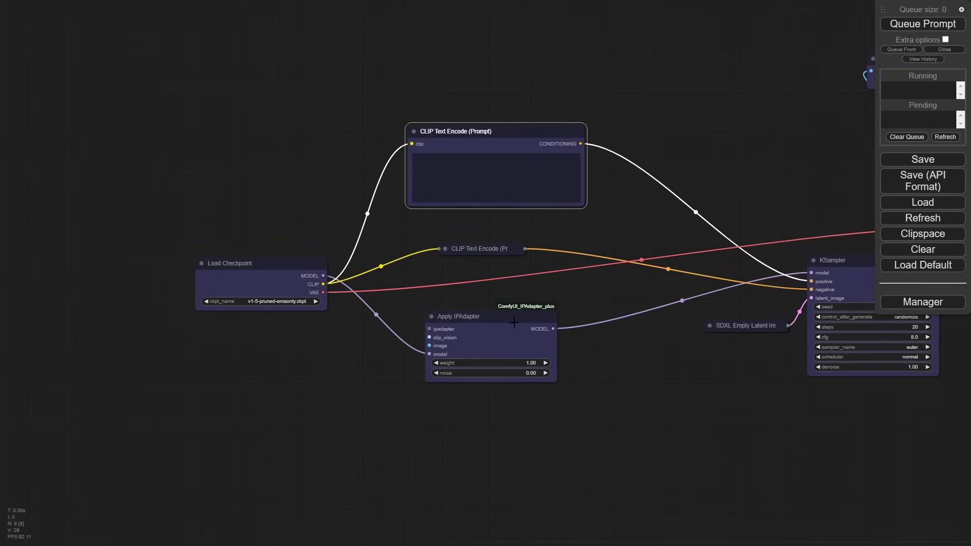
left_click_drag(513, 319, 511, 315)
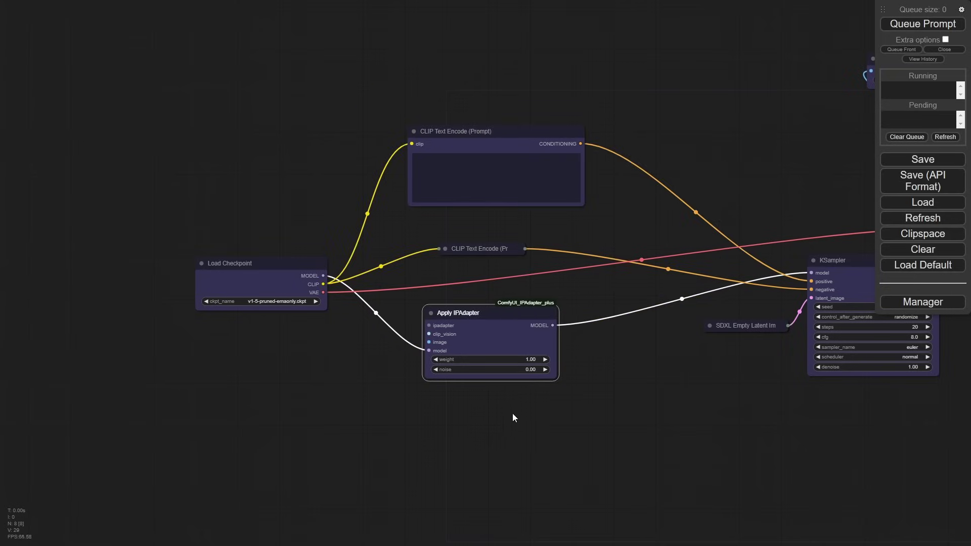
scroll(411, 273, "up", 3)
left_click_drag(411, 273, 457, 324)
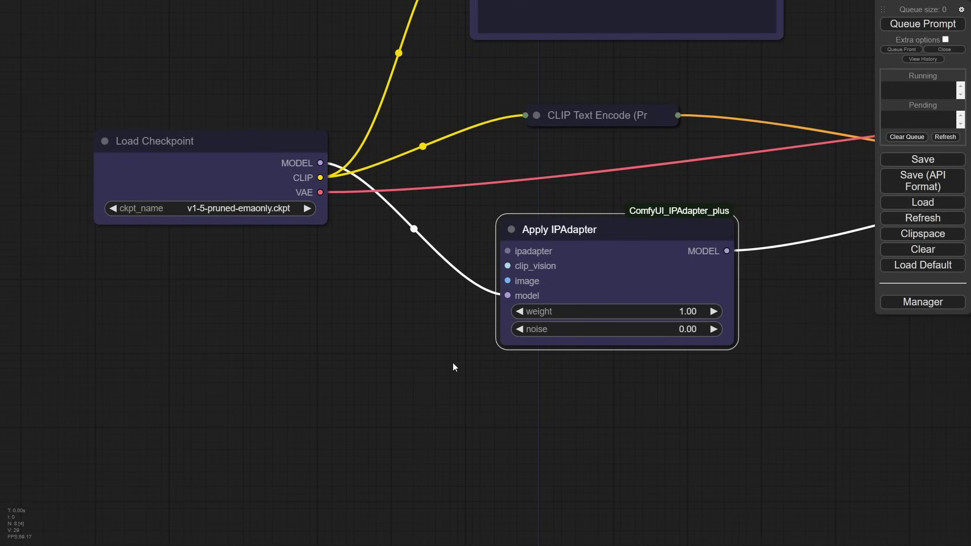
Step: Add a Load IPAdapter Model node linked to Apply IPAdapter's ipadapter input, moved aside and widened
left_click_drag(448, 362, 535, 223)
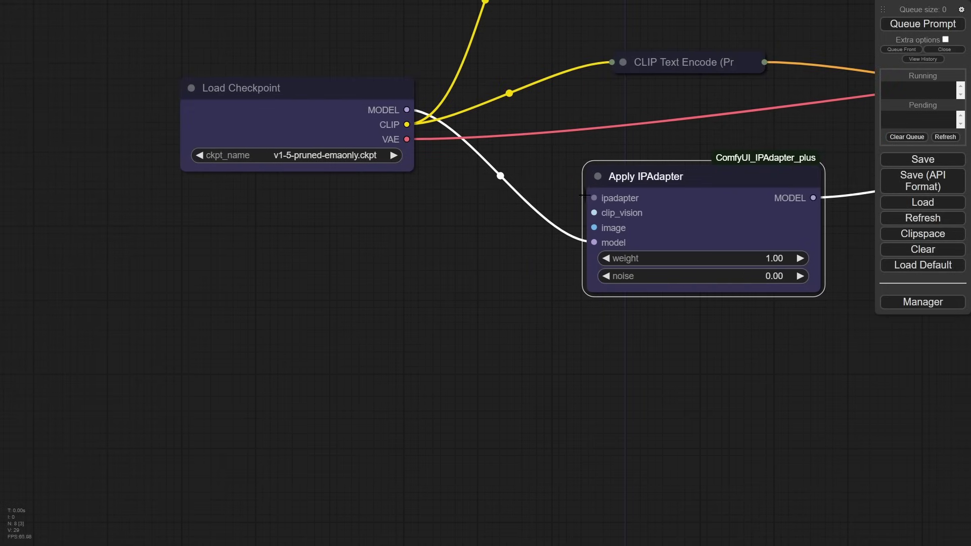
left_click_drag(585, 195, 448, 231)
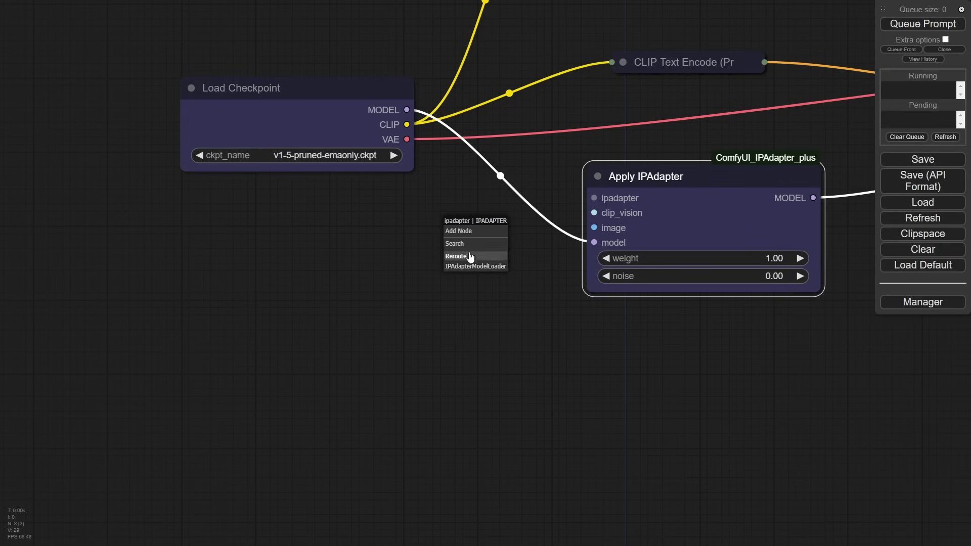
left_click(476, 267)
left_click_drag(561, 214, 293, 220)
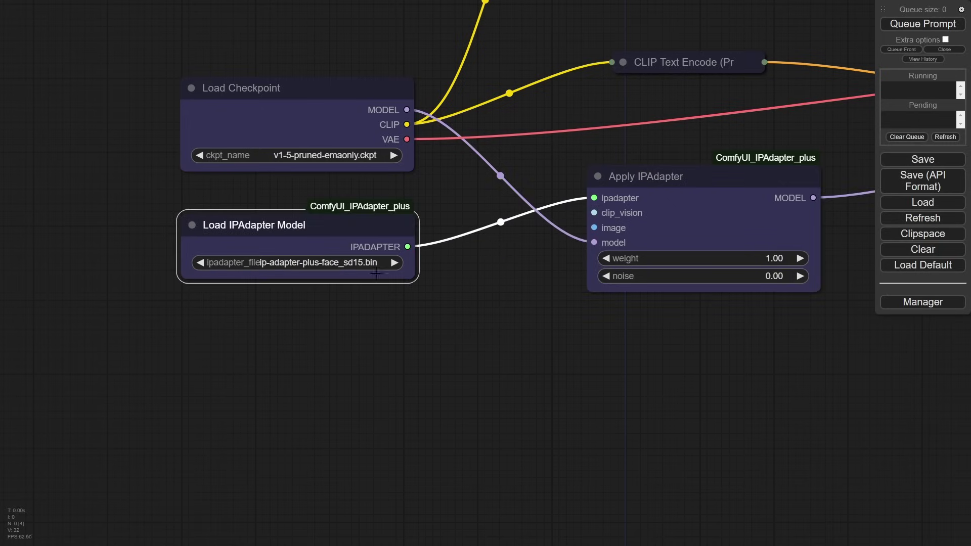
left_click_drag(421, 276, 452, 276)
left_click_drag(414, 328, 445, 282)
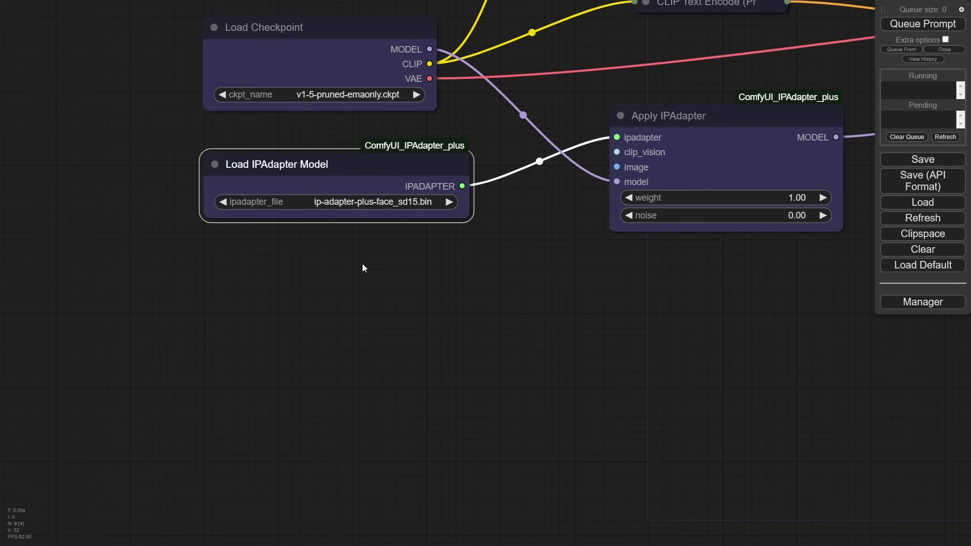
Step: Set the Load IPAdapter Model file to ip-adapter_sdxl_vit-h.bin
left_click(364, 202)
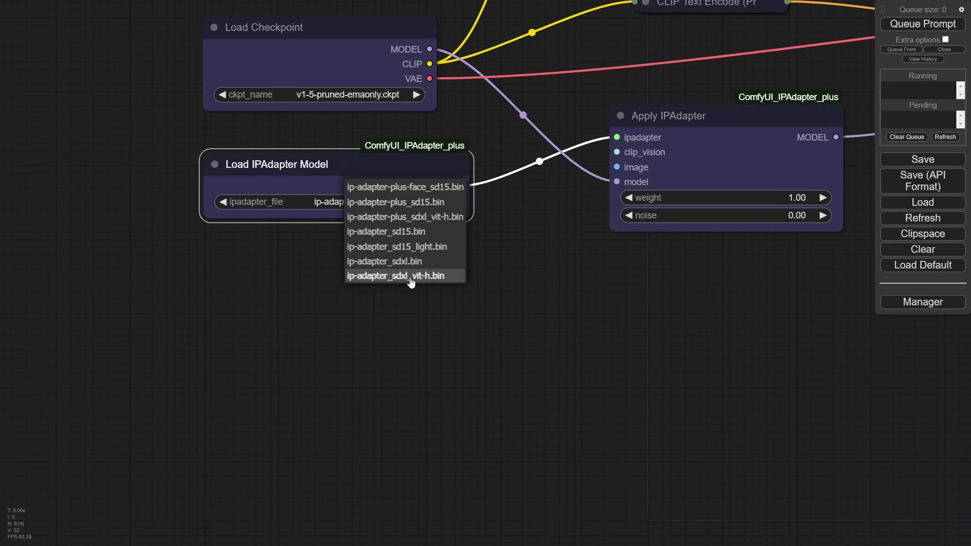
left_click(410, 276)
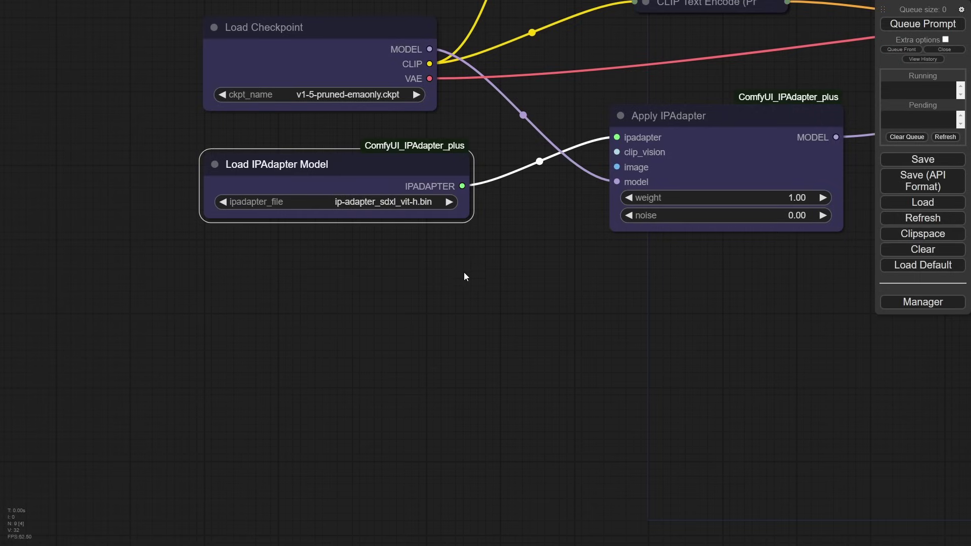
left_click_drag(489, 261, 426, 360)
scroll(430, 359, "down", 2)
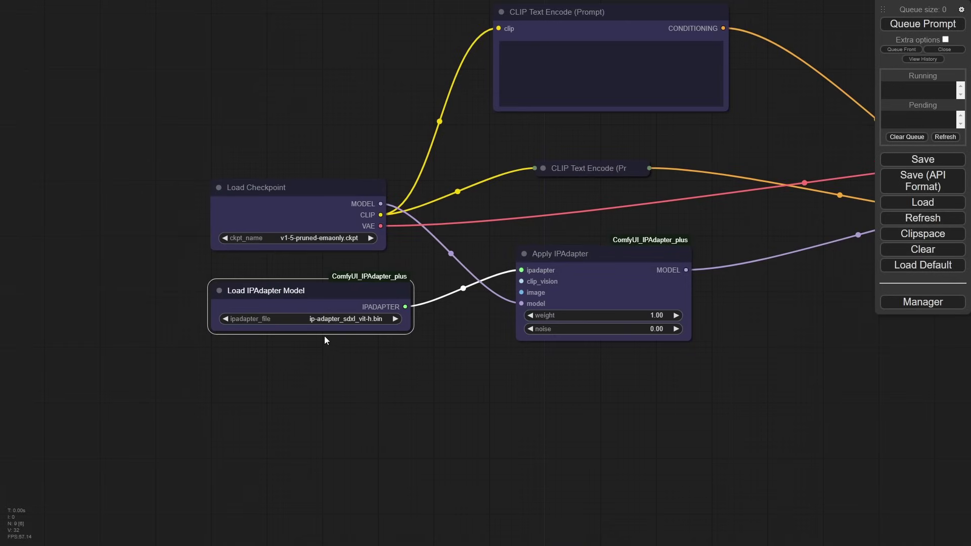
left_click_drag(376, 341, 405, 313)
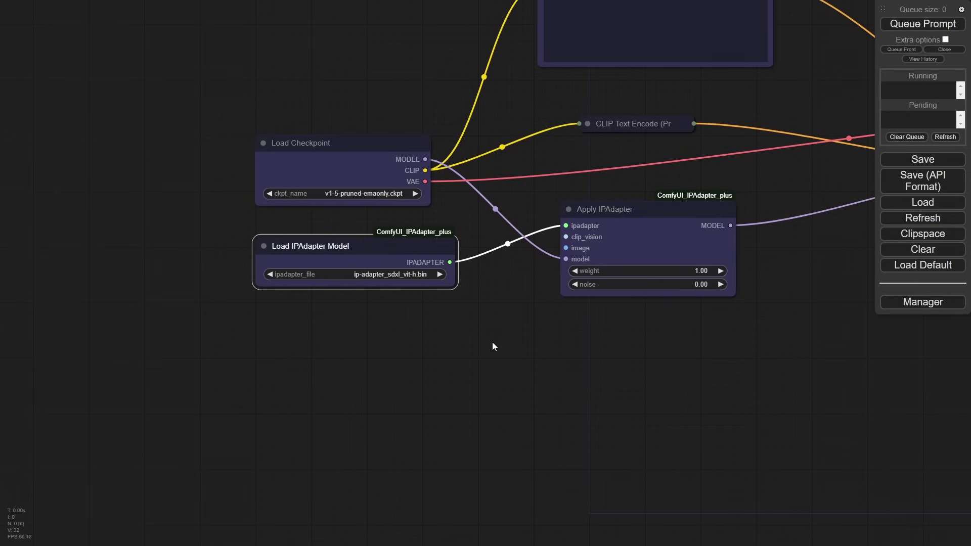
left_click_drag(567, 237, 477, 320)
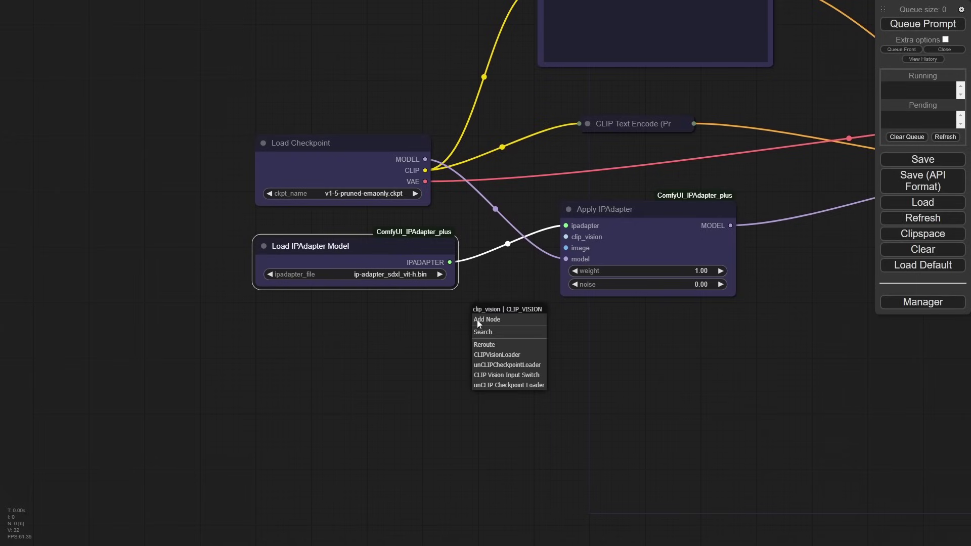
Step: Add a Load CLIP Vision node (CLIP-ViT-H-14-laion2B-s32B-b79K.bin) on clip_vision, widened below Load IPAdapter Model
left_click(507, 355)
left_click_drag(554, 314, 348, 310)
left_click_drag(452, 349, 464, 349)
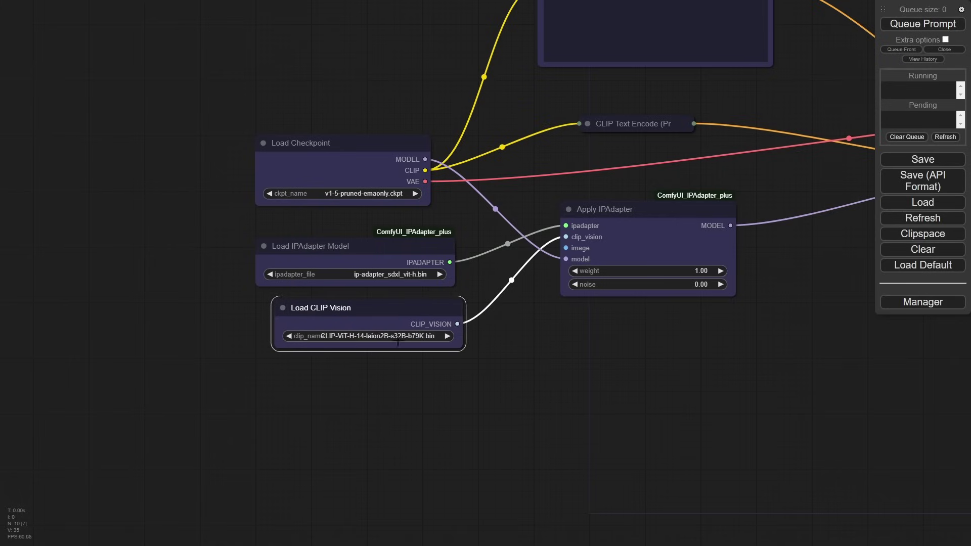
left_click_drag(459, 353, 471, 354)
left_click_drag(435, 311, 417, 309)
left_click(563, 370)
left_click_drag(551, 345, 465, 388)
scroll(661, 388, "down", 1)
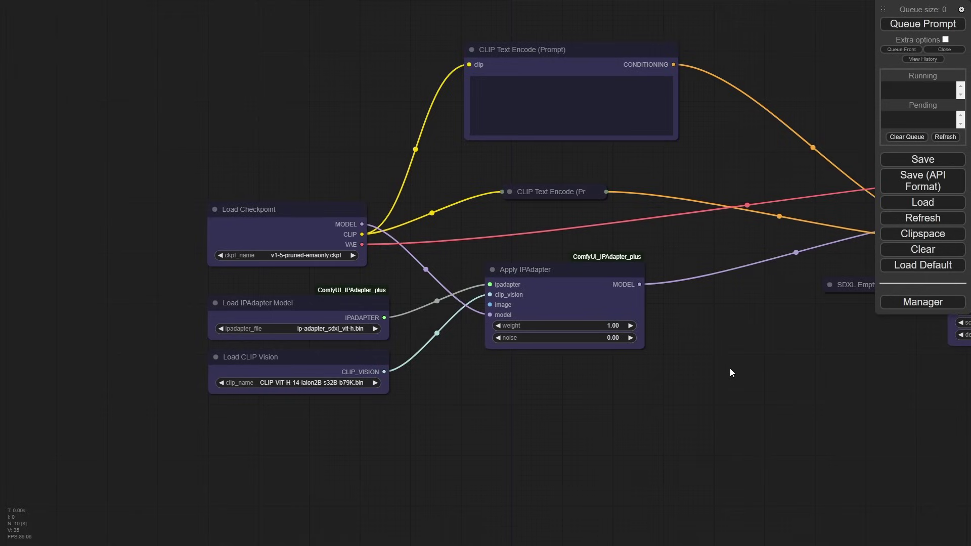
left_click_drag(730, 372, 644, 263)
scroll(589, 366, "down", 2)
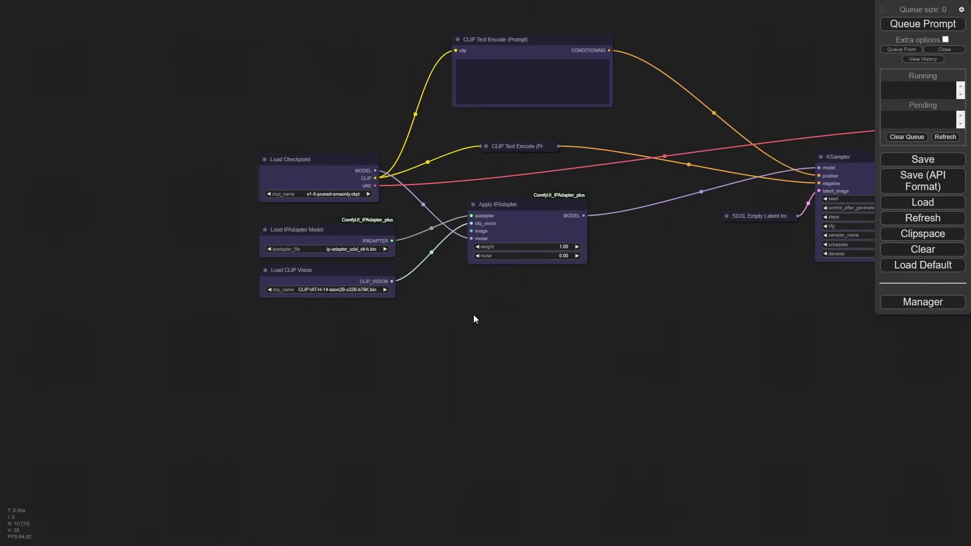
scroll(453, 296, "up", 2)
left_click_drag(451, 292, 522, 247)
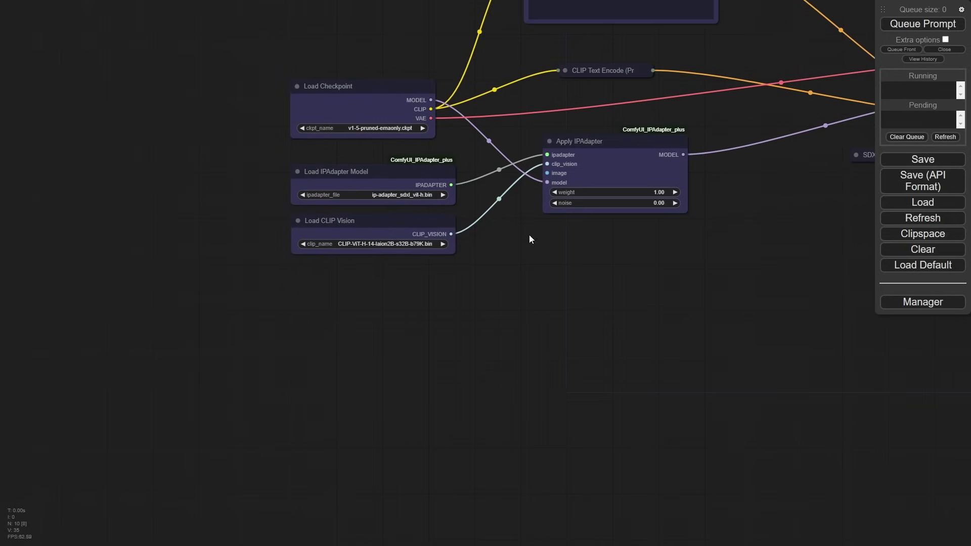
Step: Add a Load Image node with the steampunk portrait ComfyUI_00015_ (5).png below Load CLIP Vision
right_click(445, 297)
left_click(455, 296)
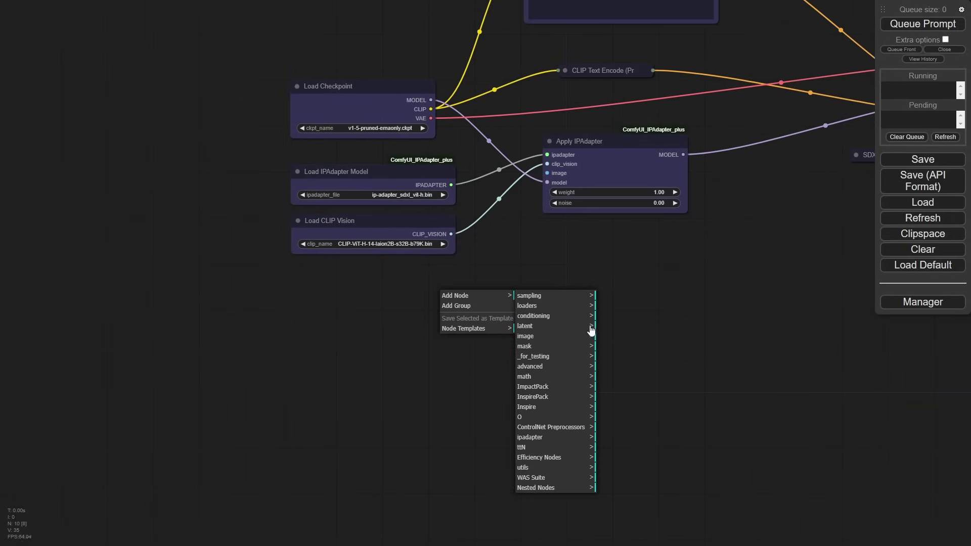
left_click(556, 337)
left_click(614, 346)
left_click_drag(522, 296, 382, 286)
left_click(390, 323)
left_click_drag(447, 436, 447, 474)
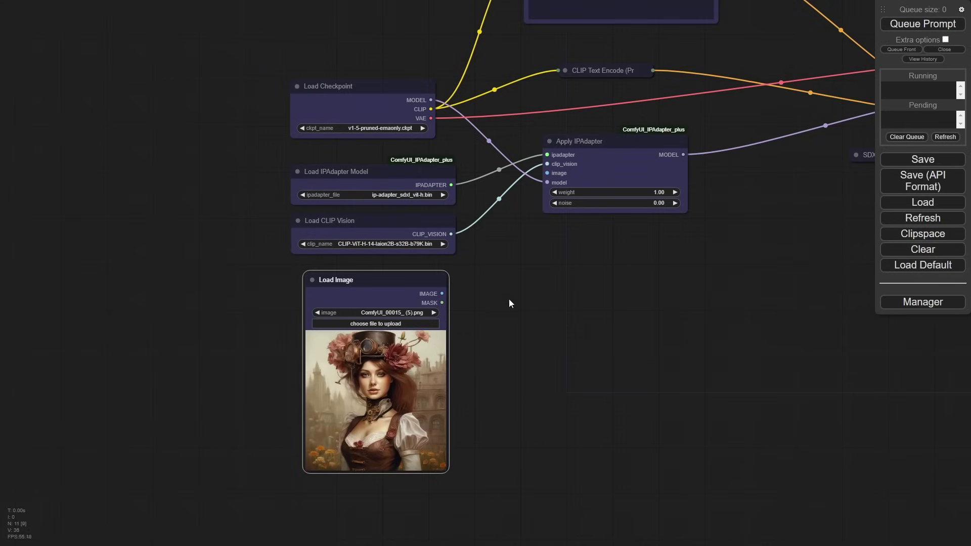
Step: Feed the reference IMAGE into Apply IPAdapter's image input and place Save Image beside Load Image
left_click_drag(442, 293, 547, 174)
left_click_drag(690, 301, 517, 323)
scroll(581, 309, "down", 3)
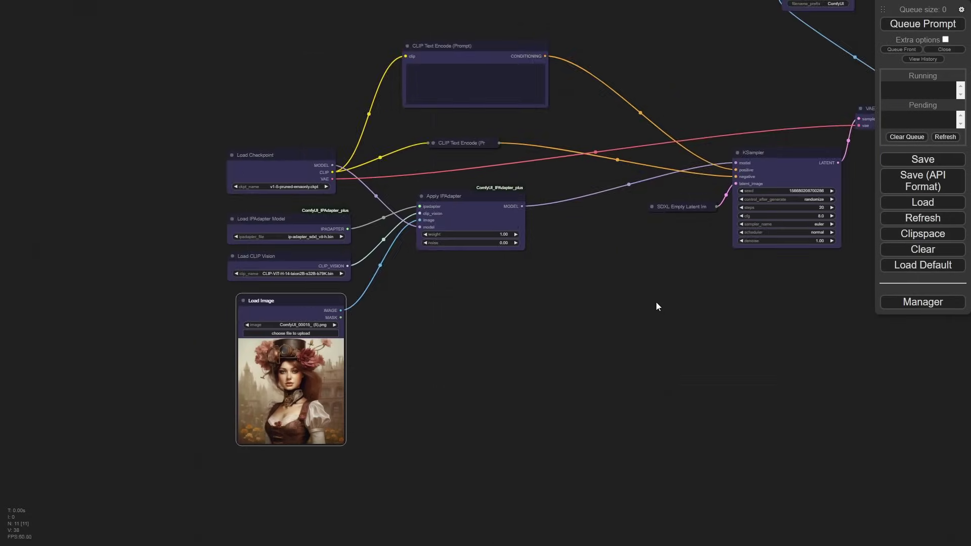
left_click_drag(672, 305, 487, 343)
left_click_drag(632, 26, 237, 354)
left_click_drag(427, 396, 478, 379)
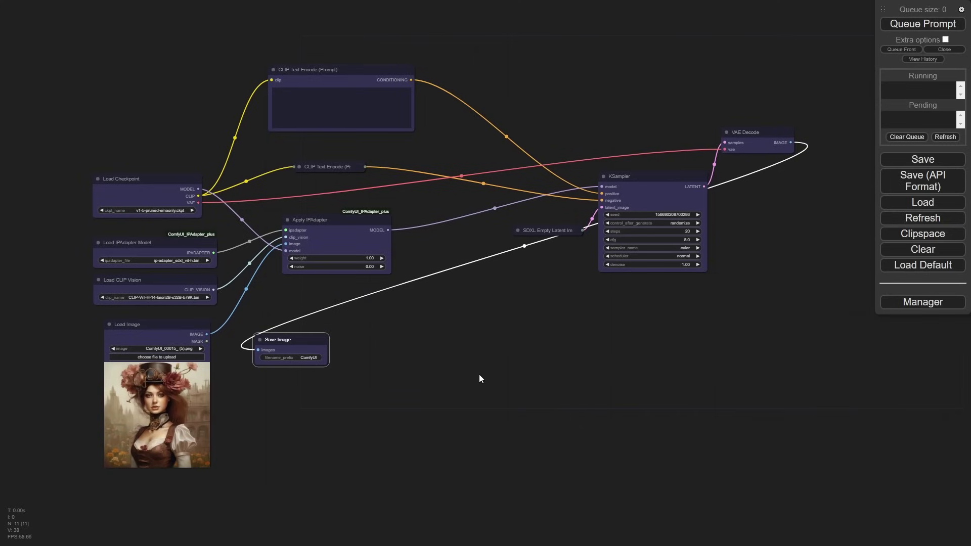
Step: Set KSampler to 35 steps with a fixed seed
left_click(674, 231)
key("BackSpace")
key("BackSpace")
type("35")
key("Return")
scroll(748, 251, "up", 10)
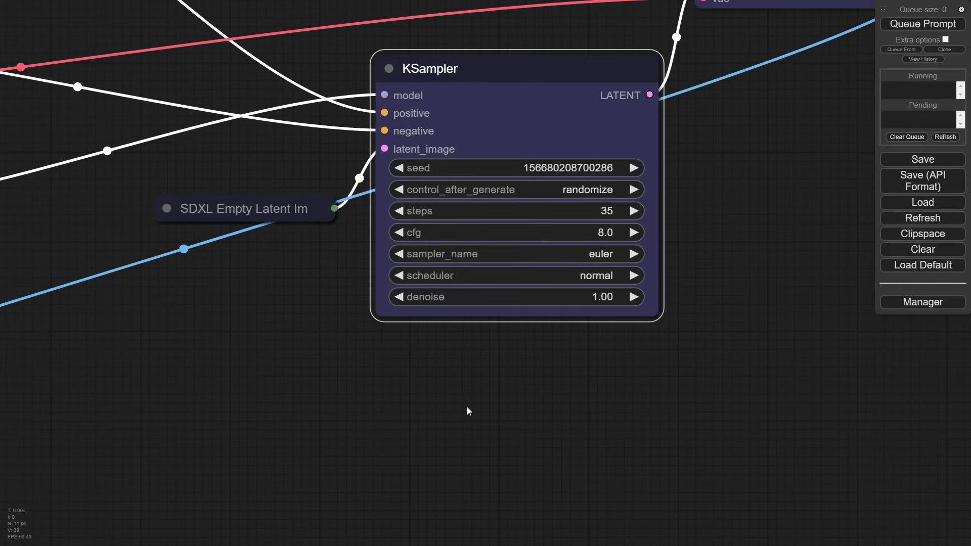
left_click(590, 189)
left_click(599, 183)
Step: Move the collapsed latent node and Save Image up-left with the whole workflow in view
left_click_drag(266, 212, 214, 189)
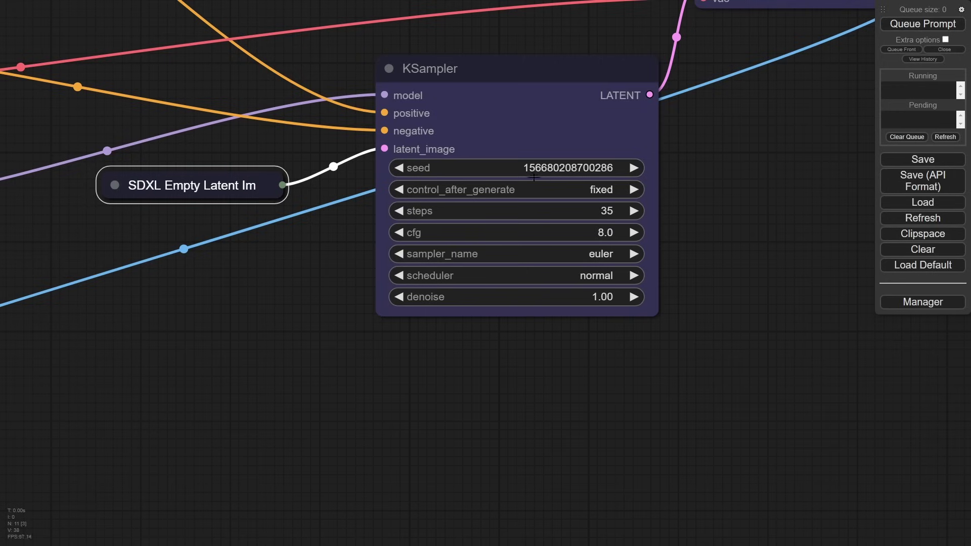
scroll(247, 365, "down", 3)
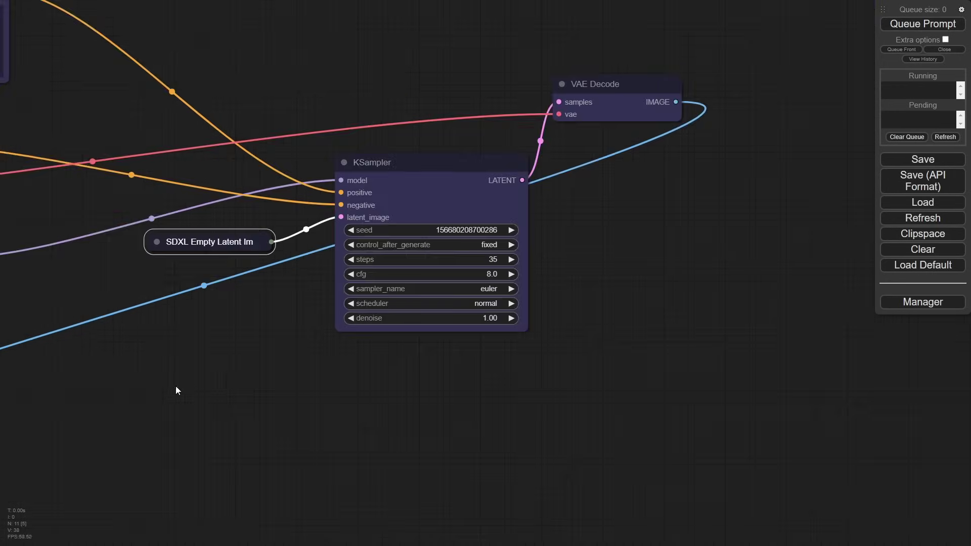
left_click_drag(176, 384, 657, 278)
left_click_drag(629, 226, 620, 202)
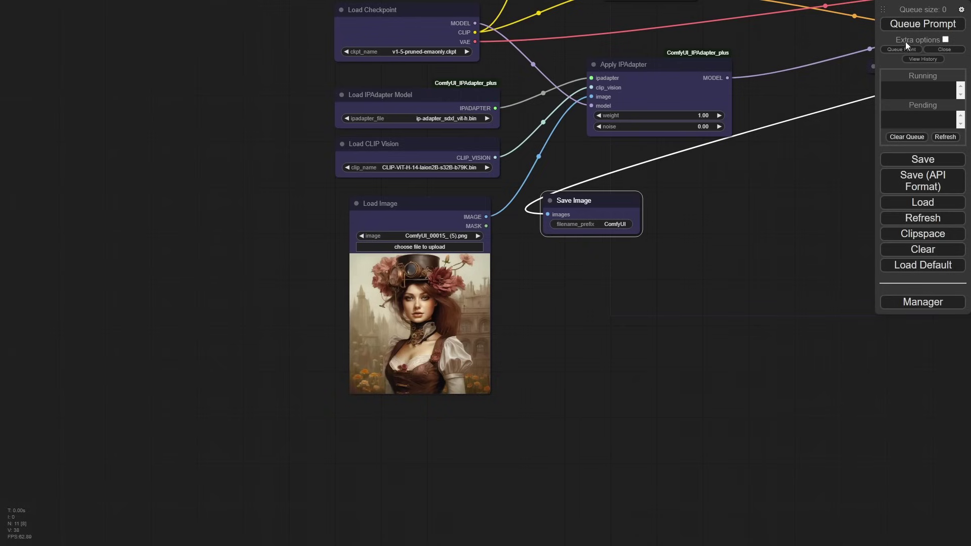
Step: Queue the workflow to generate the image and enlarge the Save Image node
left_click(922, 26)
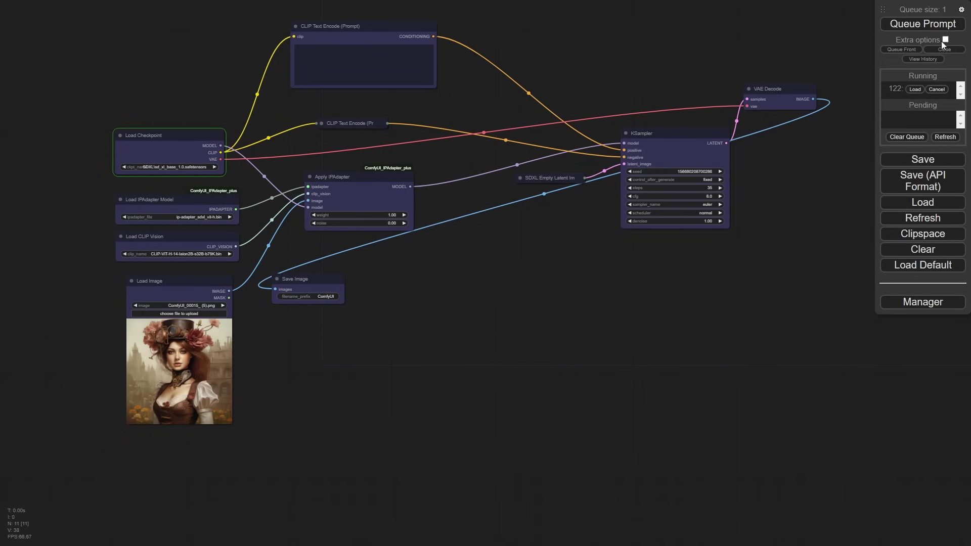
left_click_drag(407, 488, 407, 478)
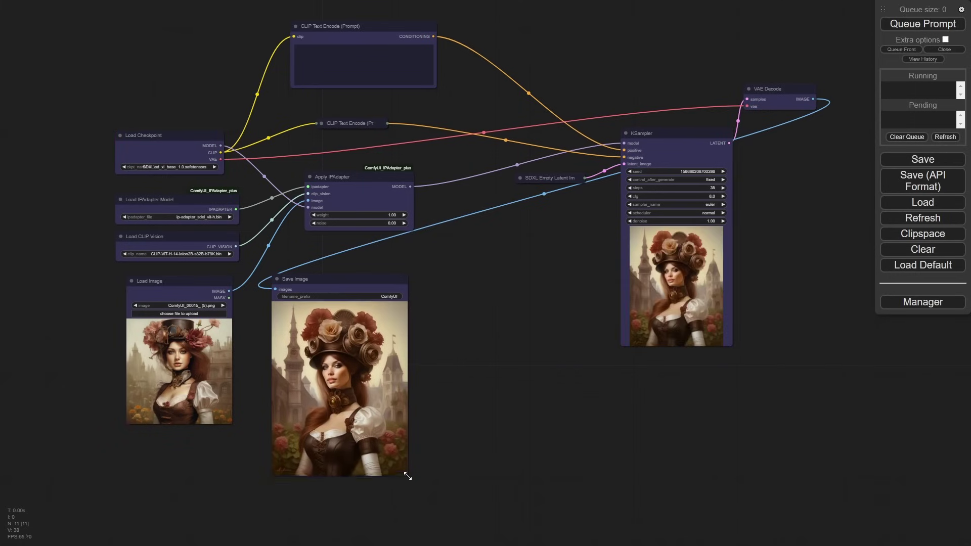
left_click_drag(207, 431, 415, 366)
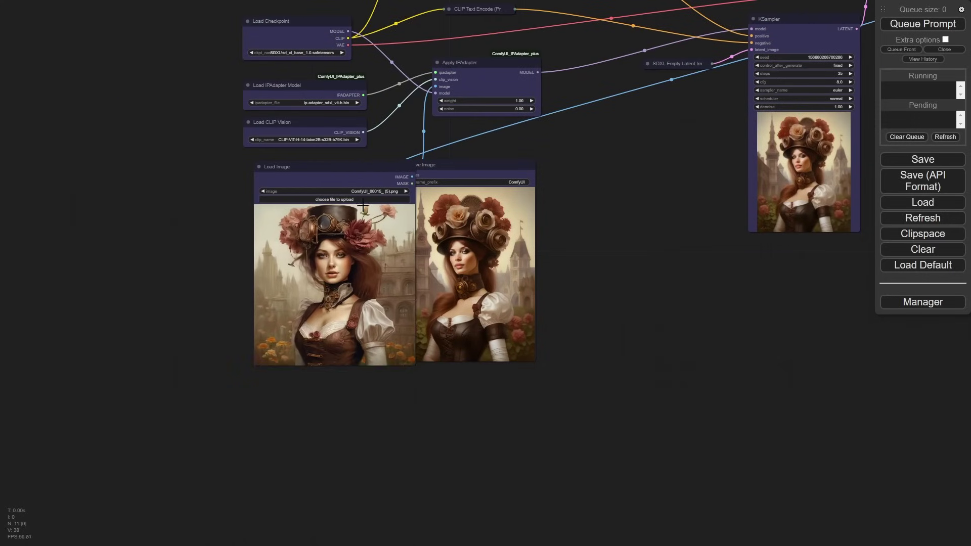
Step: Place Load Image beside the enlarged Save Image preview to compare result and reference
left_click_drag(372, 173, 344, 173)
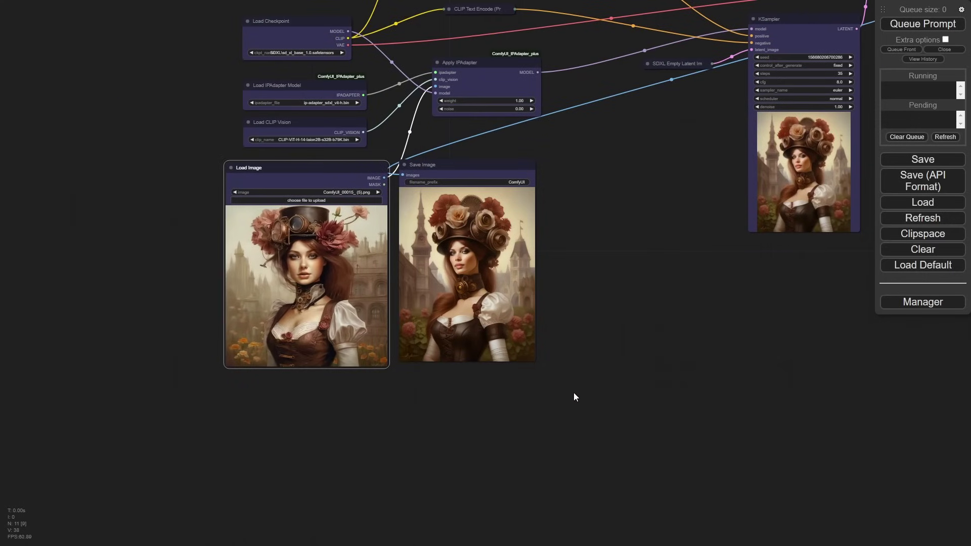
mouse_move(533, 360)
left_mouse_down()
mouse_move(549, 379)
mouse_move(544, 360)
left_mouse_up()
left_click(466, 165)
scroll(383, 290, "up", 6)
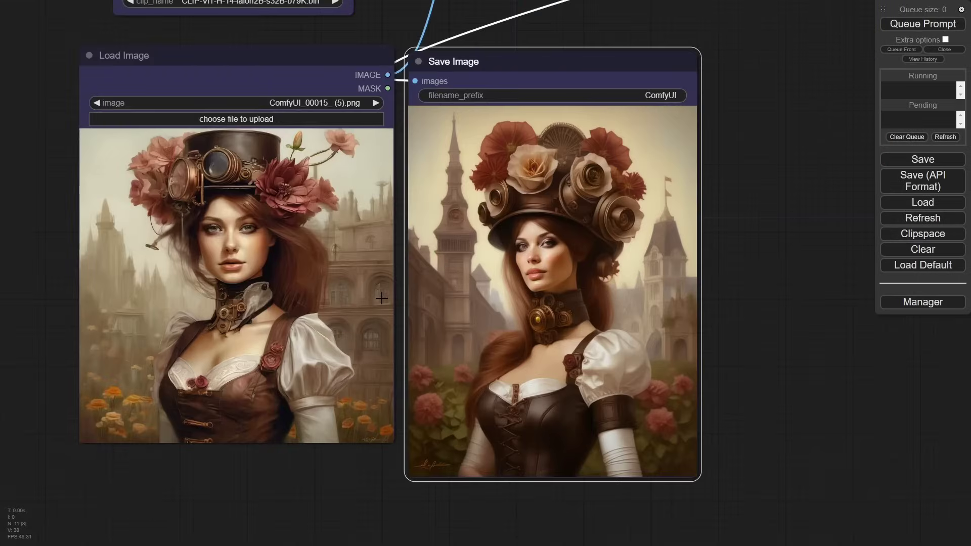
scroll(382, 298, "down", 8)
mouse_move(406, 175)
left_mouse_down()
mouse_move(433, 235)
mouse_move(522, 201)
mouse_move(433, 252)
mouse_move(206, 243)
mouse_move(285, 294)
mouse_move(425, 260)
mouse_move(413, 253)
left_mouse_up()
scroll(433, 235, "up", 4)
scroll(516, 218, "down", 2)
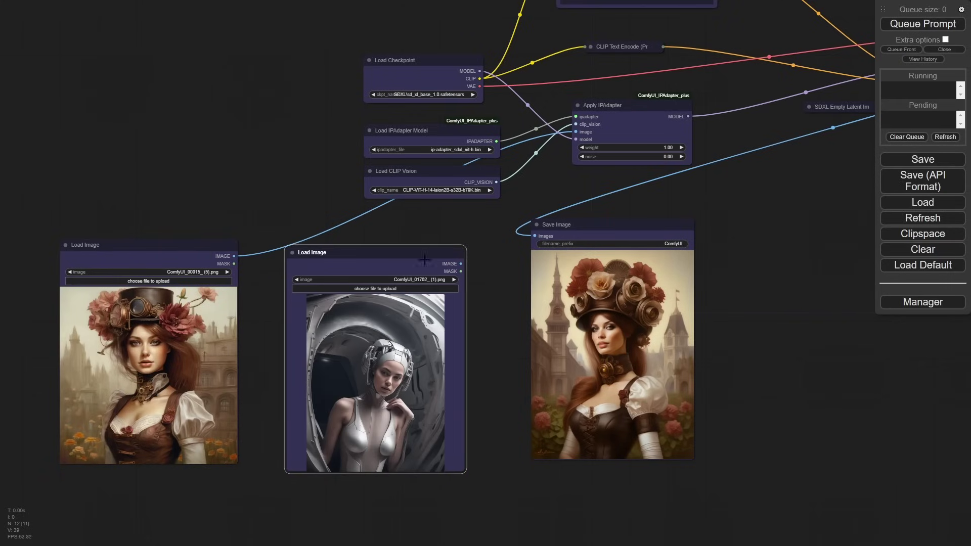
Step: Stack the sci-fi Load Image node below the steampunk one, then drag a link from the first IMAGE output
left_click_drag(523, 304, 566, 260)
scroll(369, 267, "up", 2)
left_click_drag(426, 190, 399, 208)
scroll(565, 278, "down", 2)
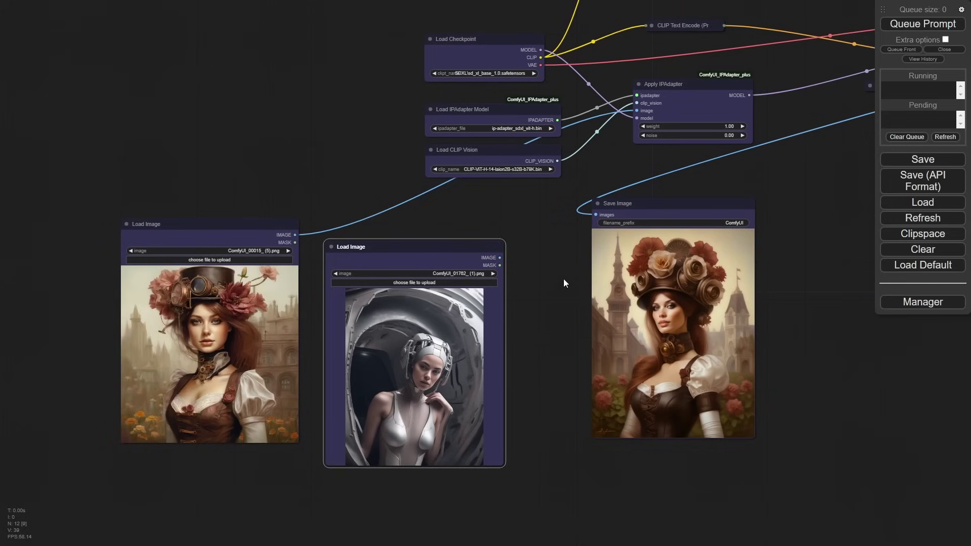
left_click_drag(230, 222, 207, 220)
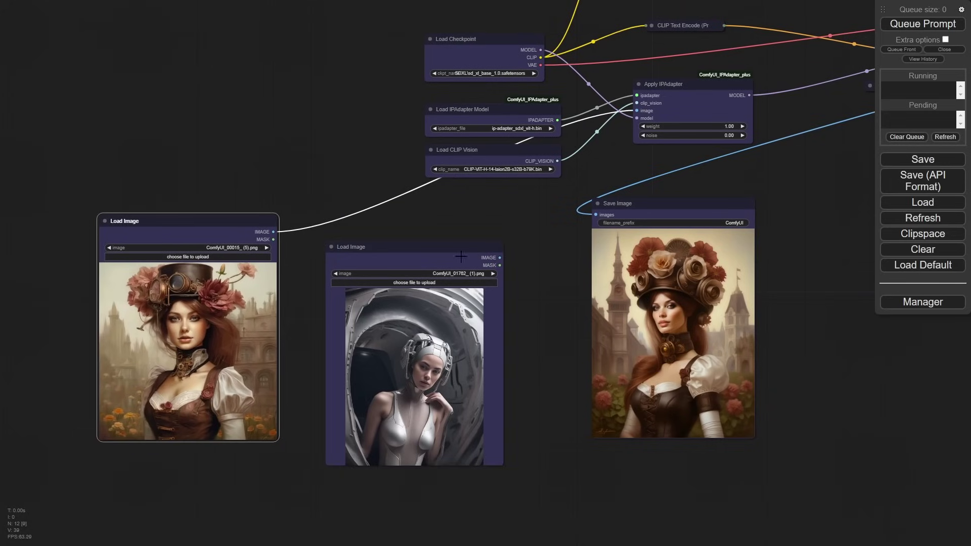
left_click_drag(449, 242, 428, 292)
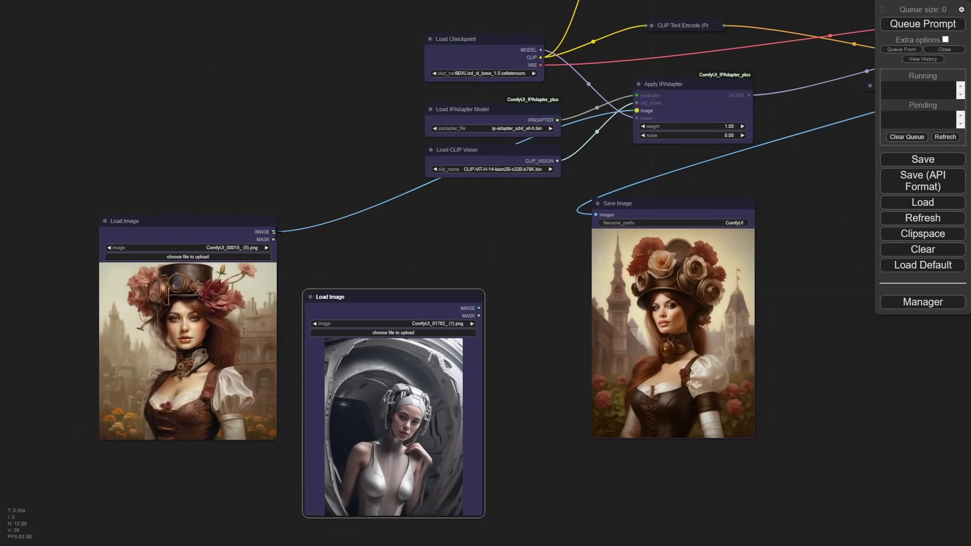
left_click_drag(327, 240, 482, 229)
Step: Add a Batch Images node joining both images and feed it into Apply IPAdapter's image input
left_click(405, 342)
left_click_drag(479, 308, 467, 247)
left_click_drag(540, 239, 637, 111)
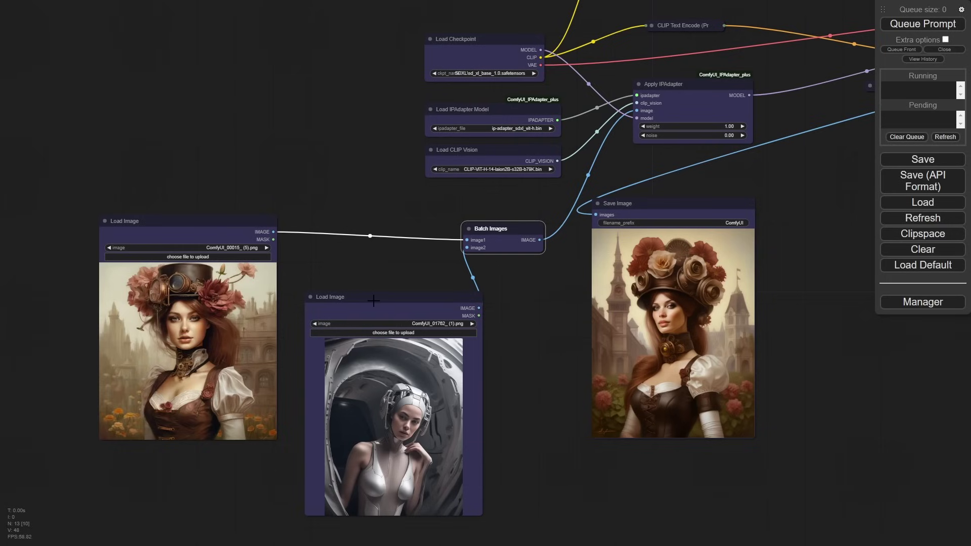
Step: Place the narrowed sci-fi Load Image node just below the steampunk loader
left_click_drag(376, 302, 170, 468)
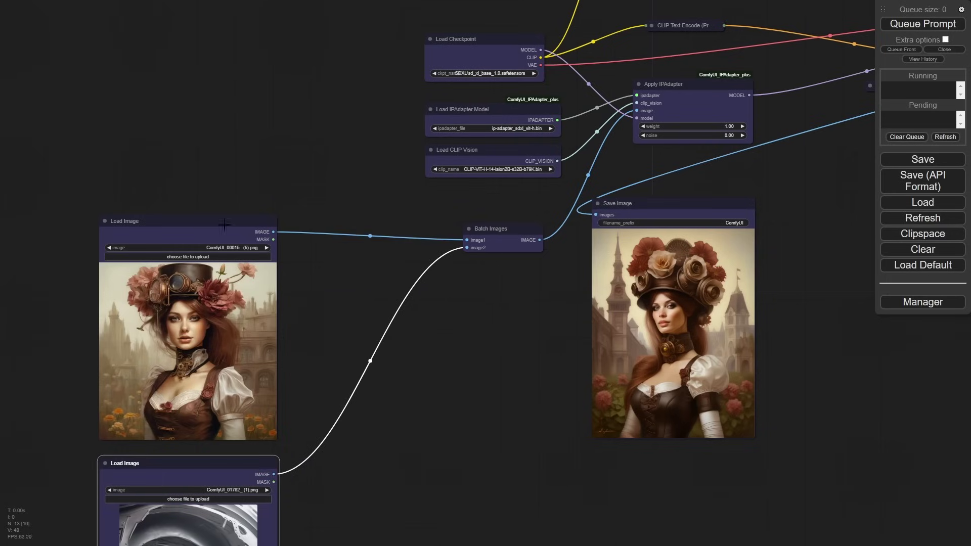
left_click_drag(224, 219, 222, 95)
left_click_drag(231, 458, 231, 330)
left_click_drag(336, 381, 374, 308)
scroll(374, 309, "down", 1)
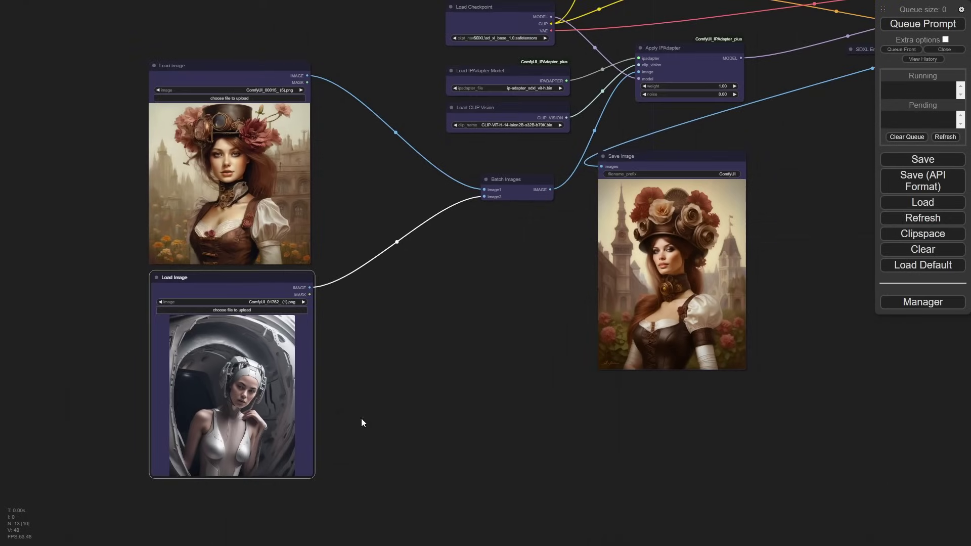
left_click_drag(312, 474, 277, 479)
left_click_drag(224, 276, 254, 277)
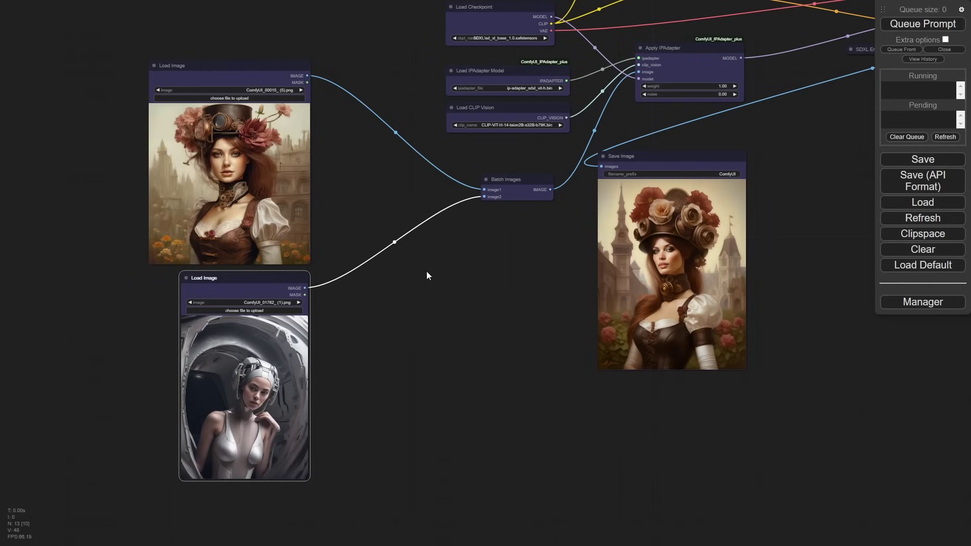
scroll(478, 262, "up", 4)
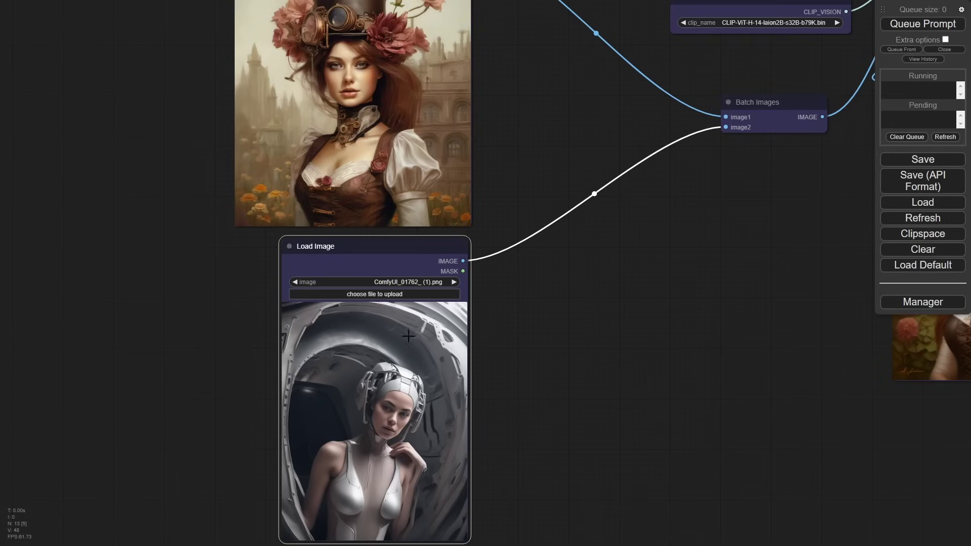
Step: Pan across the workflow to review the prompt, empty latent and KSampler nodes
left_click_drag(488, 100, 509, 140)
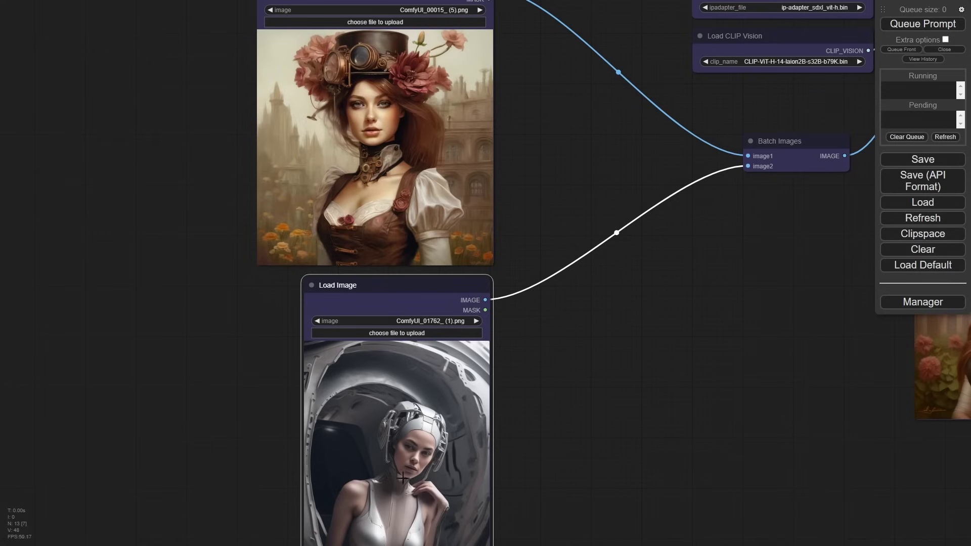
left_click_drag(626, 357, 462, 362)
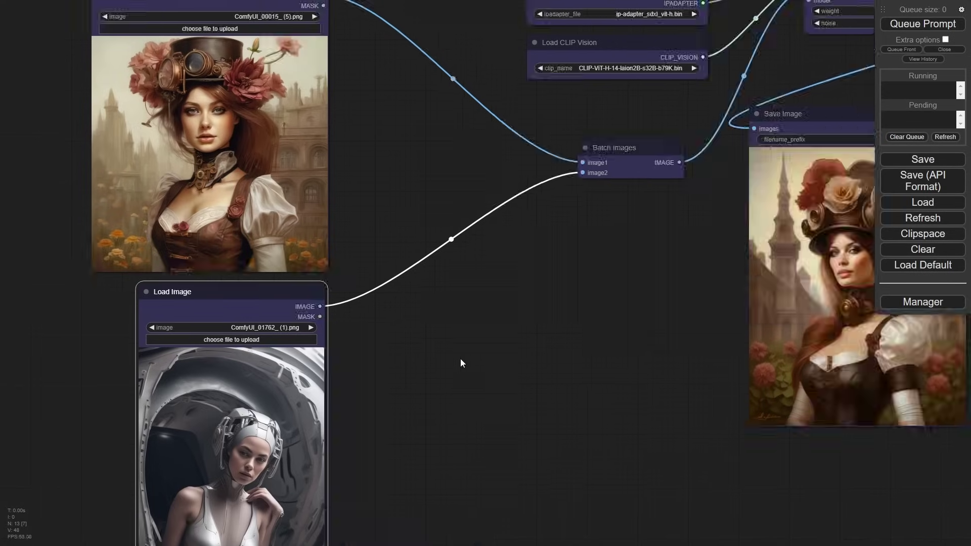
scroll(464, 369, "down", 3)
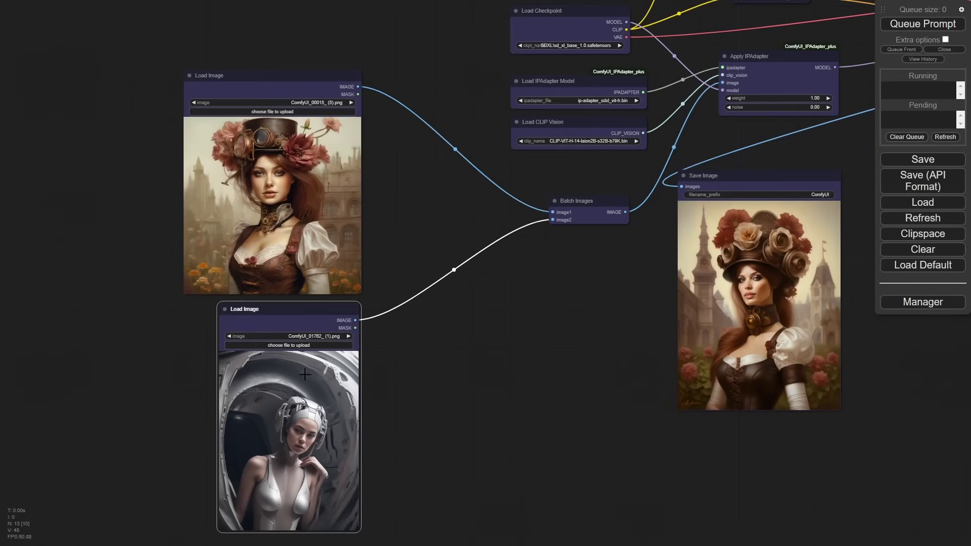
left_click_drag(560, 296, 359, 359)
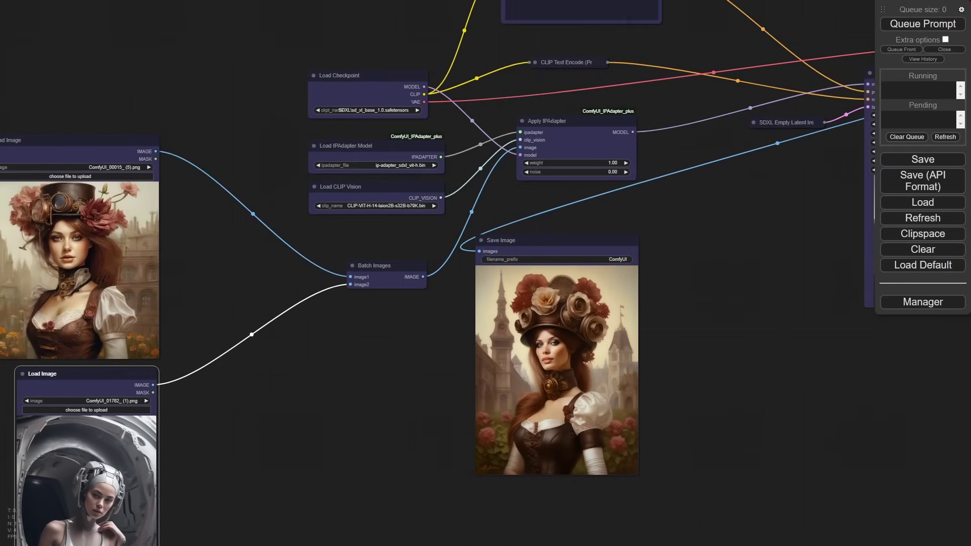
left_click_drag(705, 206, 653, 299)
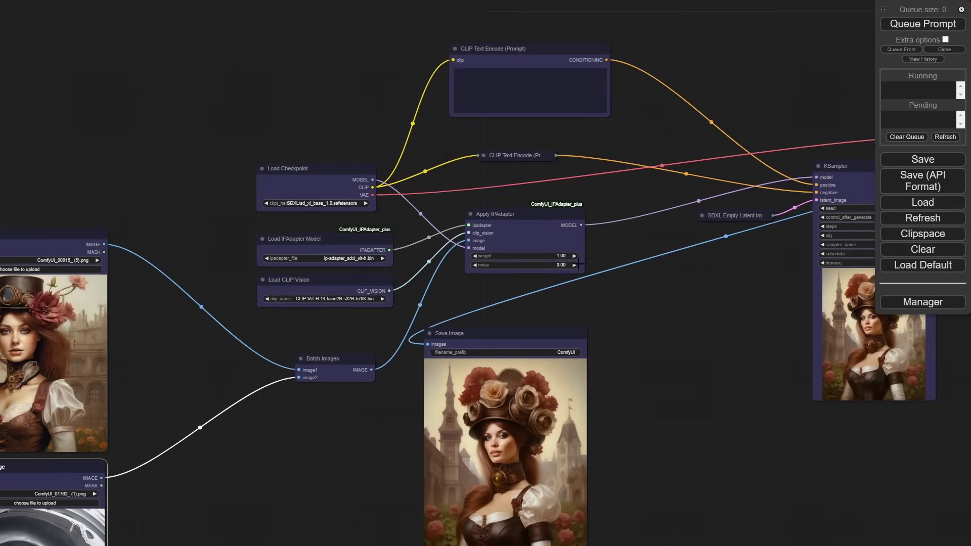
scroll(578, 261, "up", 9)
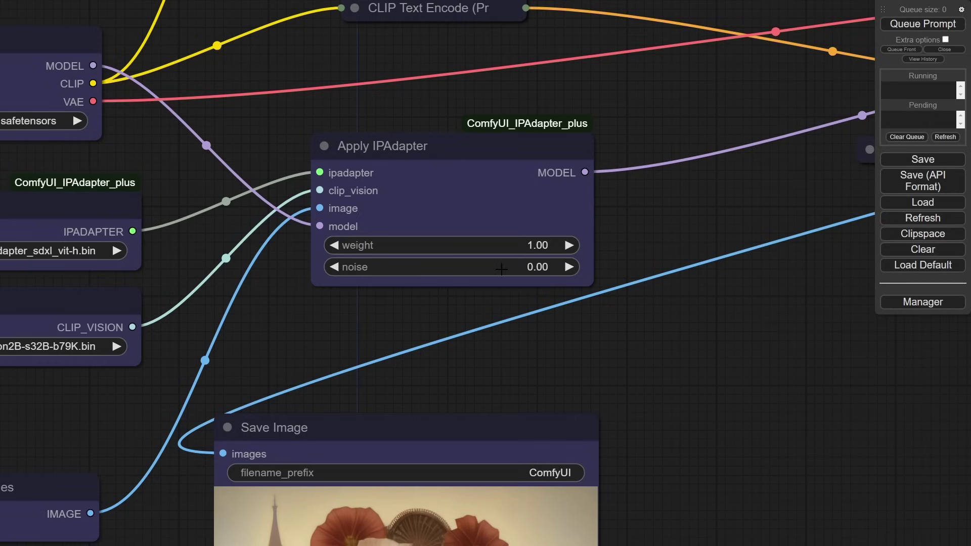
scroll(501, 269, "down", 9)
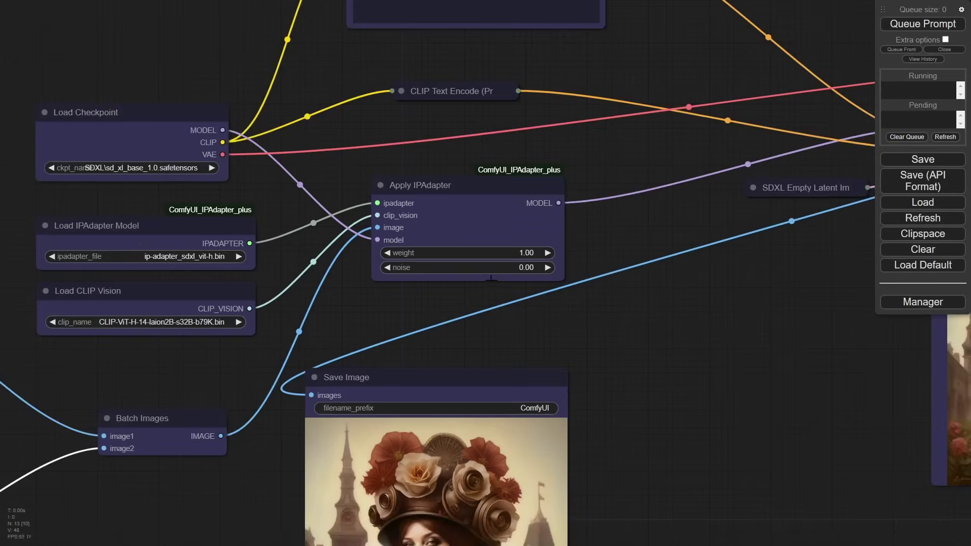
scroll(480, 293, "up", 3)
scroll(548, 306, "down", 3)
scroll(511, 329, "up", 1)
left_click_drag(532, 310, 618, 246)
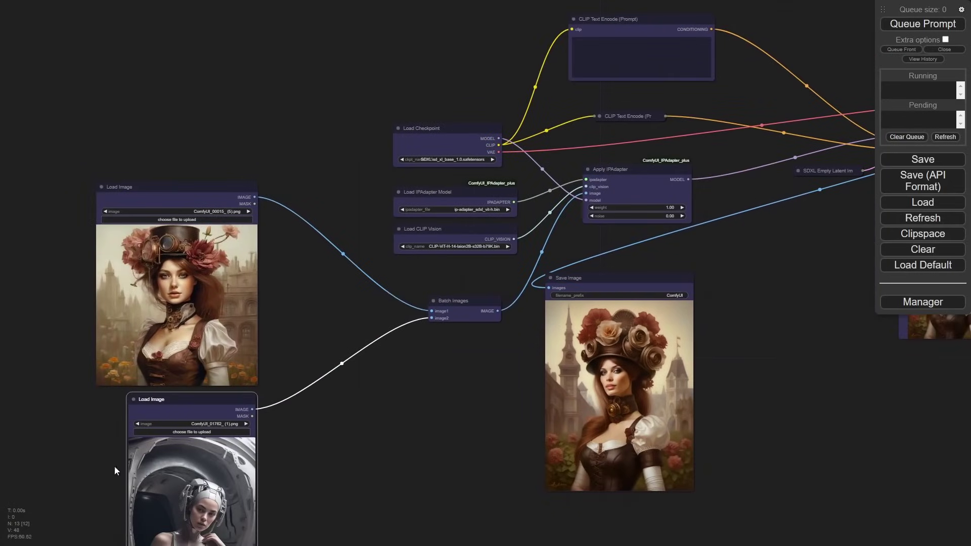
Step: Queue the workflow with both reference images and move Save Image beside Batch Images
left_click(922, 25)
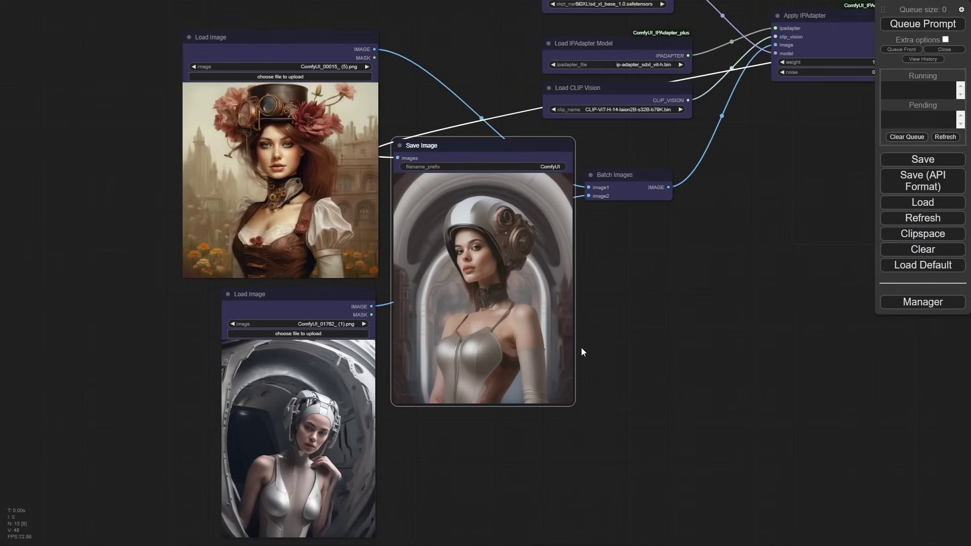
scroll(513, 235, "up", 5)
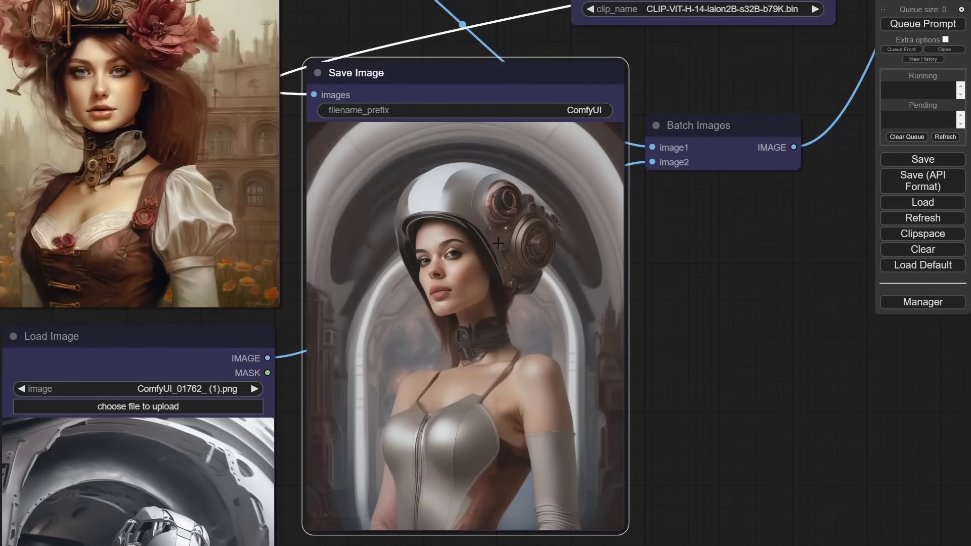
left_click_drag(466, 333, 500, 278)
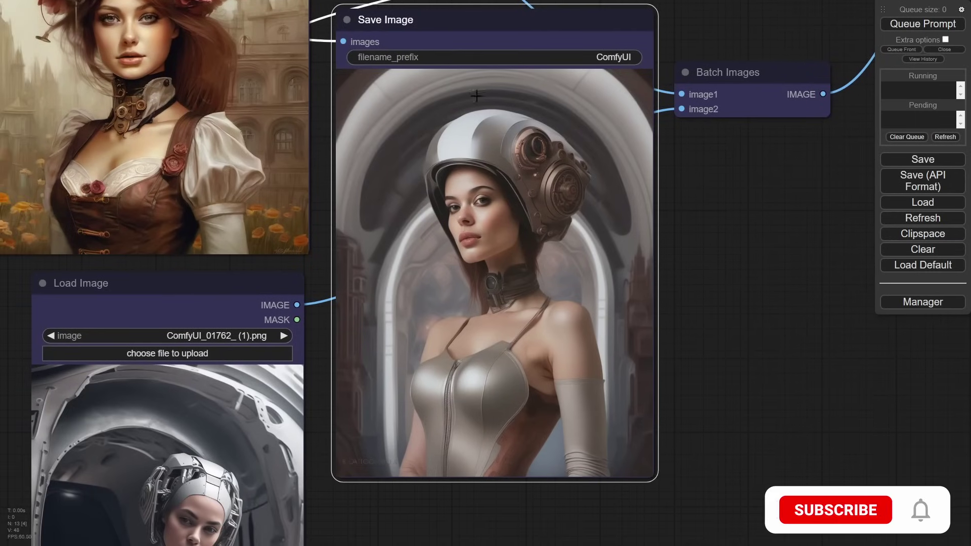
scroll(422, 191, "down", 5)
left_click_drag(514, 145, 693, 209)
left_click_drag(545, 287, 700, 280)
Step: Duplicate the sci-fi Load Image node with Ctrl+C/Ctrl+V and place the copy below
left_click(467, 254)
key("ctrl+c")
key("ctrl+v")
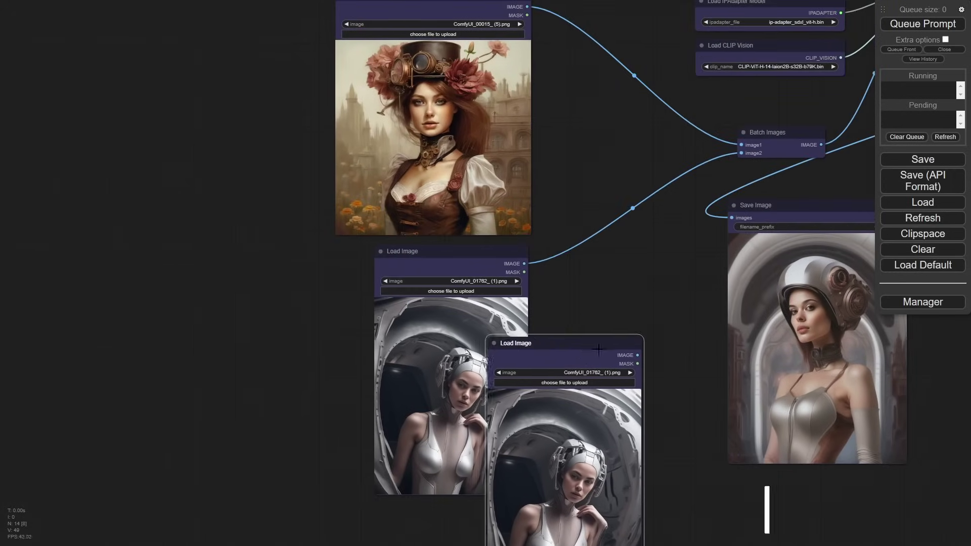
left_click_drag(511, 350, 468, 371)
left_click_drag(657, 354, 525, 230)
left_click_drag(354, 248, 253, 383)
scroll(426, 341, "down", 2)
left_click_drag(458, 307, 456, 268)
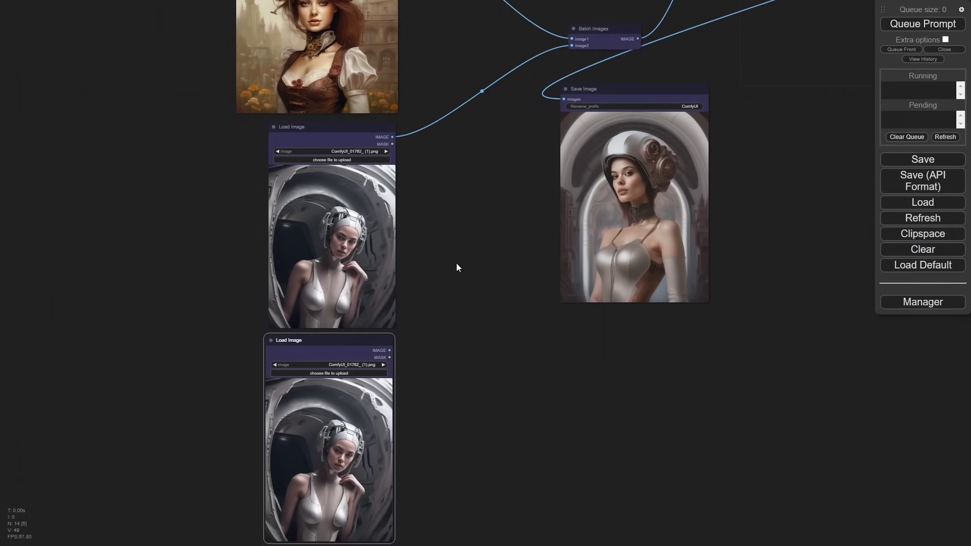
Step: Add a second Batch Images node taking the first batch as image1 and the copied image as image2
left_click_drag(602, 31, 493, 233, "alt")
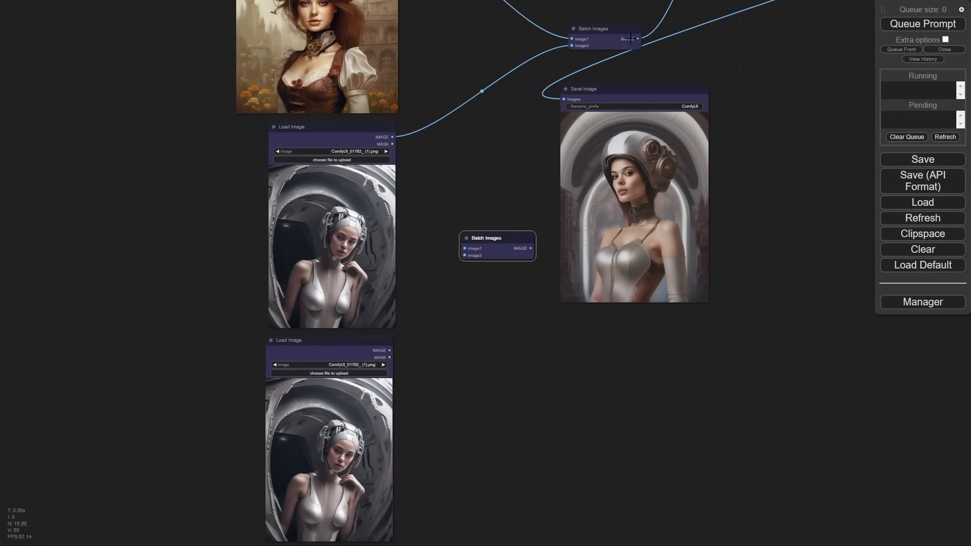
left_click_drag(638, 39, 464, 248)
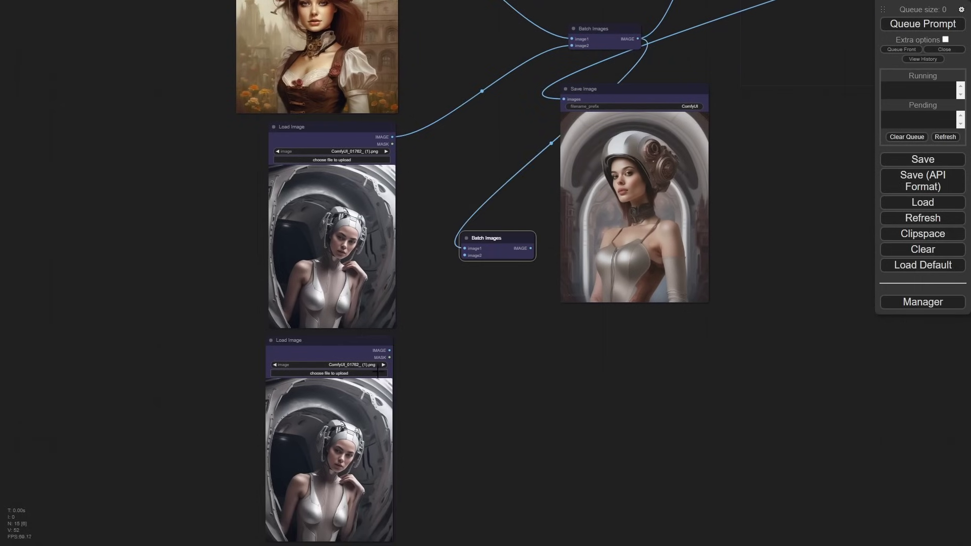
left_click_drag(391, 351, 464, 255)
Step: Connect the second Batch Images output to Apply IPAdapter's image input
left_click_drag(684, 91, 750, 307)
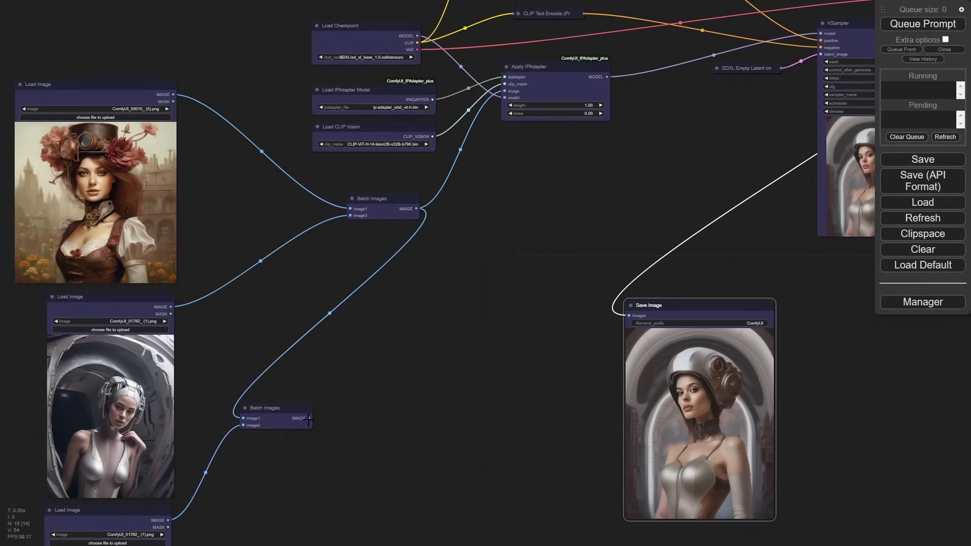
left_click_drag(310, 419, 504, 91)
scroll(508, 278, "down", 5)
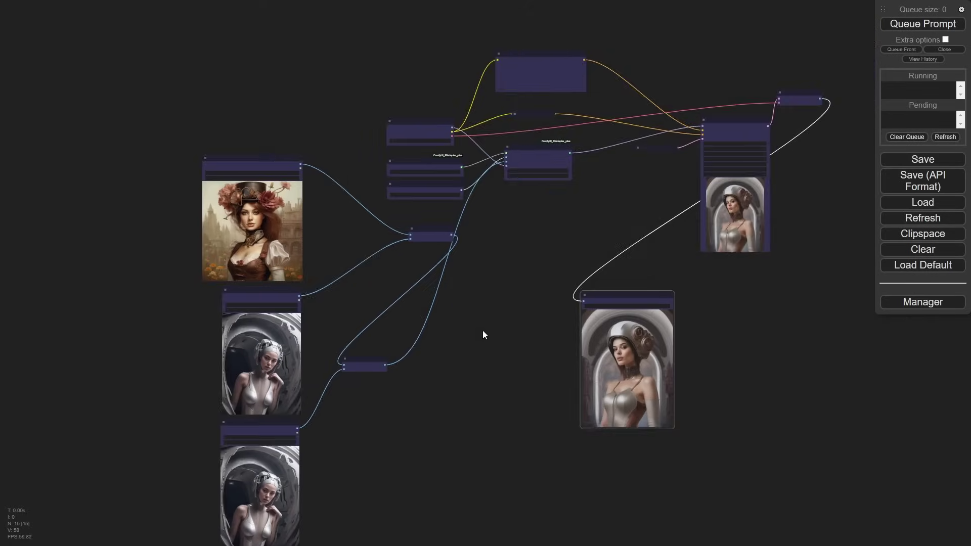
left_click_drag(494, 331, 613, 275)
Step: Move the Load Image and Batch Images nodes left and shift the result preview down
left_click(376, 239)
left_click(392, 96, "shift")
left_click_drag(392, 93, 132, 86)
left_click_drag(549, 171, 288, 175)
left_click(381, 363)
left_click_drag(381, 363, 358, 330)
left_click_drag(292, 175, 296, 201)
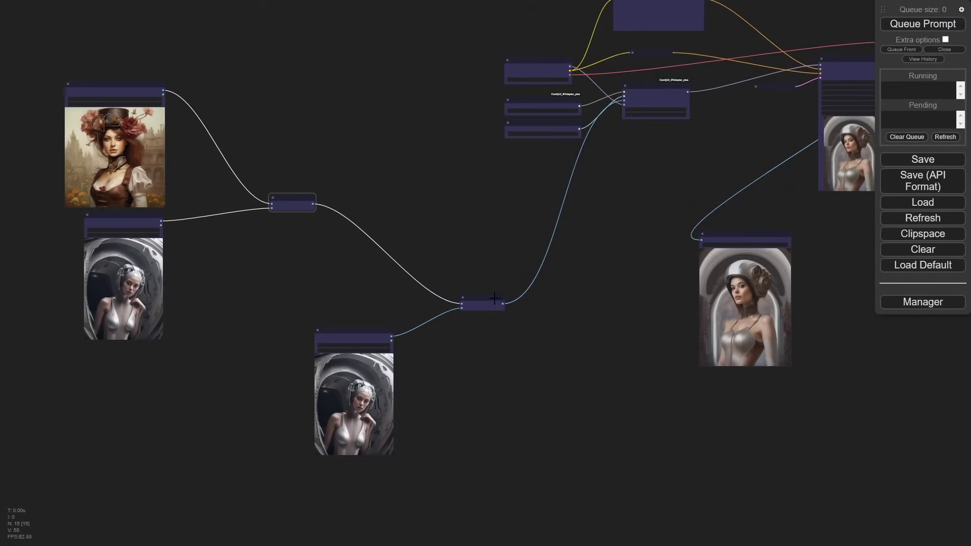
left_click_drag(494, 298, 503, 294)
left_click_drag(757, 248, 631, 315)
Step: Shift the two loaders and first batch right, then tuck the batch and Save Image nodes alongside
left_click_drag(202, 65, 113, 232)
left_click(292, 205)
left_click_drag(133, 81, 353, 55)
left_click(464, 217)
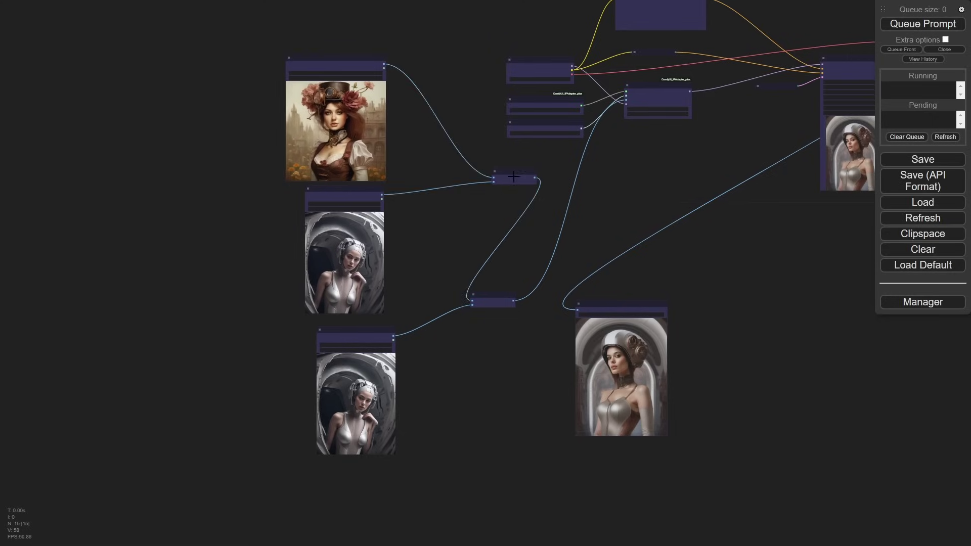
left_click_drag(511, 172, 453, 190)
left_click_drag(483, 292, 526, 205)
left_click_drag(615, 321, 491, 337)
Step: Load the floral texture Captured (1).JPG into the lowest Load Image node
scroll(424, 349, "up", 5)
left_click_drag(423, 377, 503, 259)
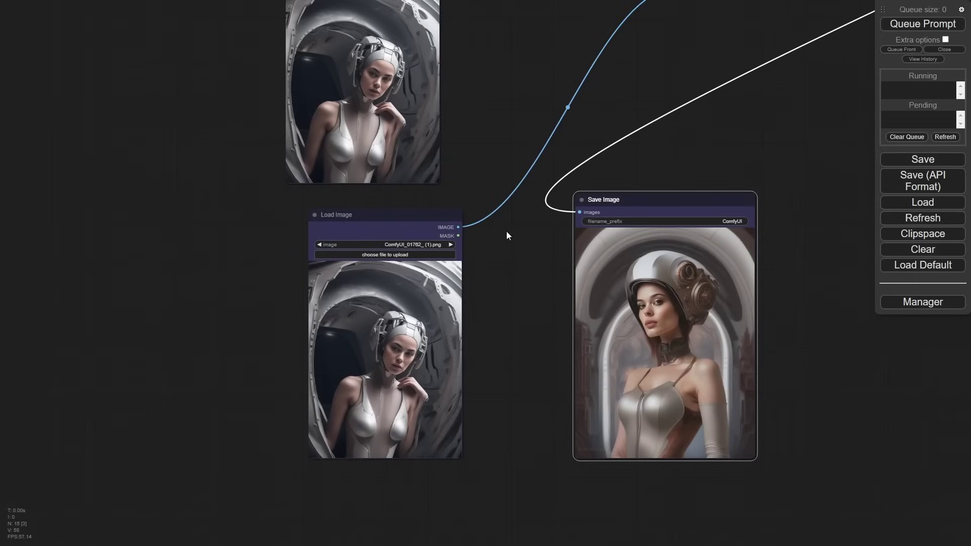
left_click(397, 255)
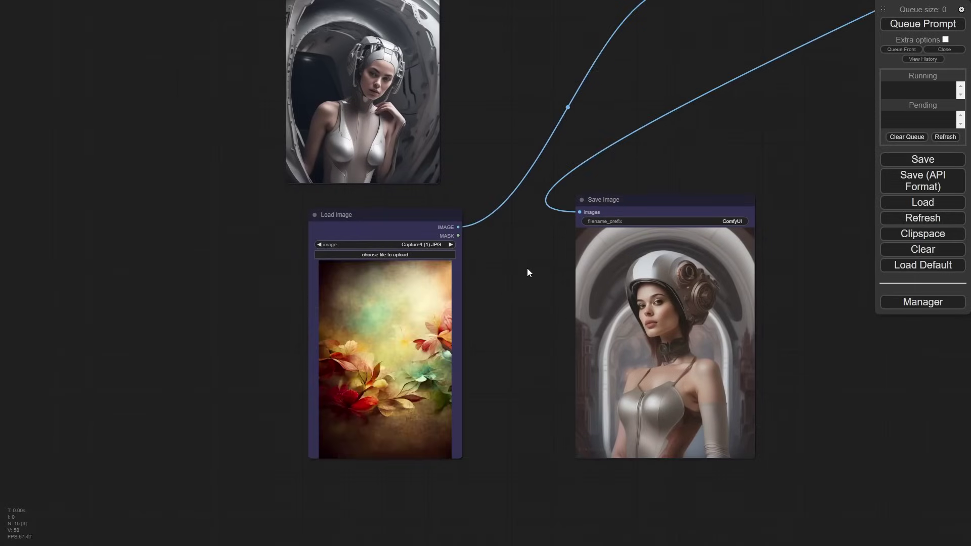
Step: Nudge the floral, metallic-portrait and steampunk Load Image nodes into a tidier layout
left_click_drag(526, 273, 399, 364)
scroll(418, 295, "down", 3)
left_click_drag(298, 324, 273, 305)
left_click_drag(360, 235, 369, 277)
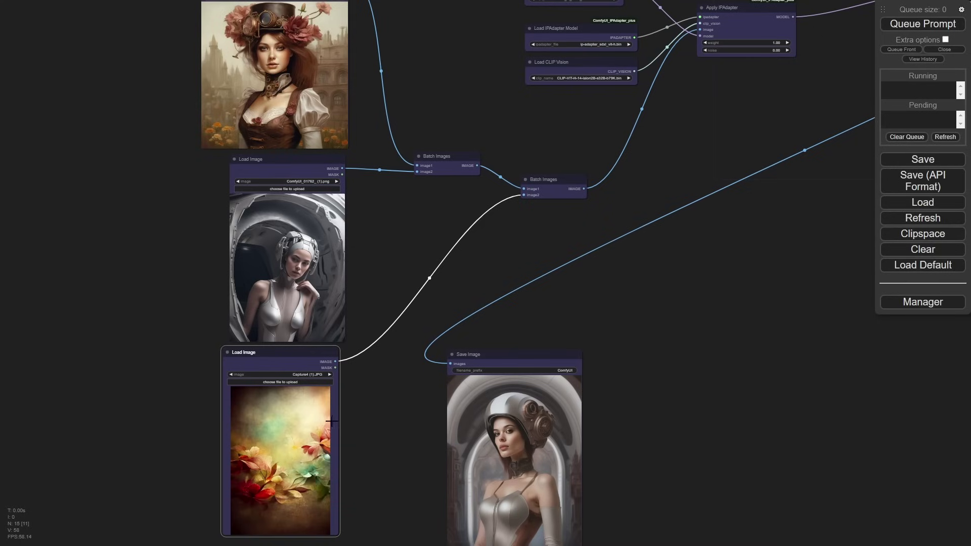
left_click_drag(313, 172, 307, 172)
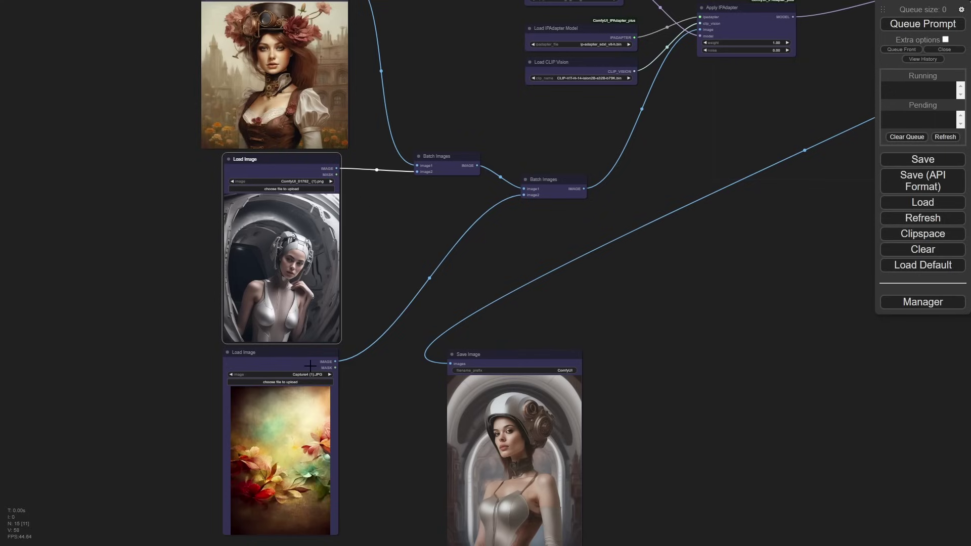
left_click_drag(606, 316, 419, 401)
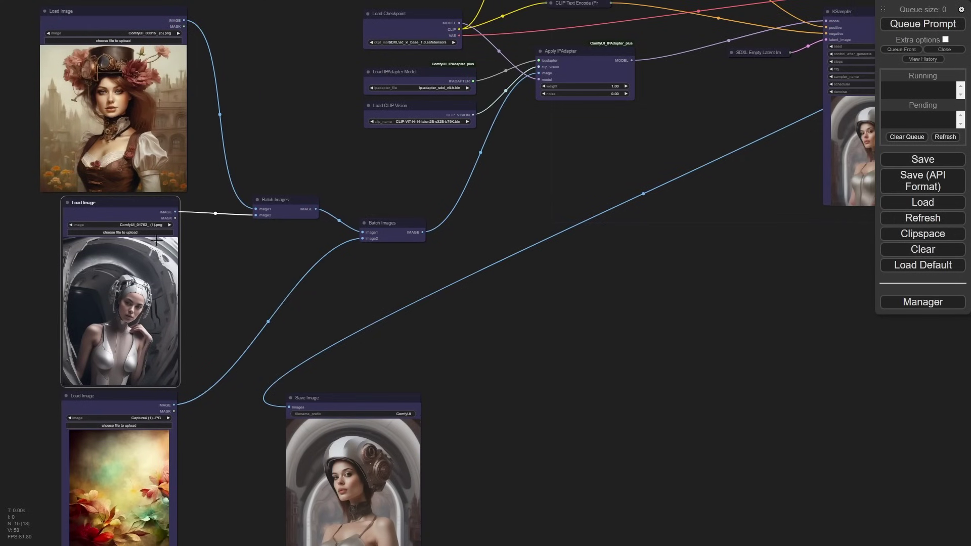
left_click_drag(147, 398, 158, 397)
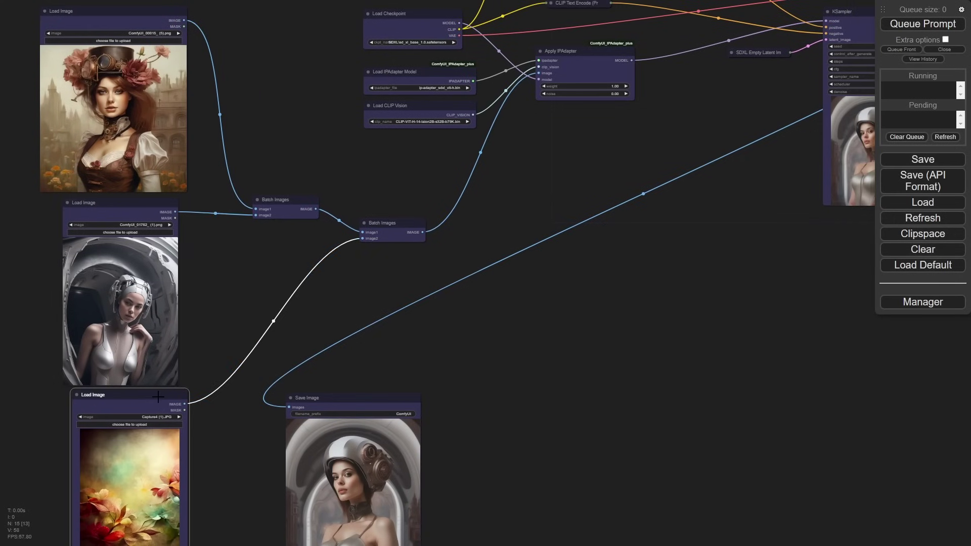
left_click_drag(145, 18, 151, 16)
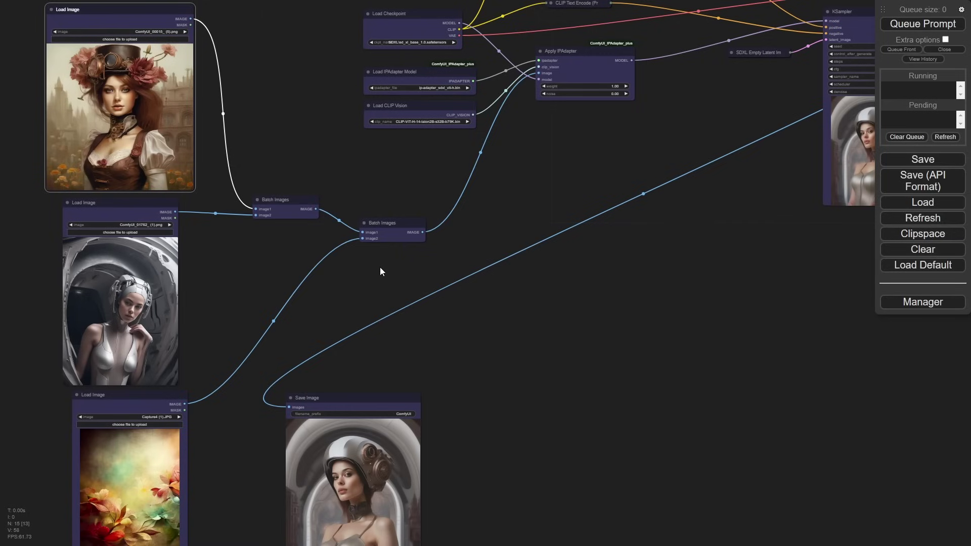
Step: Queue the floral-reference run and zoom into Save Image to inspect the flower-helmet portrait
left_click(933, 25)
scroll(500, 378, "down", 2)
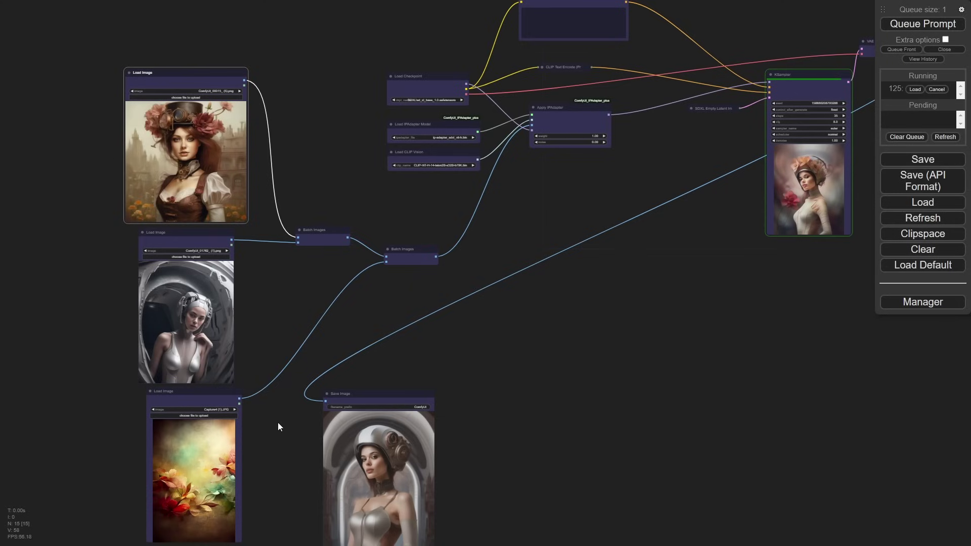
scroll(277, 423, "up", 7)
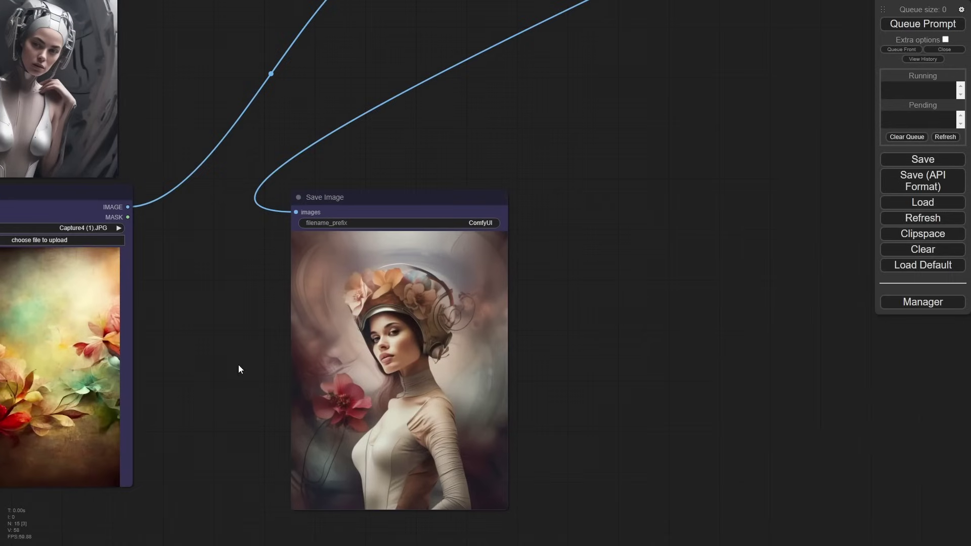
scroll(238, 365, "down", 5)
left_click_drag(263, 260, 384, 294)
scroll(384, 295, "down", 2)
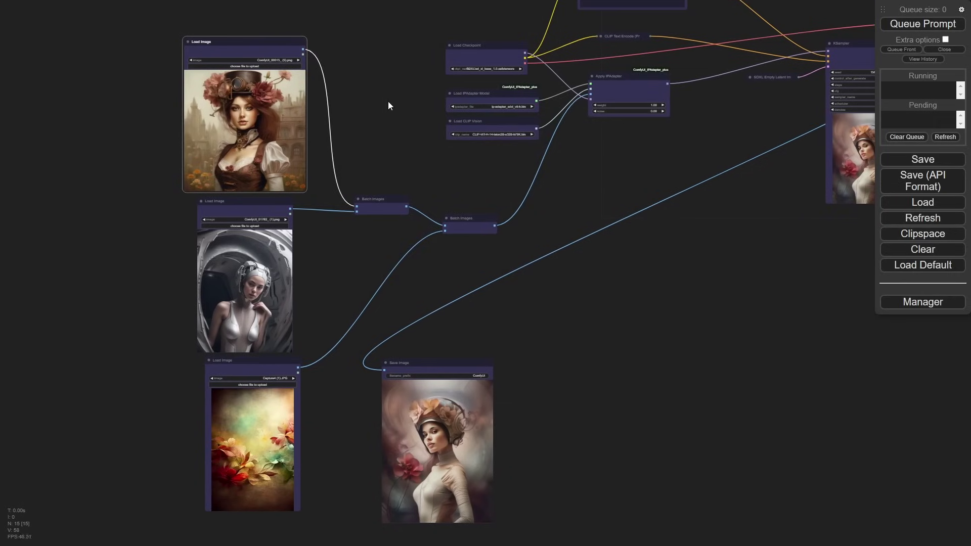
Step: Add an Apply ControlNet node via 'cont' search and place it above the prompt encoders
left_click_drag(388, 102, 434, 179)
scroll(382, 264, "up", 4)
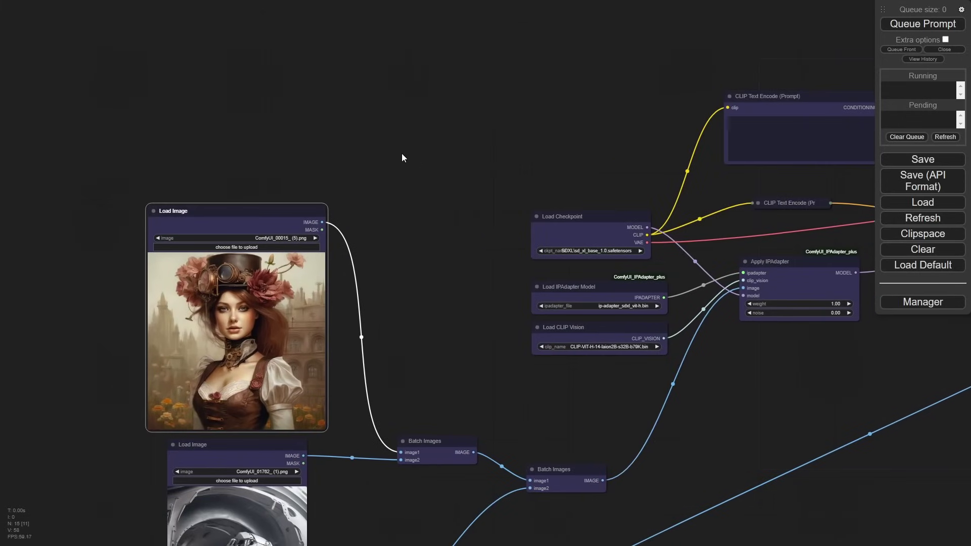
double_click(453, 99)
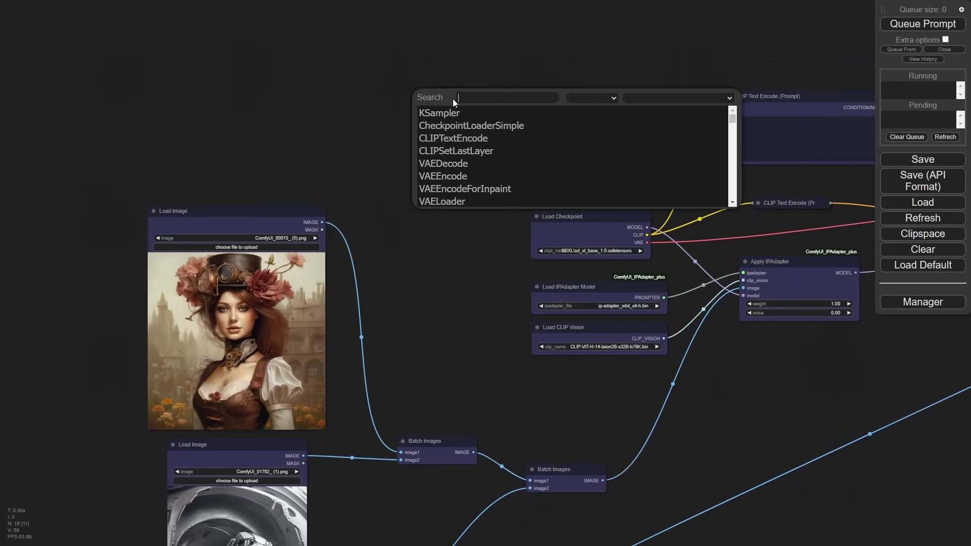
type("con")
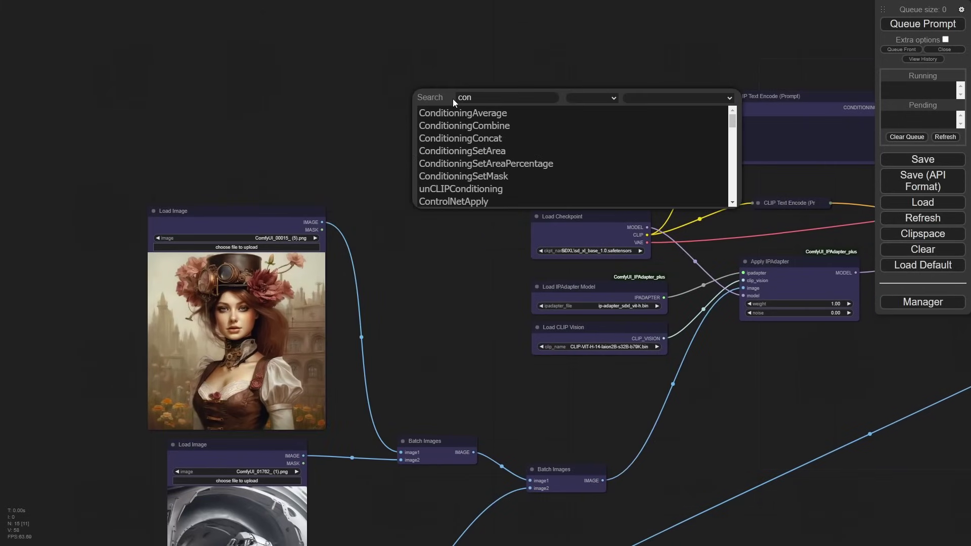
type("trol")
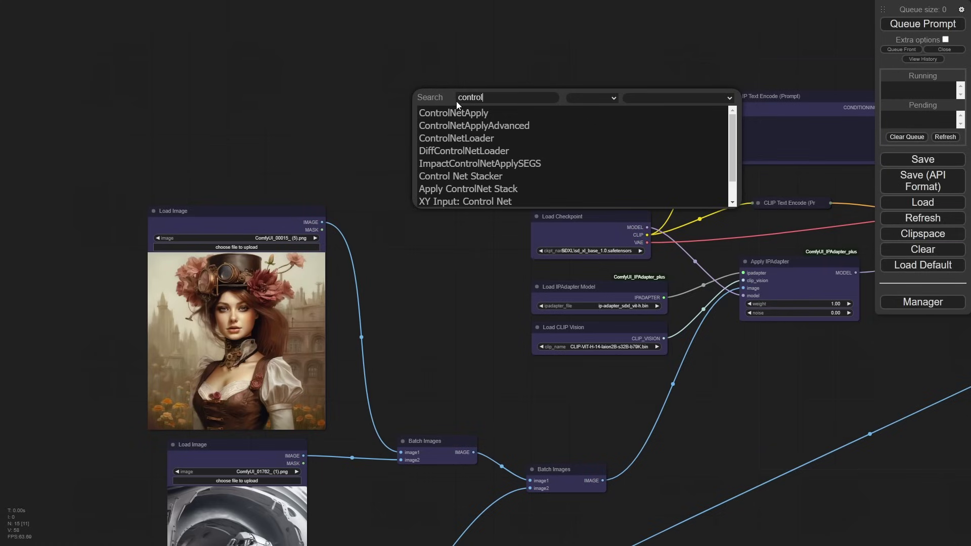
left_click(457, 113)
left_click_drag(543, 111, 545, 112)
left_click_drag(615, 126, 342, 175)
left_click_drag(289, 155, 752, 107)
left_click_drag(808, 181, 672, 200)
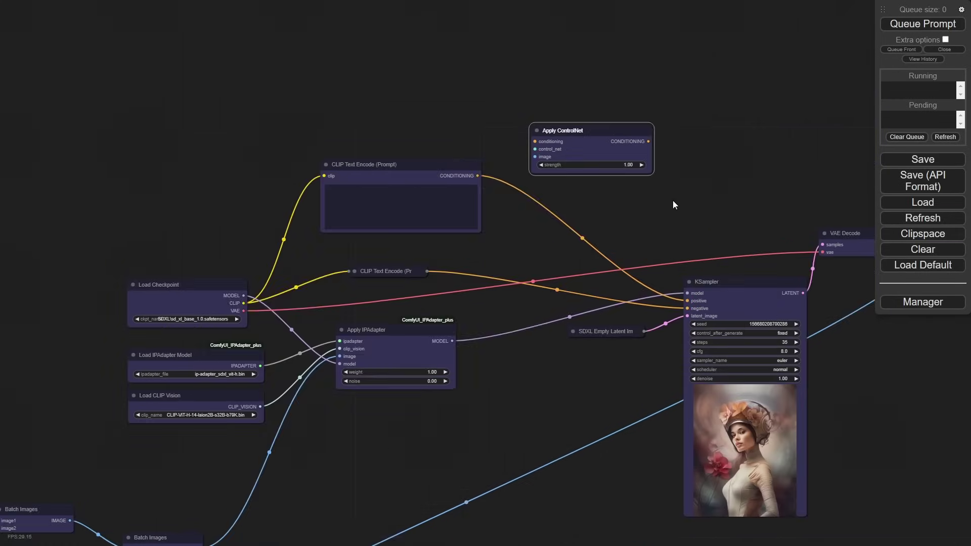
Step: Route the positive prompt through Apply ControlNet into KSampler's positive input
left_click_drag(471, 176, 528, 141)
left_click_drag(641, 141, 680, 301)
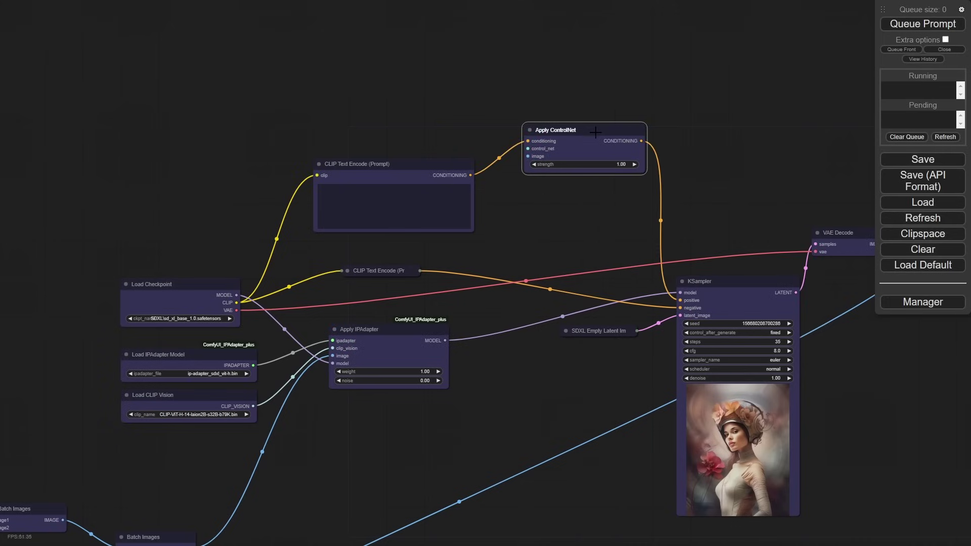
left_click_drag(596, 133, 569, 122)
left_click_drag(391, 273, 409, 271)
left_click(572, 121)
left_click_drag(573, 122, 579, 122)
left_click_drag(350, 157, 483, 135)
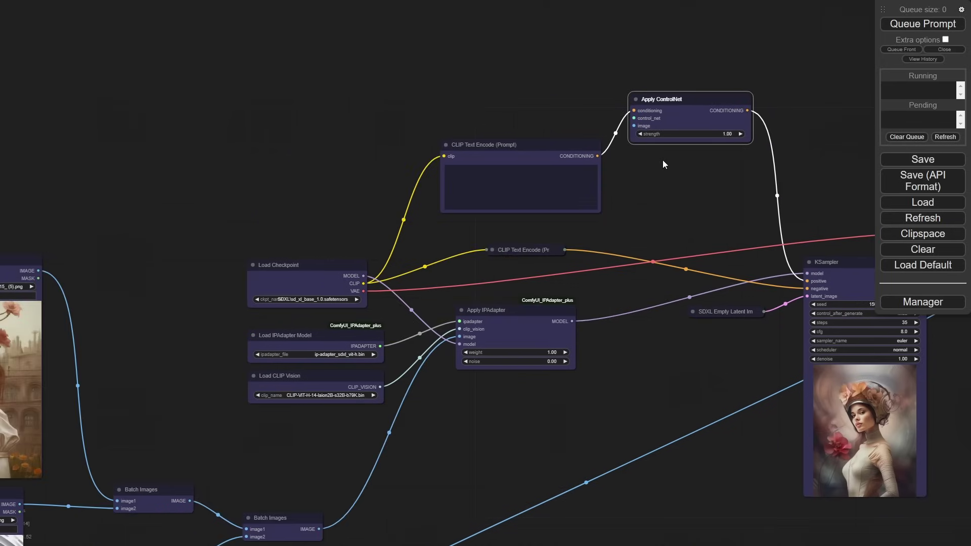
Step: Add a ControlNet loader set to control-lora-canny-rank128.safetensors feeding Apply ControlNet
left_click_drag(633, 117, 531, 56)
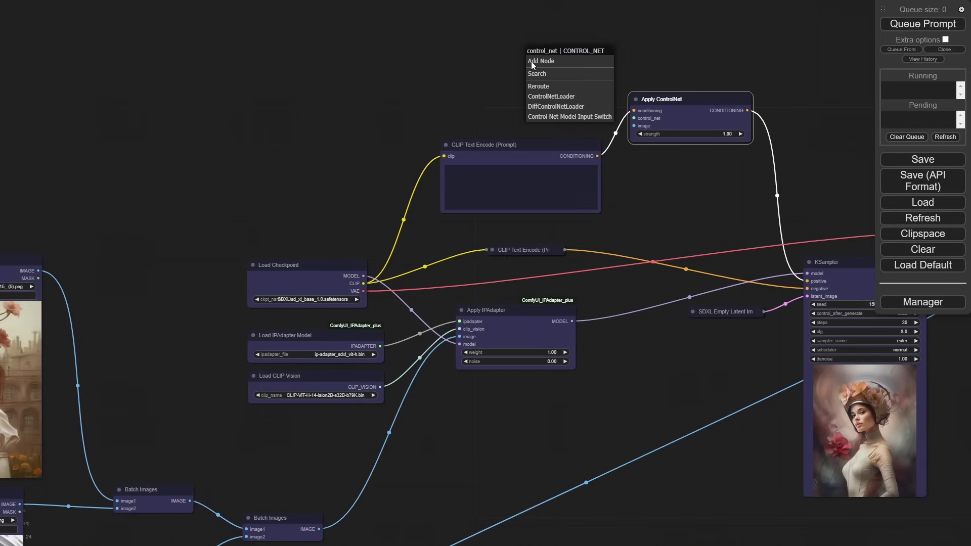
left_click(571, 96)
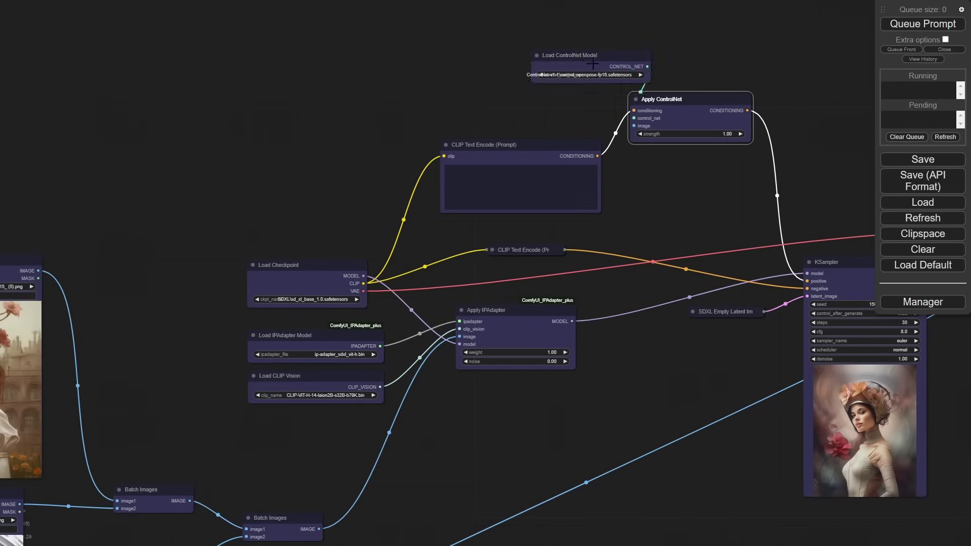
left_click_drag(591, 63, 407, 57)
left_click_drag(472, 78, 564, 80)
left_click(487, 68)
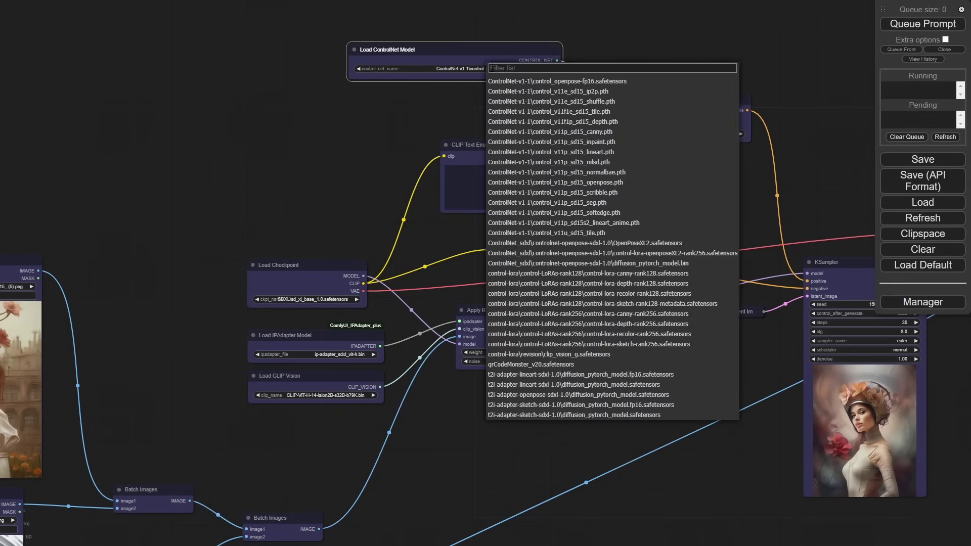
left_click(606, 278)
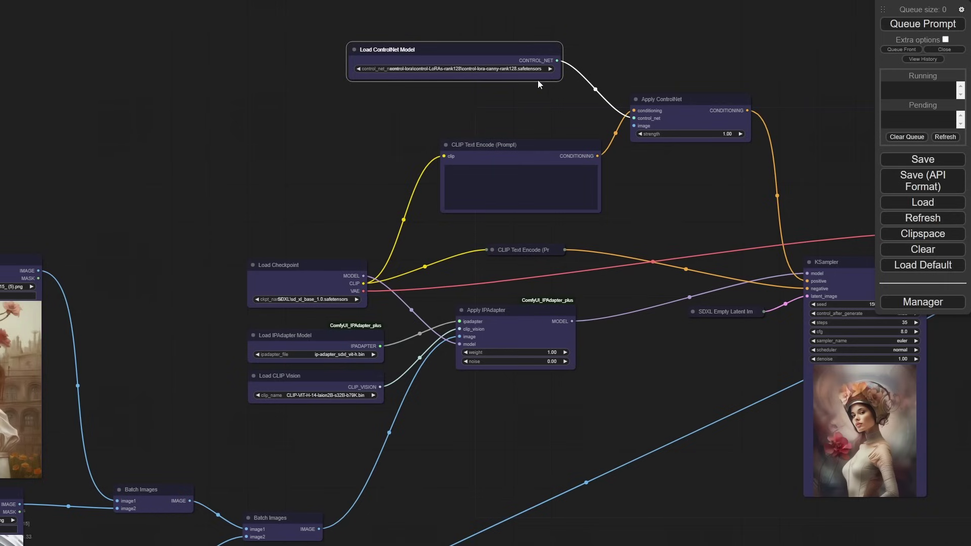
left_click_drag(558, 76, 577, 76)
left_click_drag(514, 56, 477, 54)
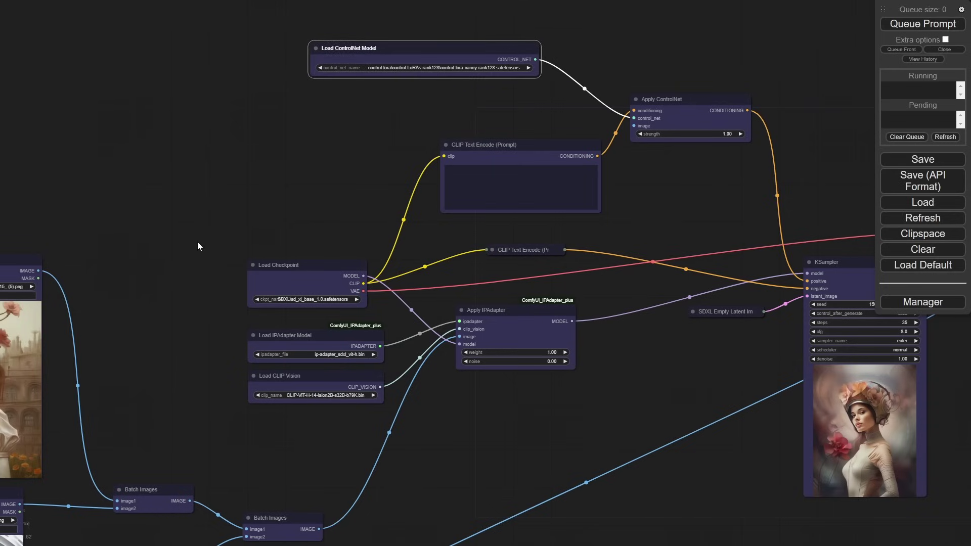
left_click_drag(198, 246, 268, 235)
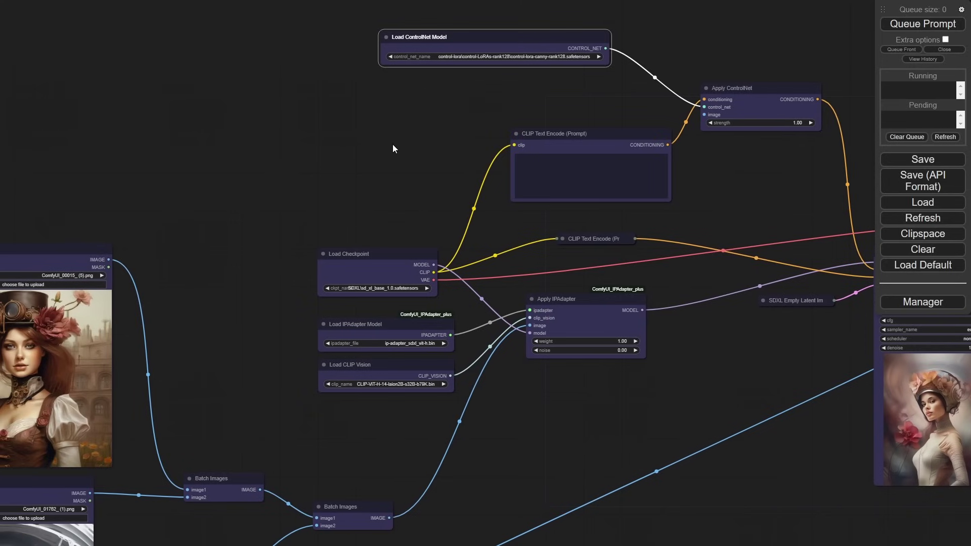
Step: Add a Canny Edge preprocessor node found by searching 'prepro'
scroll(378, 156, "left", 5)
scroll(377, 157, "down", 3)
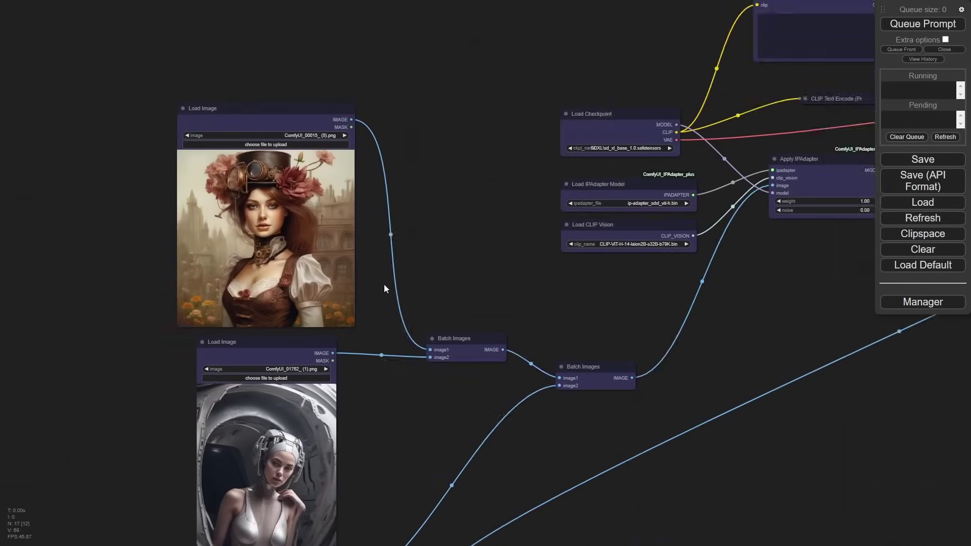
scroll(384, 289, "right", 5)
scroll(384, 288, "up", 3)
double_click(358, 136)
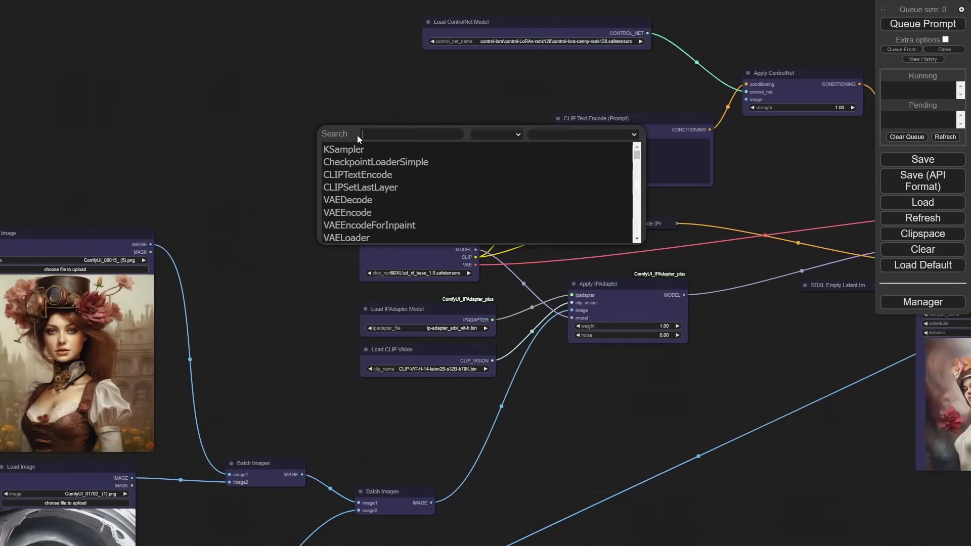
type("prepro")
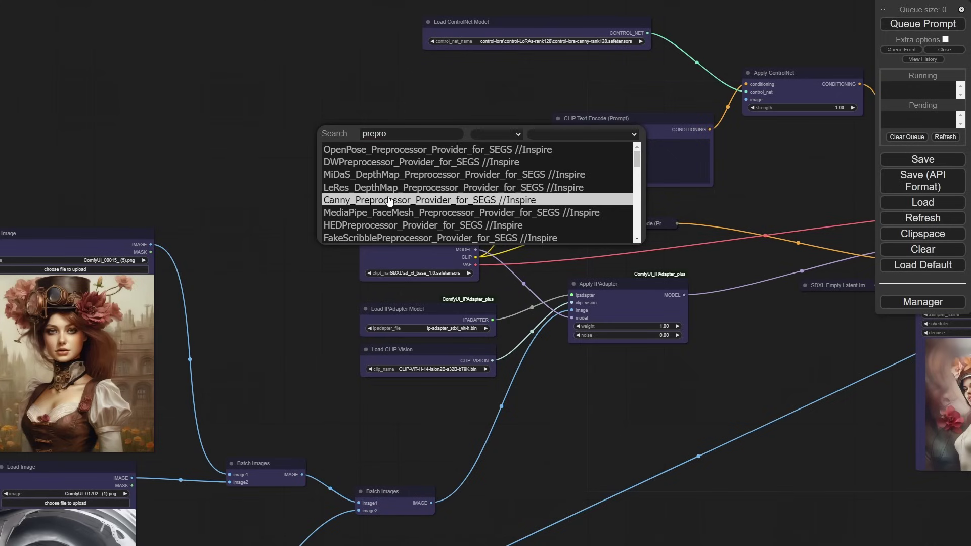
scroll(390, 201, "down", 5)
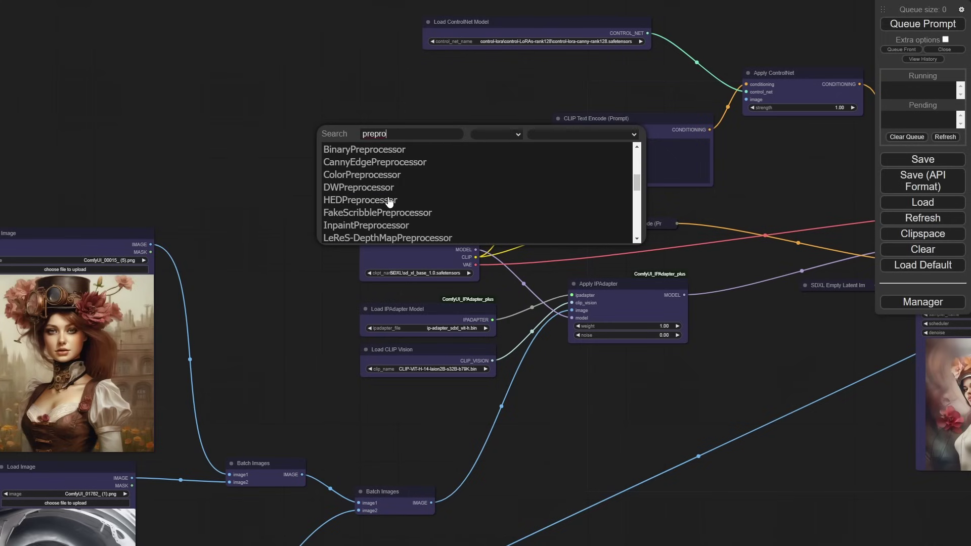
left_click(389, 162)
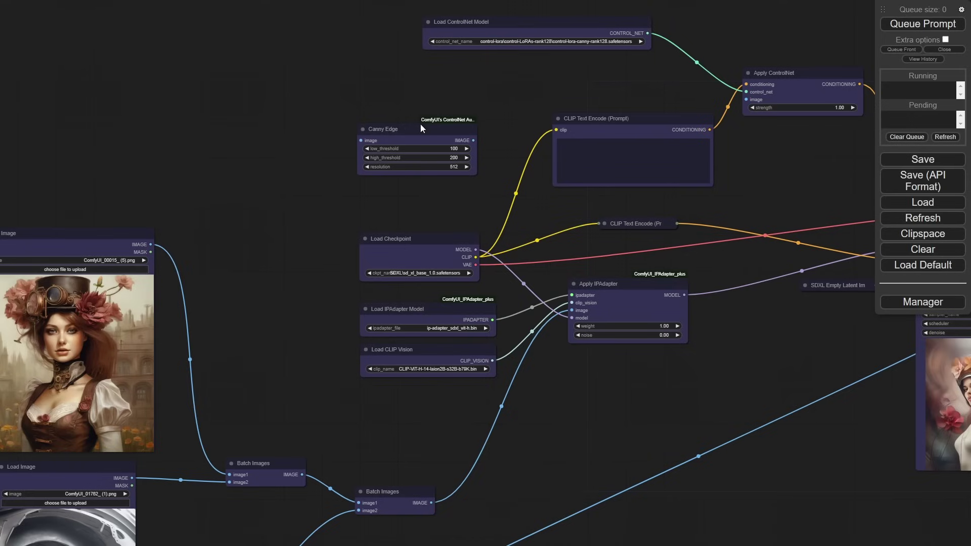
left_click_drag(420, 128, 436, 114)
Step: Feed the steampunk portrait through Canny Edge at resolution 1024 into Apply ControlNet's image
left_click_drag(151, 244, 376, 127)
left_click_drag(489, 126, 746, 99)
left_click_drag(402, 125, 384, 96)
left_click(448, 123)
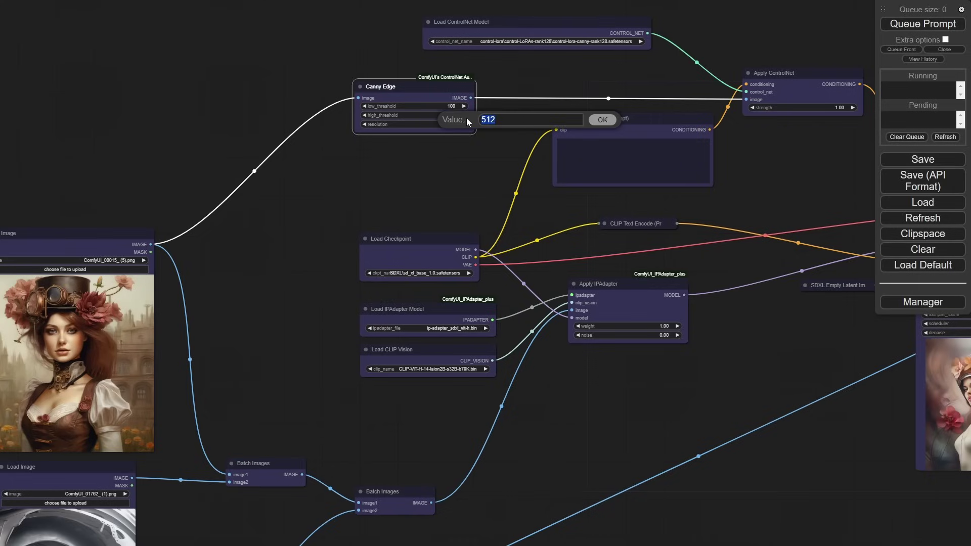
type("1024")
key("Return")
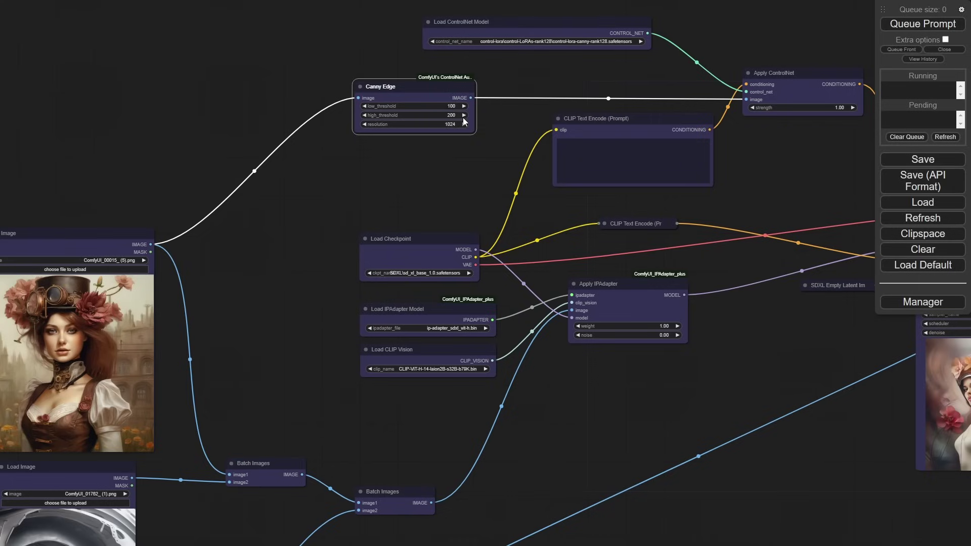
Step: Pan out to review the lower image loader nodes
left_click_drag(457, 187, 536, 141)
scroll(446, 146, "down", 2)
left_click_drag(446, 146, 488, 107)
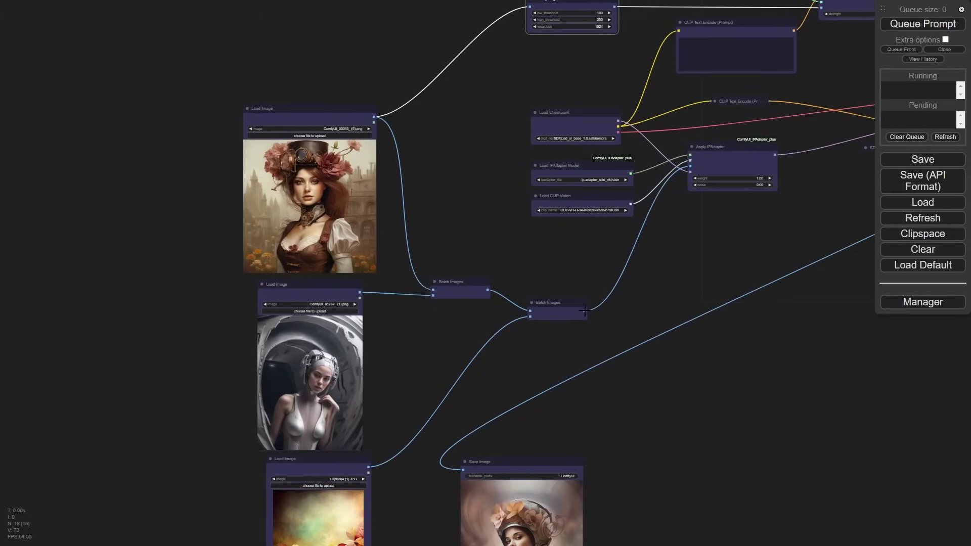
left_click_drag(585, 310, 536, 244)
left_click(460, 193)
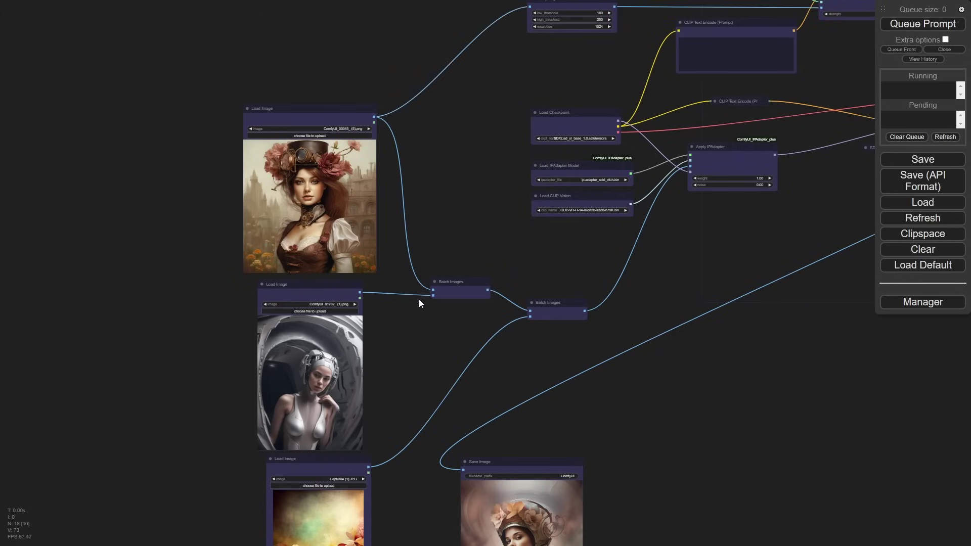
left_click_drag(419, 304, 414, 220)
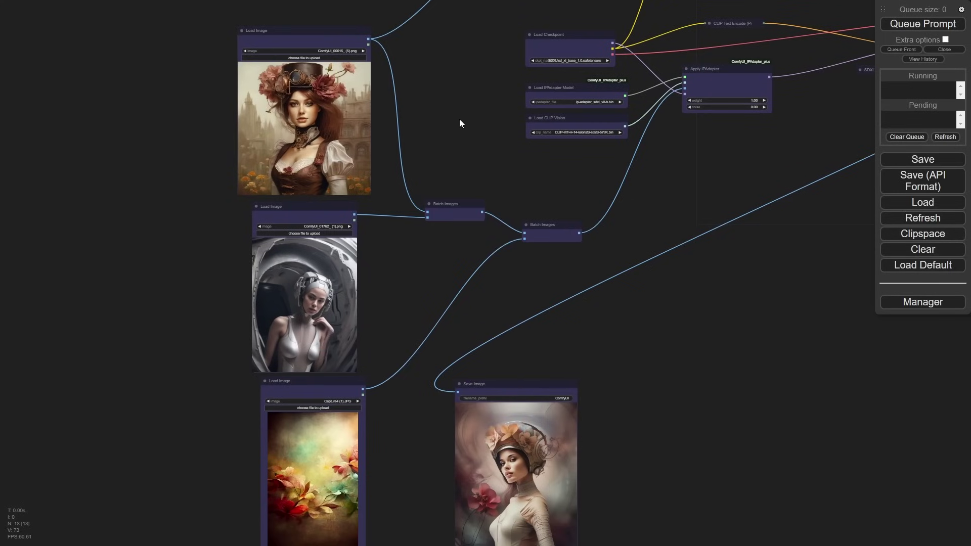
Step: Set the Apply ControlNet strength to 0.70
left_click_drag(459, 124, 329, 334)
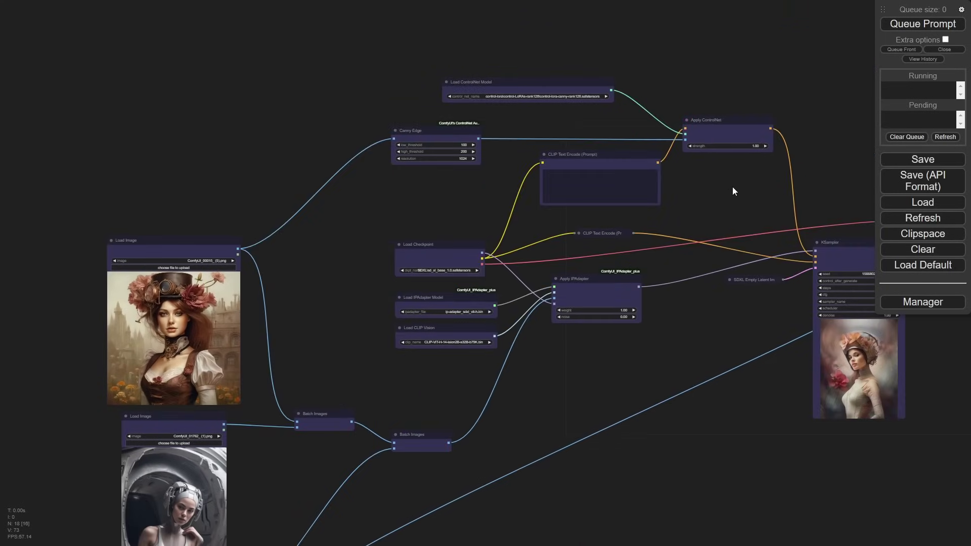
left_click_drag(730, 191, 613, 188)
scroll(622, 180, "up", 5)
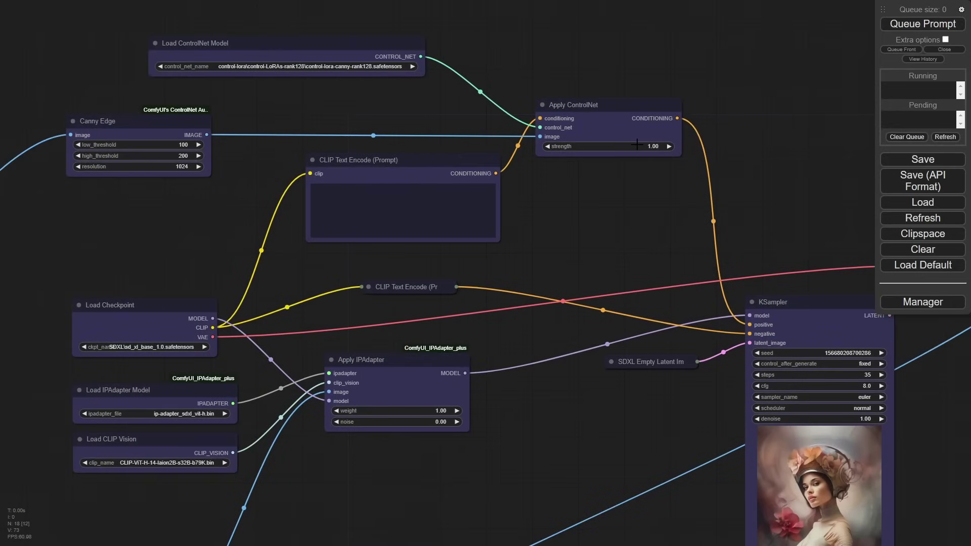
left_click(637, 146)
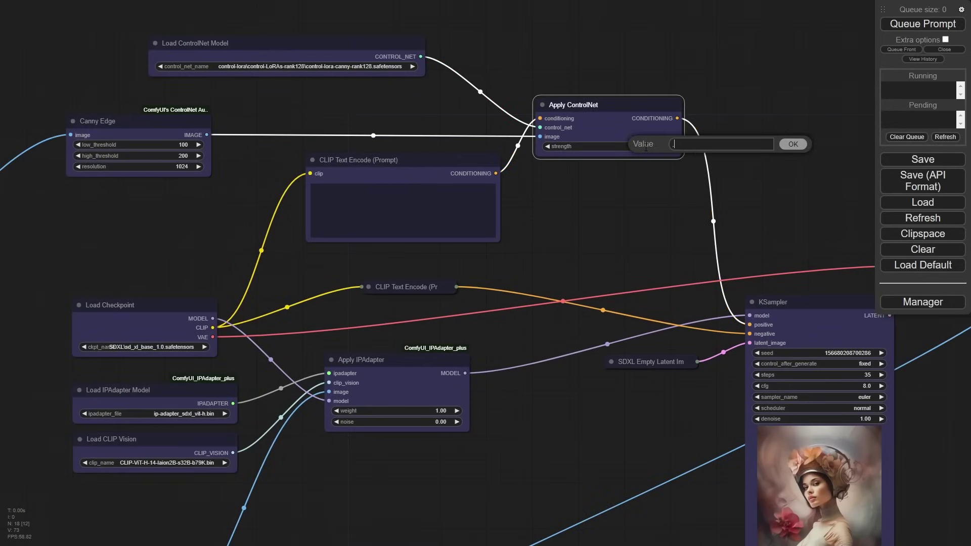
type(".7")
key("Return")
scroll(542, 387, "down", 3)
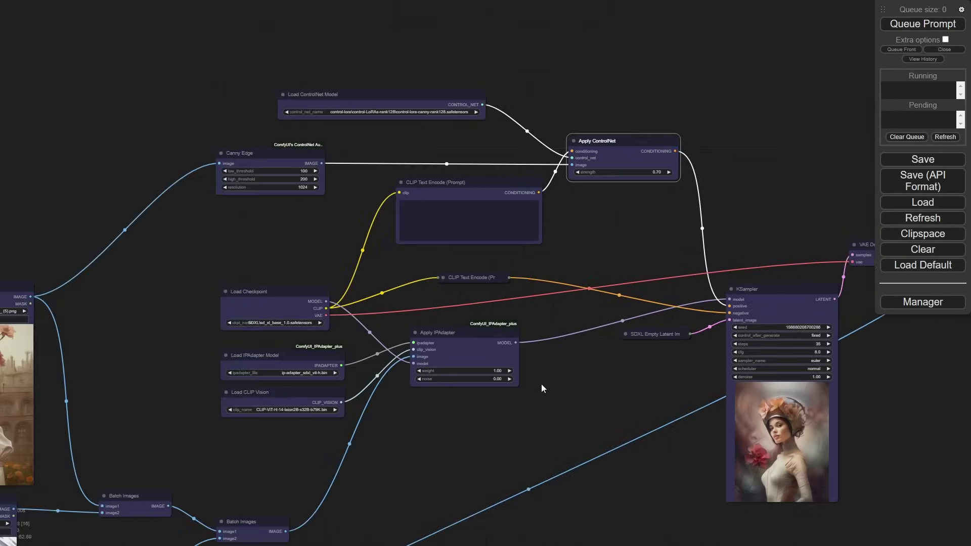
left_click_drag(516, 418, 612, 295)
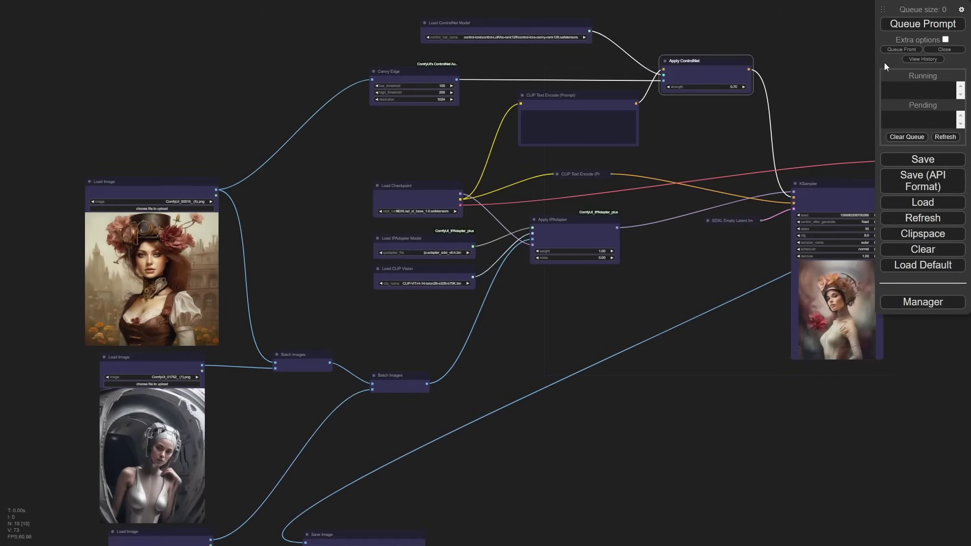
Step: Queue the workflow and let the helmeted-woman-with-flowers render finish
left_click(929, 25)
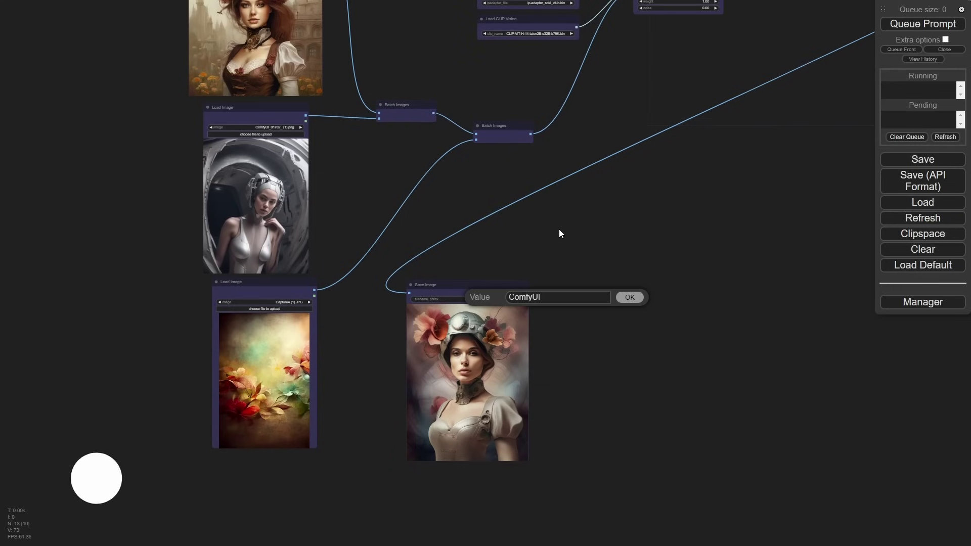
scroll(551, 362, "up", 4)
scroll(552, 364, "up", 2)
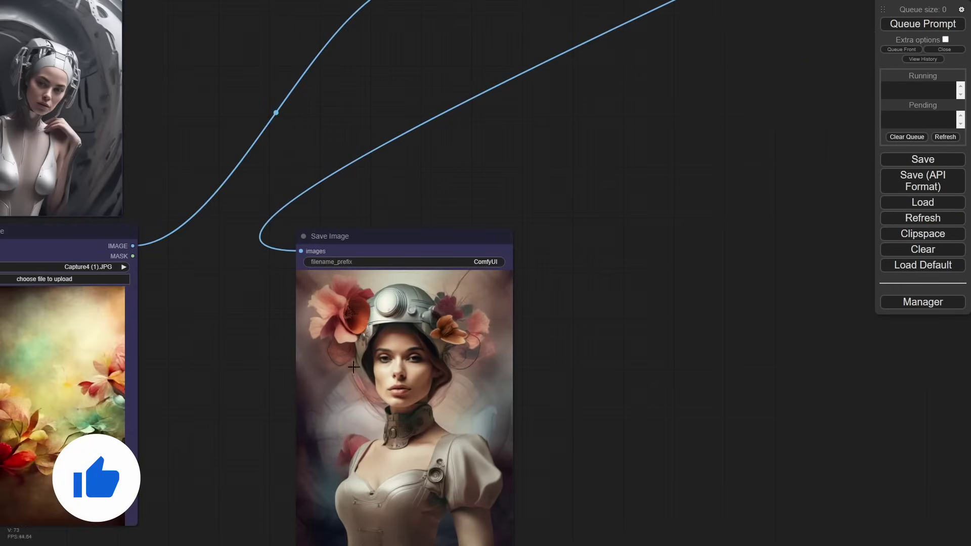
scroll(233, 202, "down", 4)
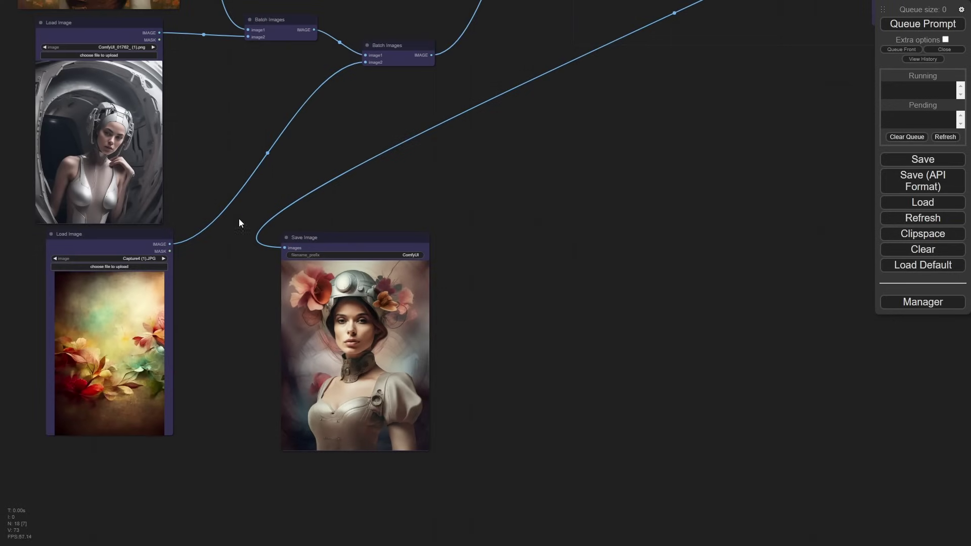
scroll(195, 219, "down", 2)
Step: Move the Save Image node up and right next to the KSampler
left_click_drag(286, 126, 323, 277)
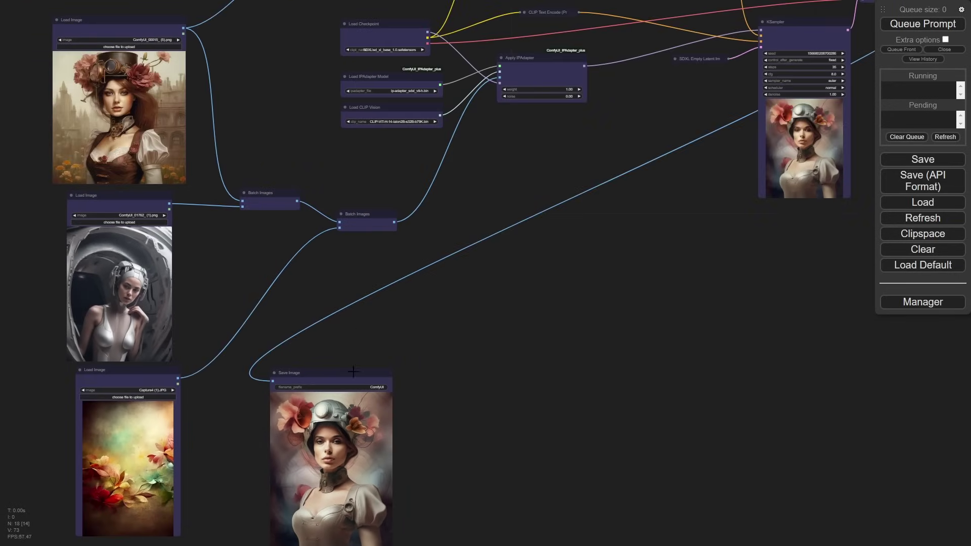
left_click_drag(353, 371, 630, 230)
left_click_drag(605, 138, 459, 268)
left_click_drag(474, 363, 389, 356)
Step: Finish placing Save Image beside the KSampler and set the positive prompt to 'a female astronaut'
left_click_drag(421, 284, 530, 435)
scroll(539, 284, "up", 2)
scroll(539, 284, "up", 4)
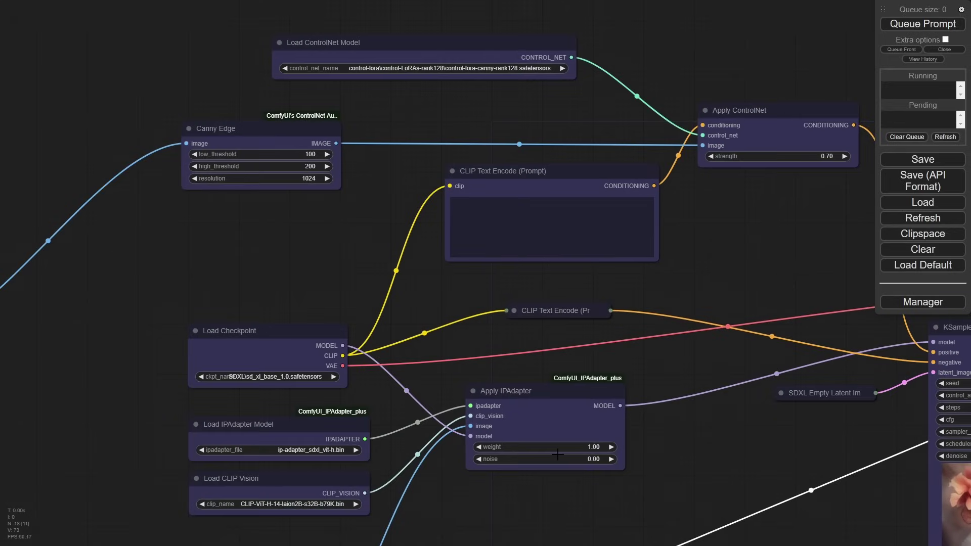
left_click(540, 231)
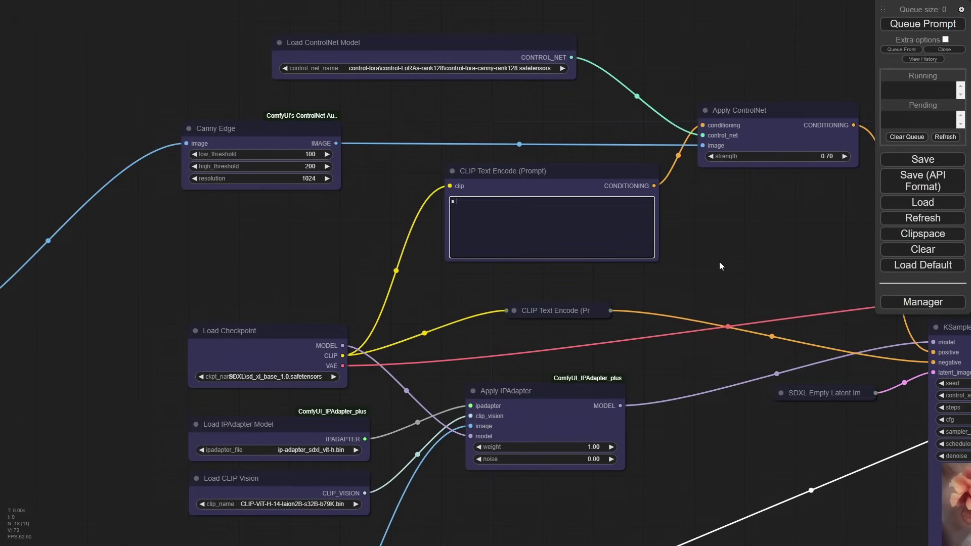
type("a female astronaut")
left_click(719, 262)
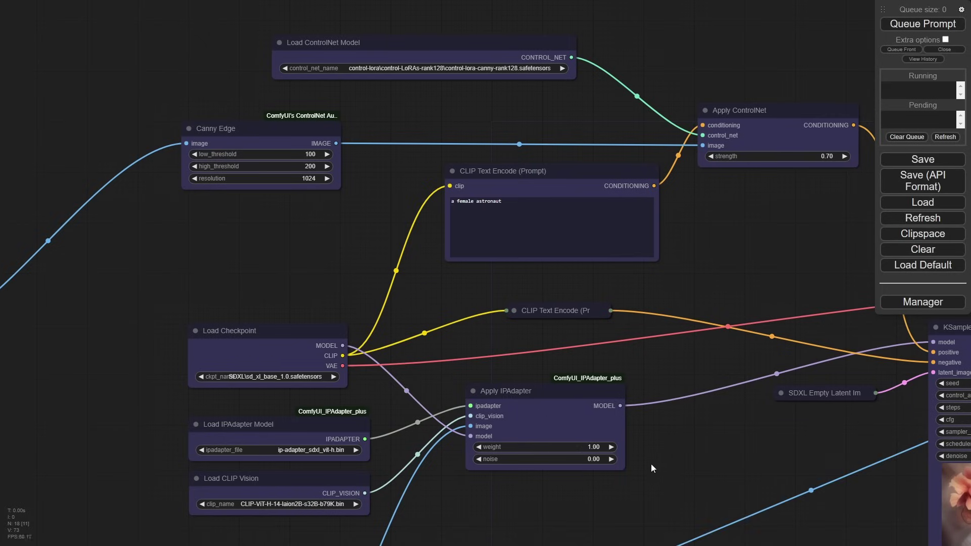
Step: Lower the Apply IPAdapter weight to 0.70
left_click_drag(647, 450, 630, 358)
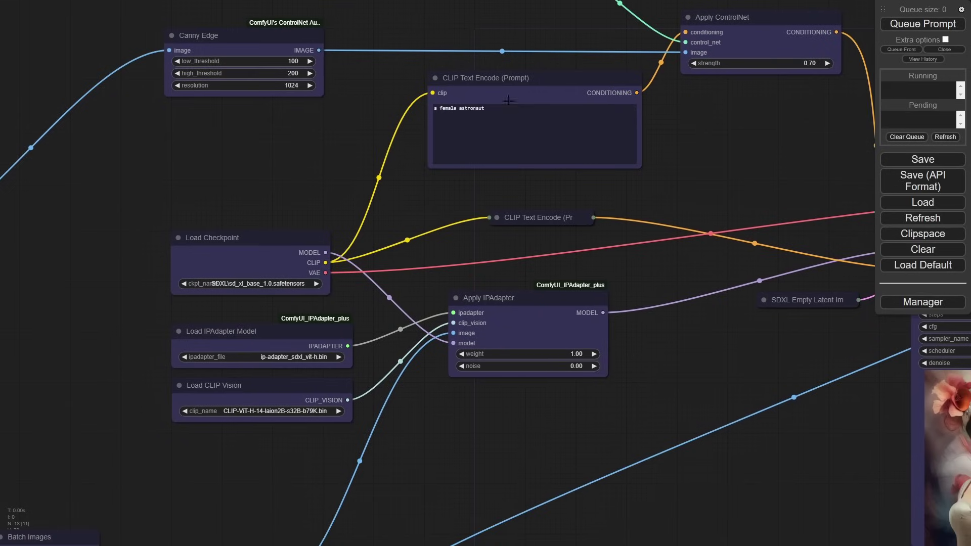
left_click(545, 348)
left_click(548, 354)
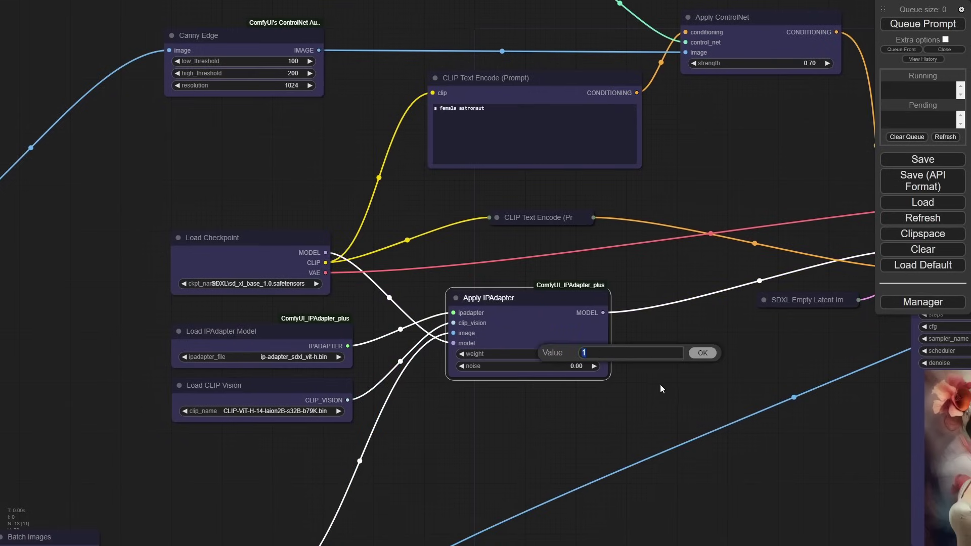
type("0.7")
key("Return")
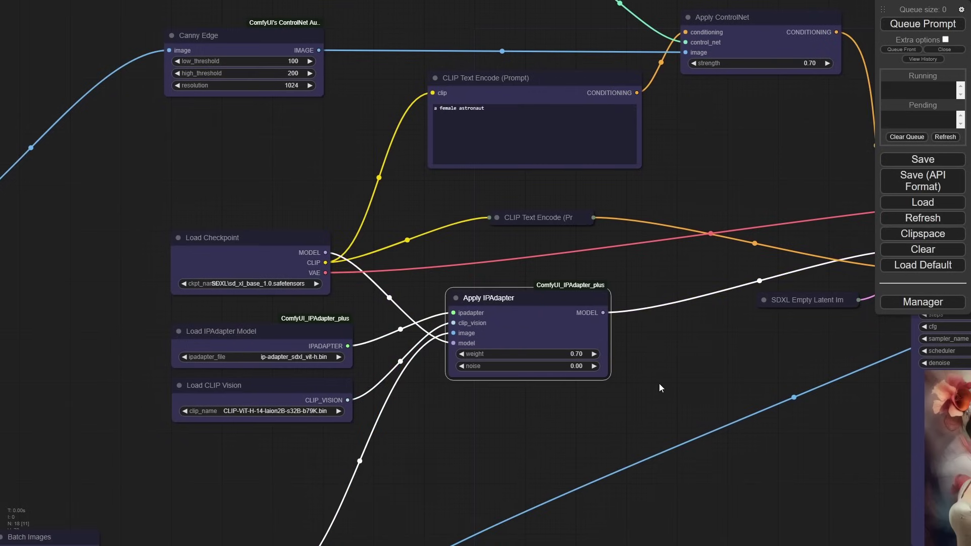
Step: Queue a new astronaut render and zoom in on the Save Image result
scroll(659, 383, "down", 5)
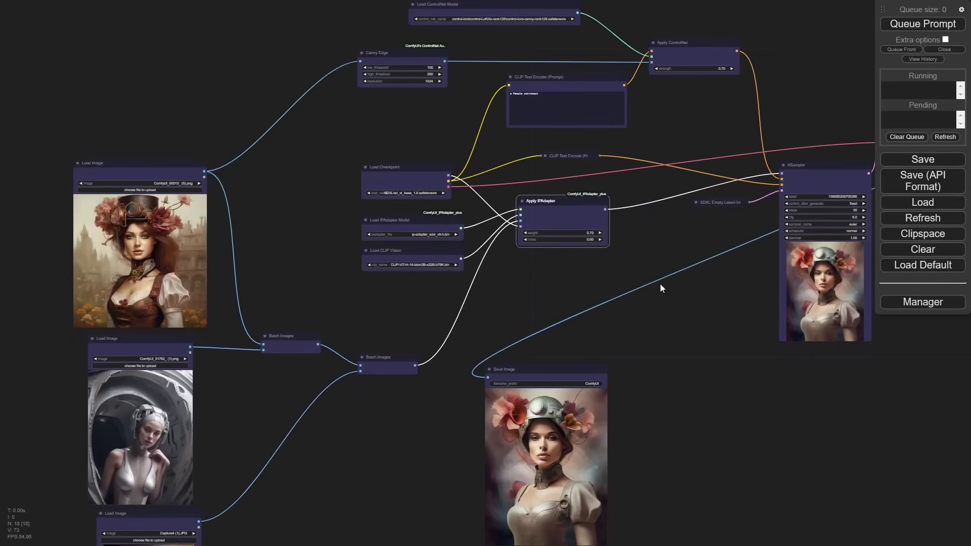
scroll(658, 315, "up", 1)
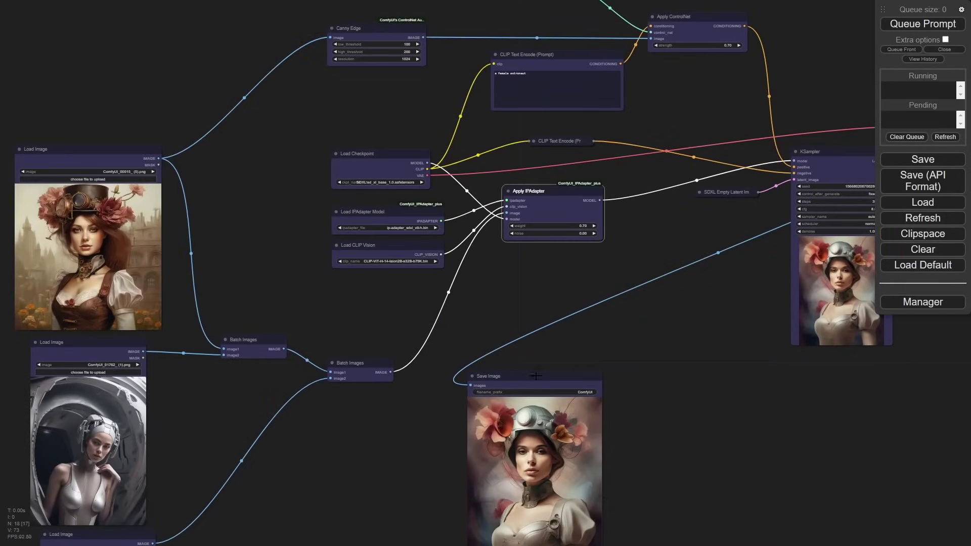
left_click(930, 28)
left_click_drag(629, 448, 719, 317)
scroll(708, 338, "up", 3)
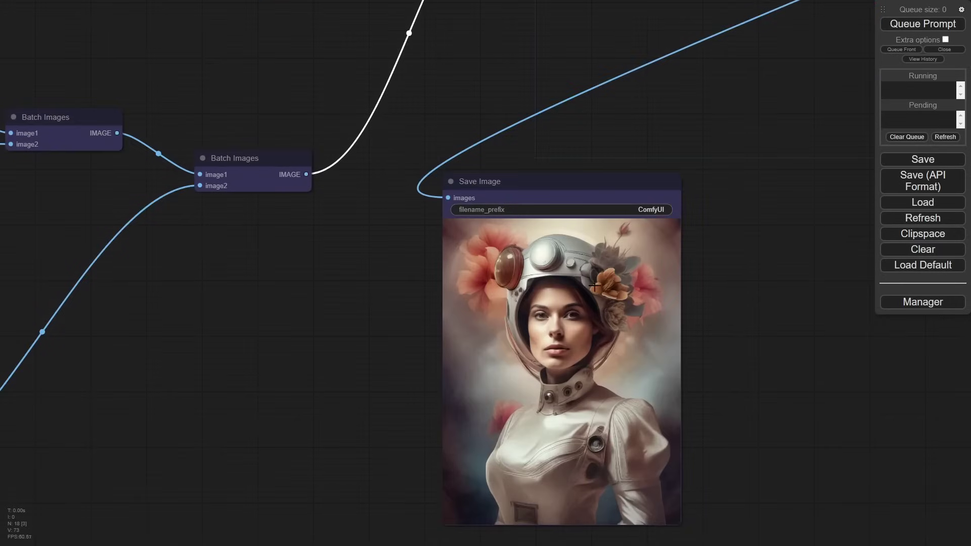
Step: Reposition the Save Image node and zoom back out to the KSampler
left_click_drag(556, 185, 543, 131)
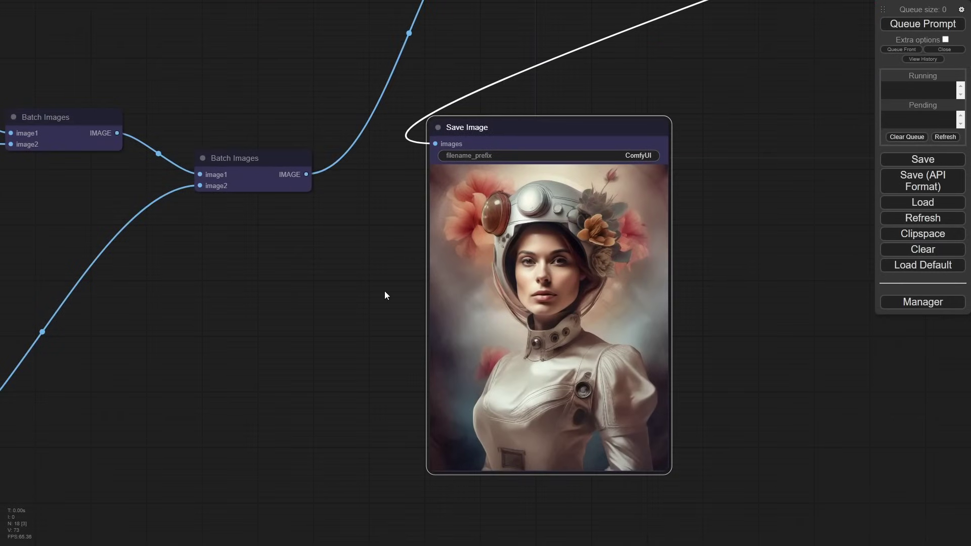
scroll(384, 291, "down", 3)
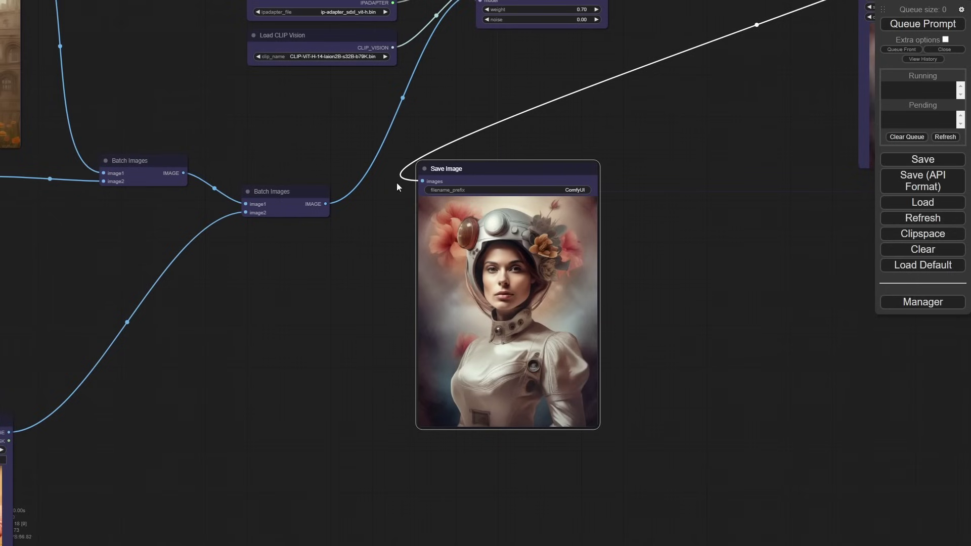
scroll(359, 322, "down", 3)
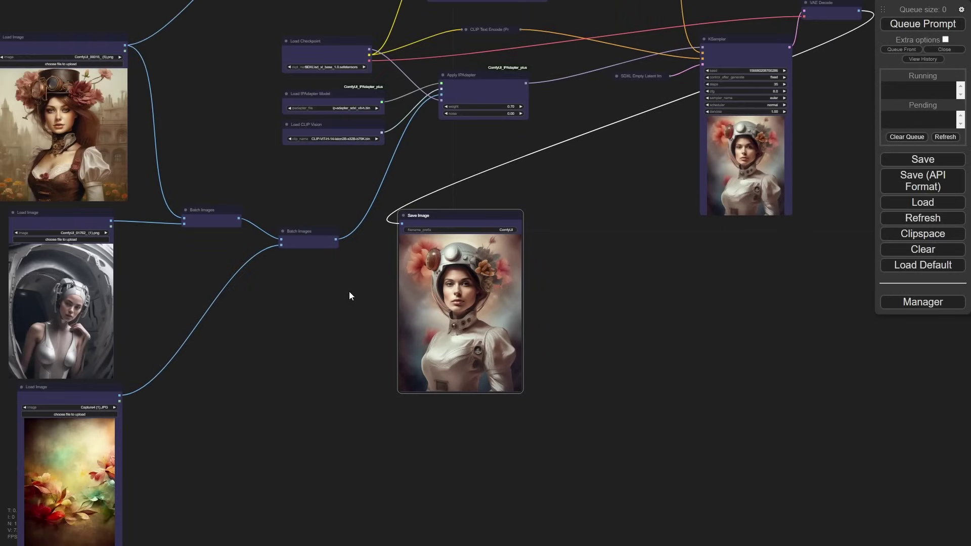
left_click_drag(354, 307, 539, 373)
left_click_drag(634, 305, 634, 270)
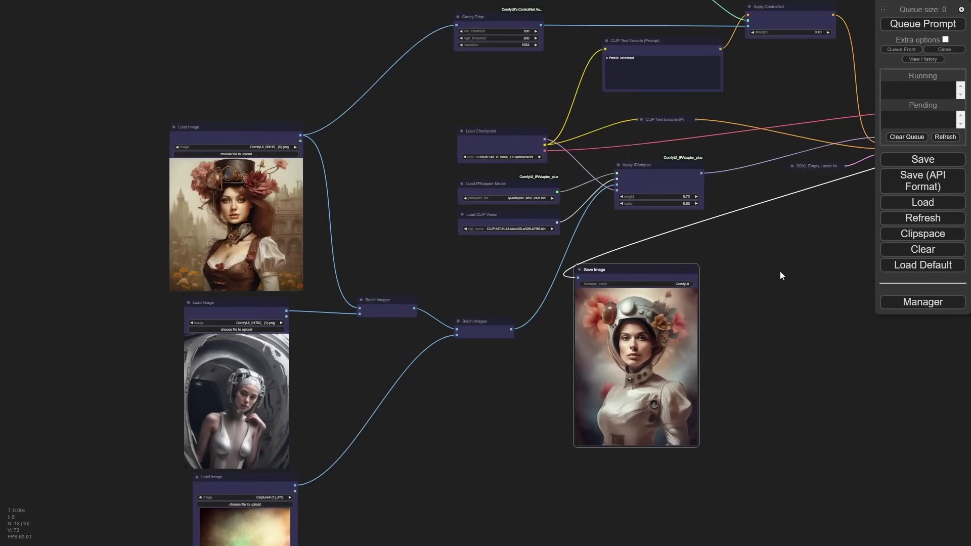
left_click_drag(781, 271, 679, 251)
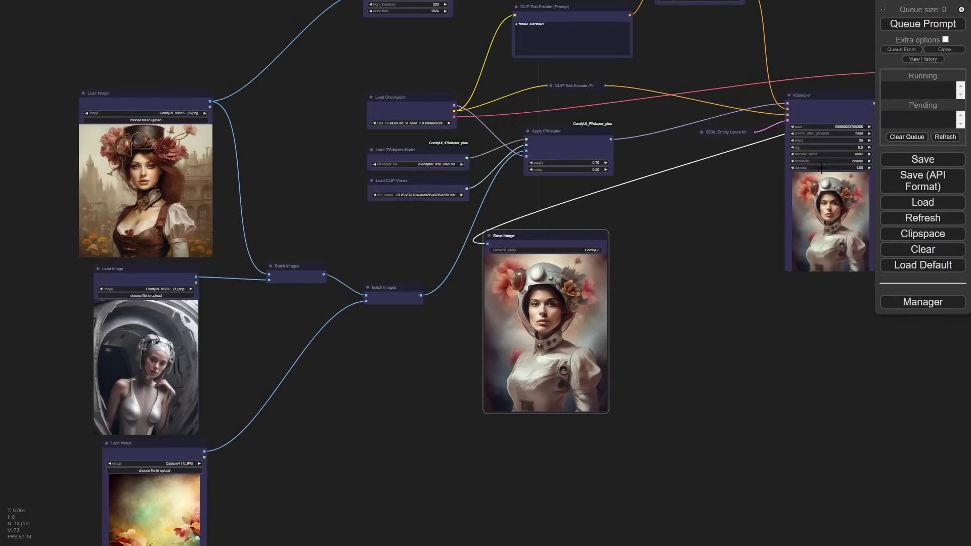
Step: Raise the Apply IPAdapter noise value to 0.30
left_click_drag(635, 216, 616, 320)
scroll(538, 128, "up", 1)
scroll(538, 128, "up", 8)
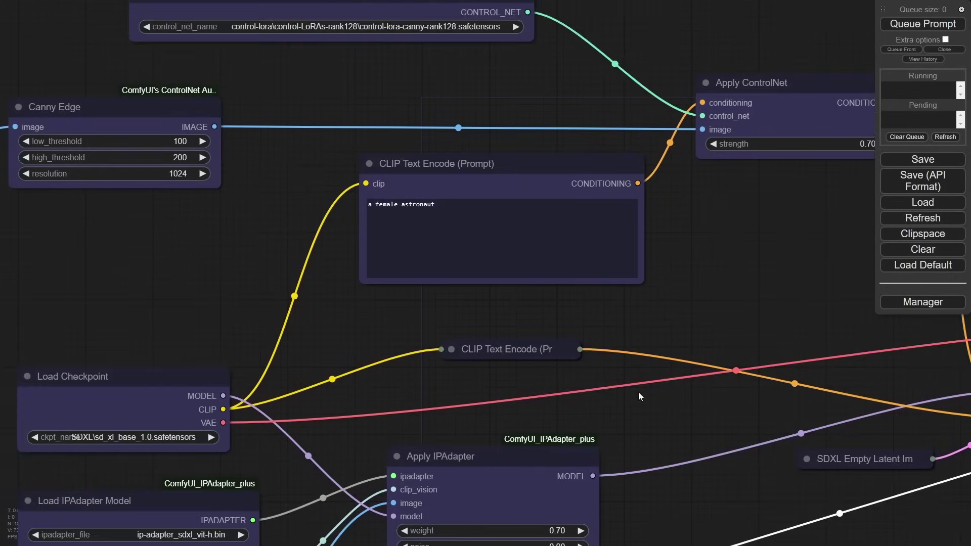
left_click_drag(638, 392, 654, 294)
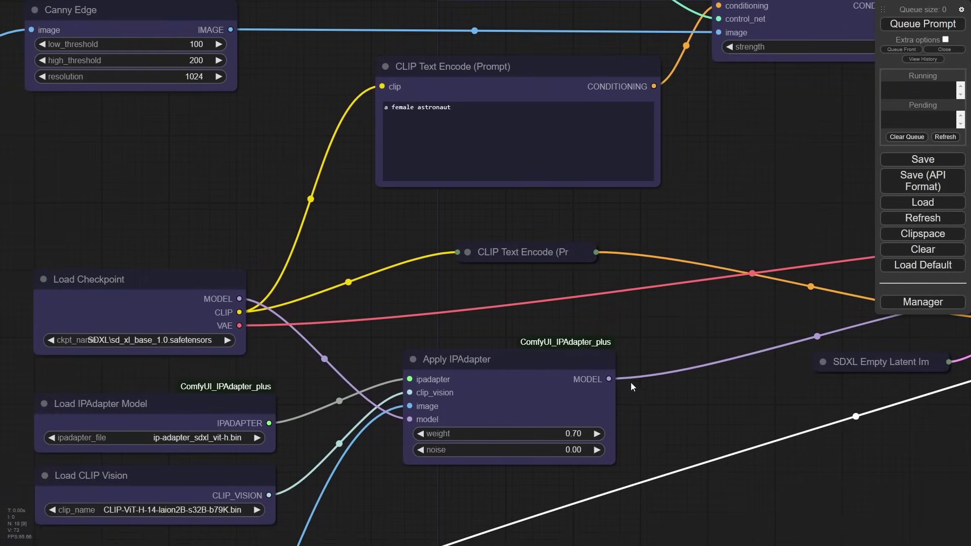
mouse_move(561, 450)
left_mouse_down()
mouse_move(548, 453)
mouse_move(558, 456)
left_mouse_up()
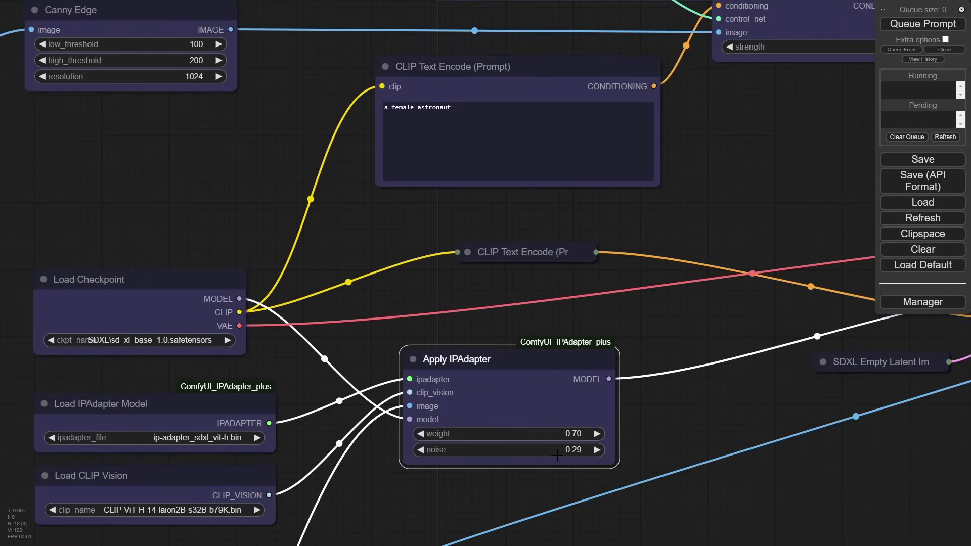
scroll(557, 455, "down", 7)
Step: Clone Save Image, wire VAE Decode IMAGE into the clone, and disconnect the original
left_click_drag(675, 469, 603, 183)
mouse_move(490, 232)
left_mouse_down()
mouse_move(654, 169)
mouse_move(648, 191)
left_mouse_up()
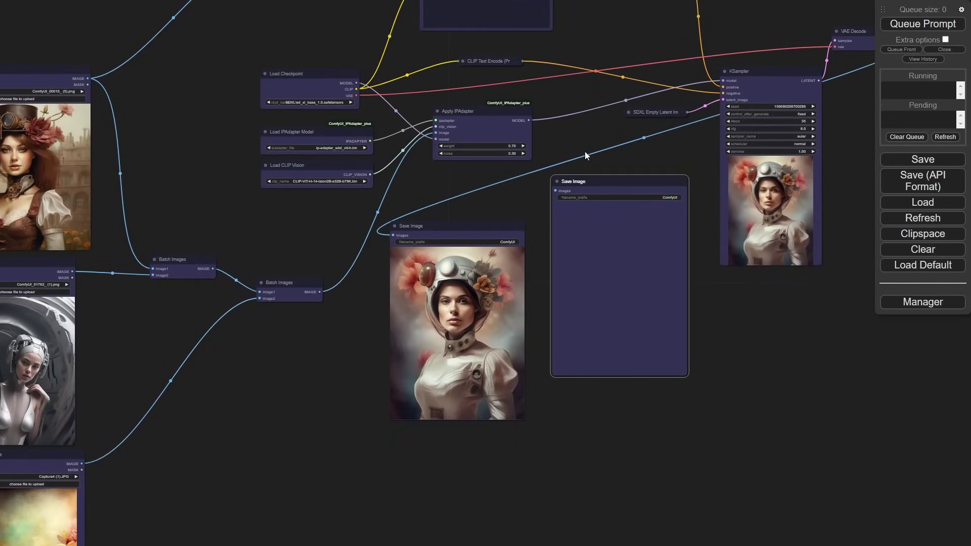
left_click_drag(825, 108, 689, 233)
left_click_drag(756, 106, 416, 257)
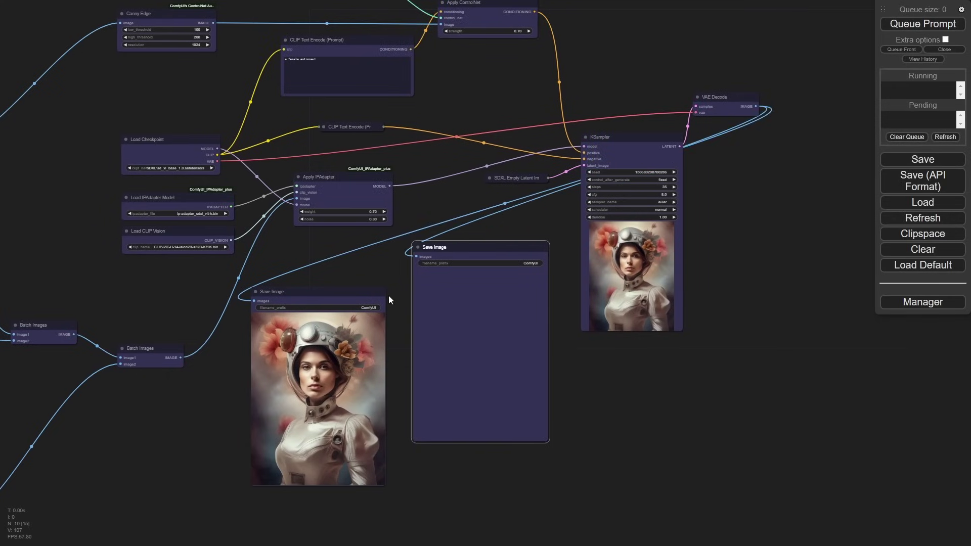
left_click_drag(344, 292, 358, 261)
left_click_drag(268, 264, 154, 284)
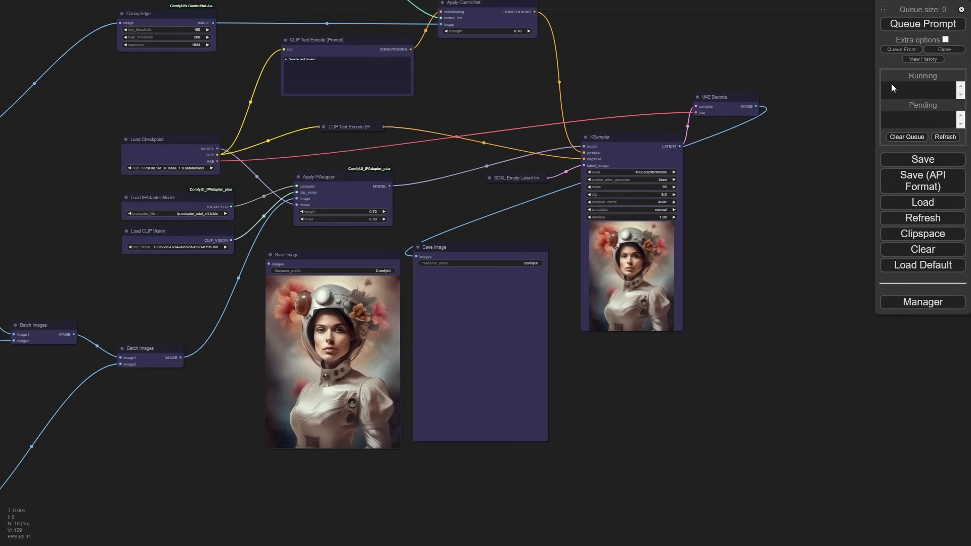
Step: Queue a render with the old Save Image bypassed, cancelling the extra pending job
left_click(919, 25)
key("ctrl+b")
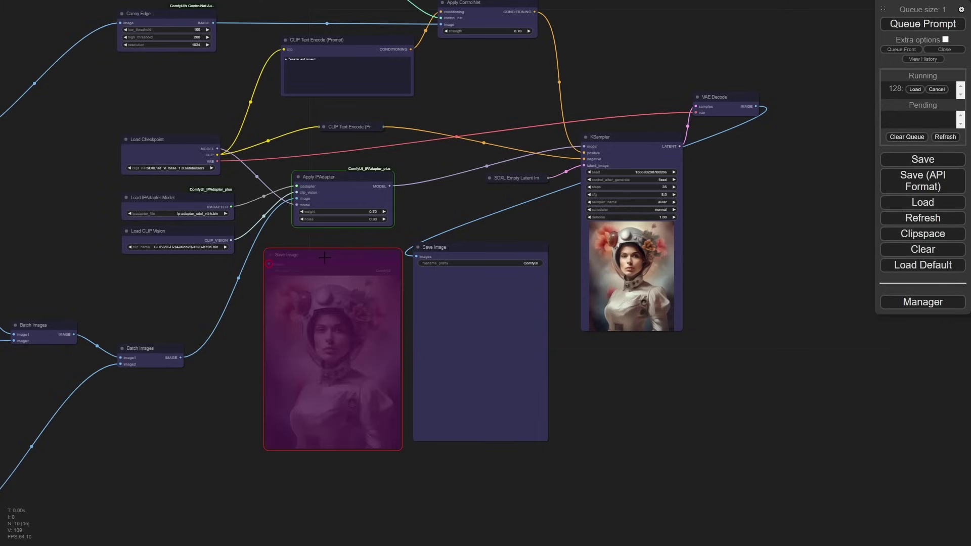
left_click(918, 24)
left_click(937, 119)
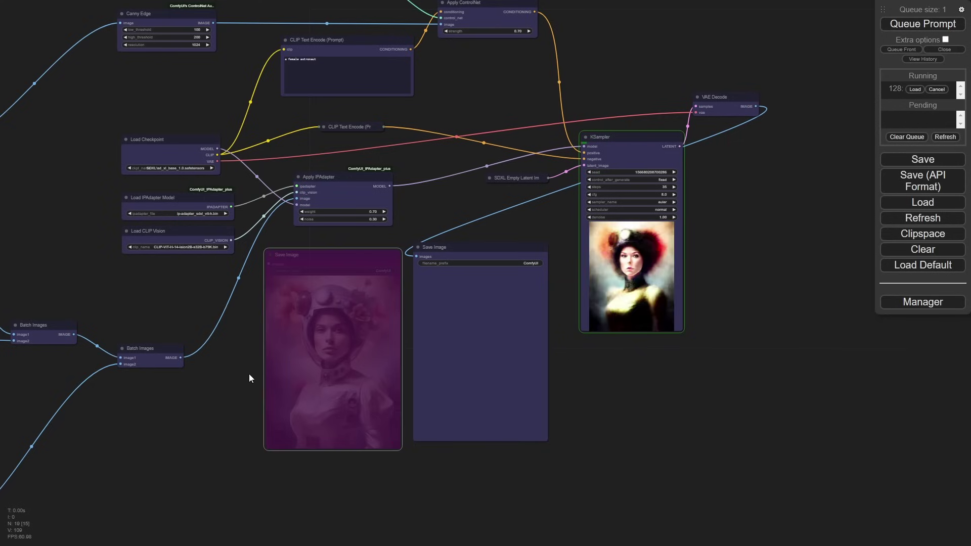
Step: Un-bypass the original Save Image and bring the Load Image and Batch Images nodes into view
scroll(249, 373, "up", 6)
key("ctrl+b")
scroll(670, 282, "up", 3)
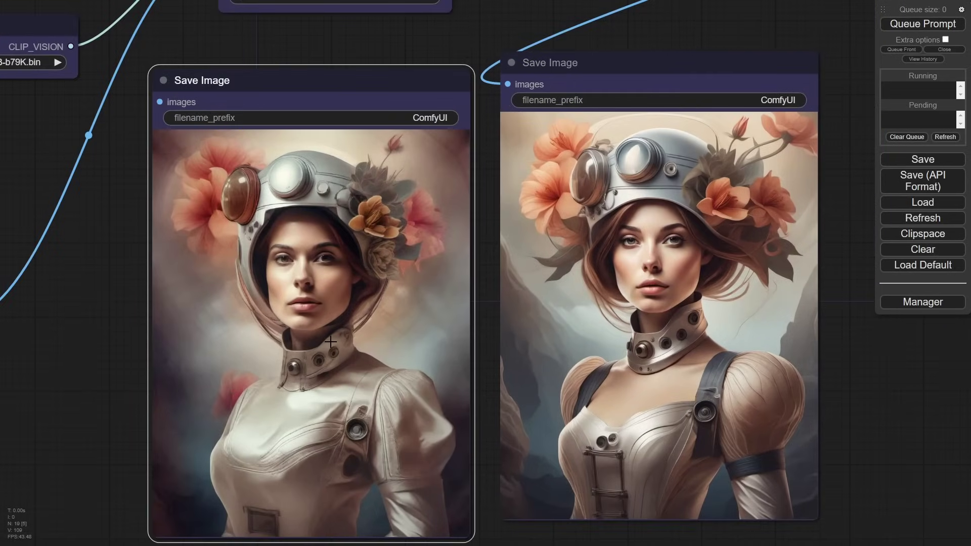
scroll(389, 283, "down", 5)
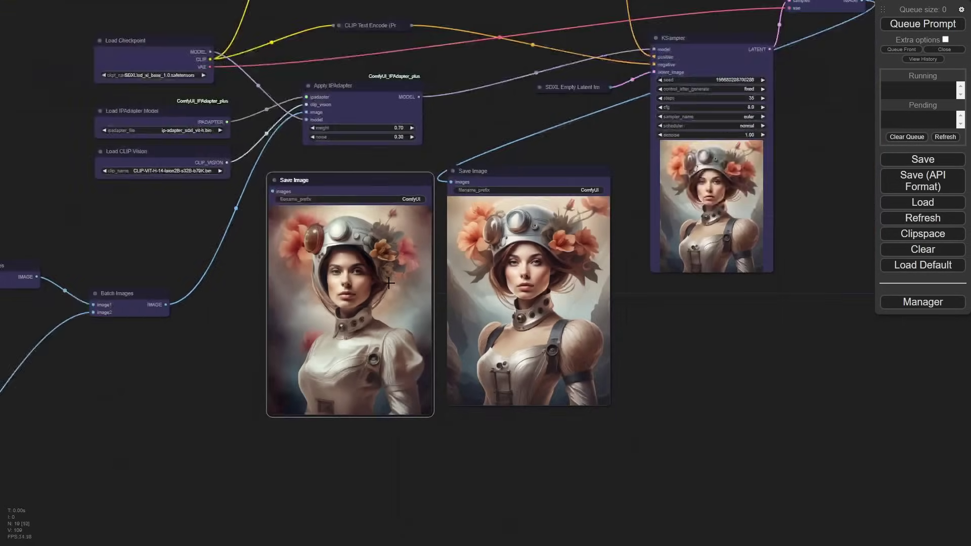
scroll(389, 283, "down", 2)
left_click_drag(231, 254, 481, 300)
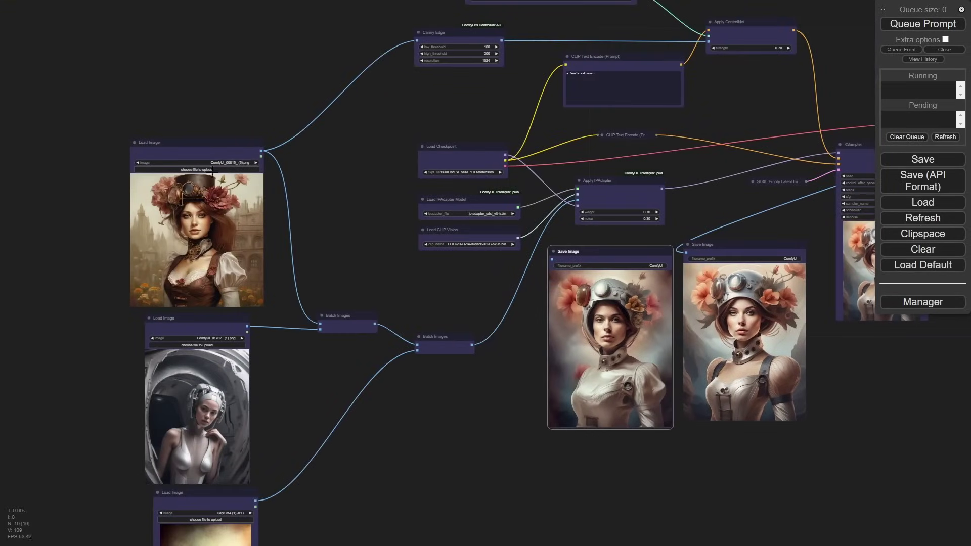
left_click_drag(329, 366, 318, 188)
scroll(274, 303, "up", 2)
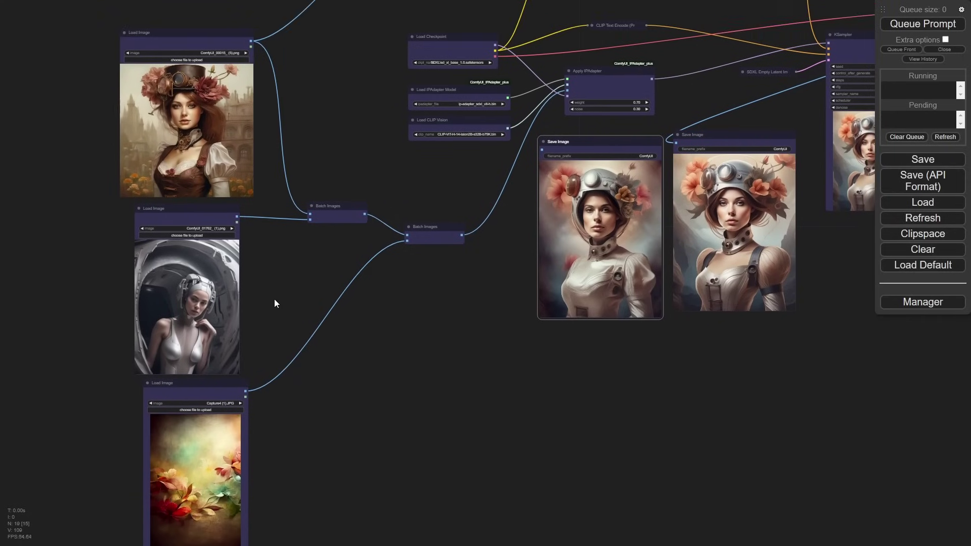
Step: Feed the corridor image into Canny Edge and delete the steampunk Load Image
scroll(310, 308, "up", 1)
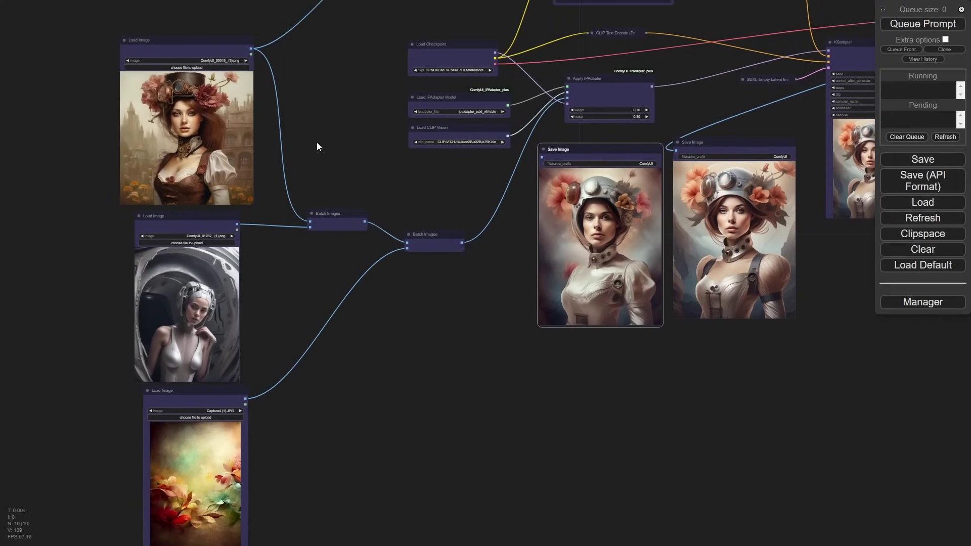
left_click_drag(315, 161, 310, 280)
left_click_drag(222, 360, 393, 74)
left_click_drag(210, 178, 199, 135)
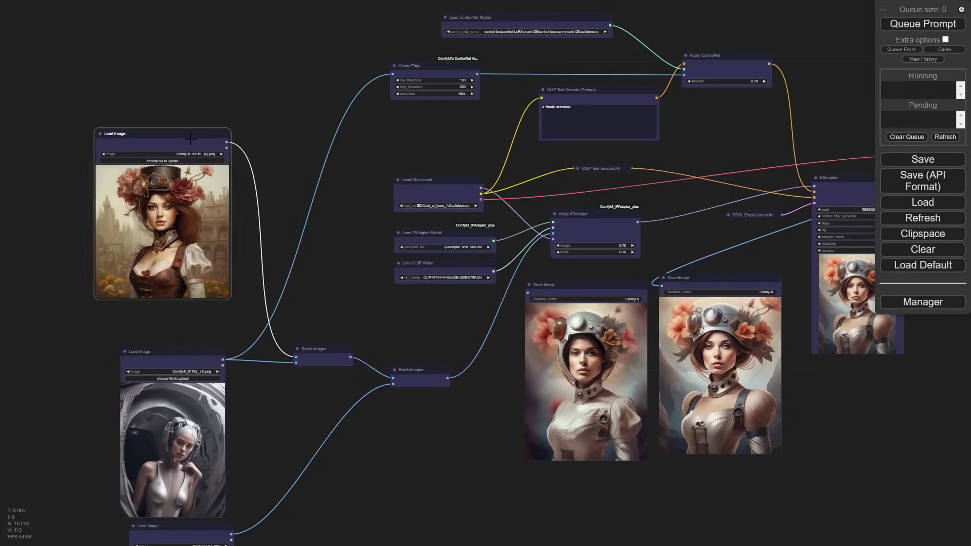
key("Delete")
Step: Link the corridor image to the first Batch Images and delete the redundant second one
left_click_drag(334, 301, 348, 152)
left_click_drag(246, 384, 310, 208)
left_click_drag(431, 184, 301, 297)
left_click_drag(272, 237, 473, 117)
left_click(330, 270)
key("Delete")
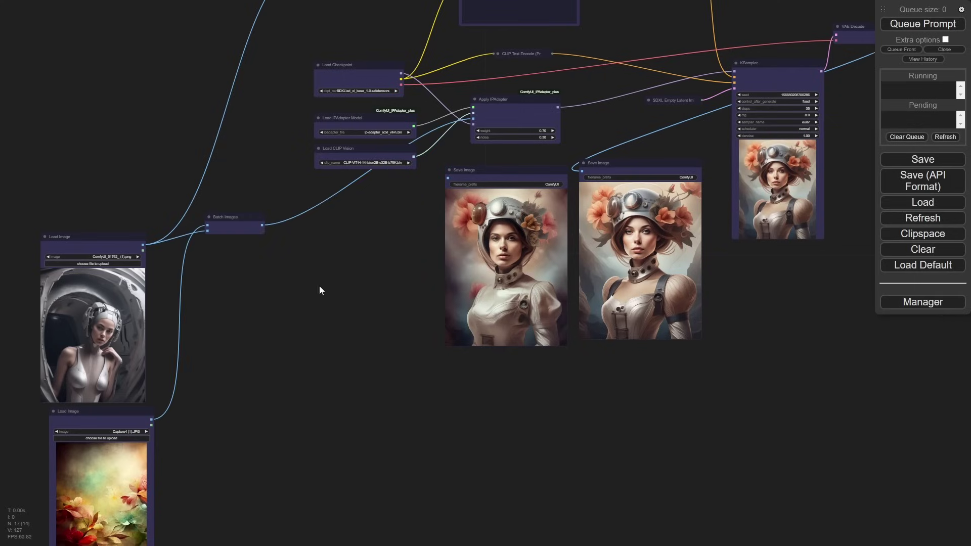
left_click_drag(242, 230, 296, 288)
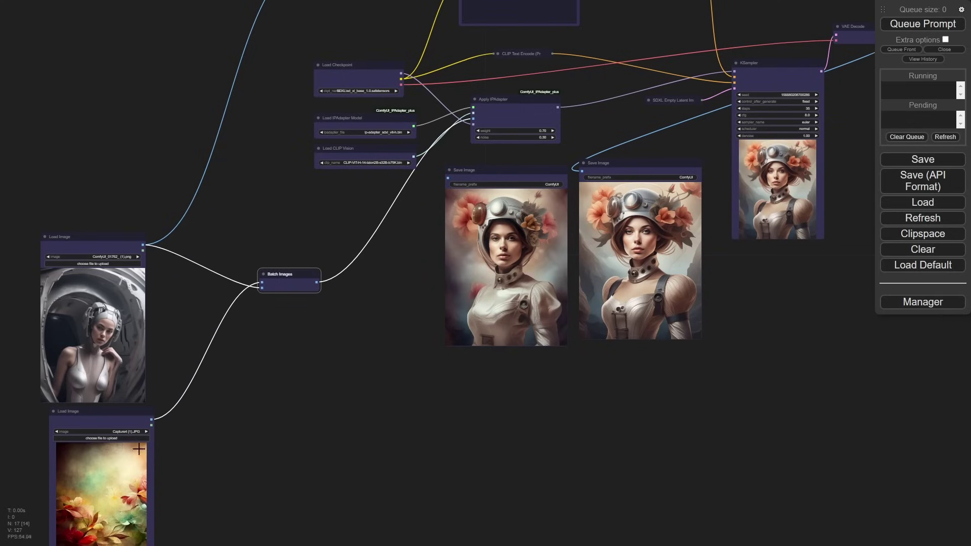
Step: Queue a render with the new references and delete the old Save Image
left_click(928, 28)
left_click(517, 190)
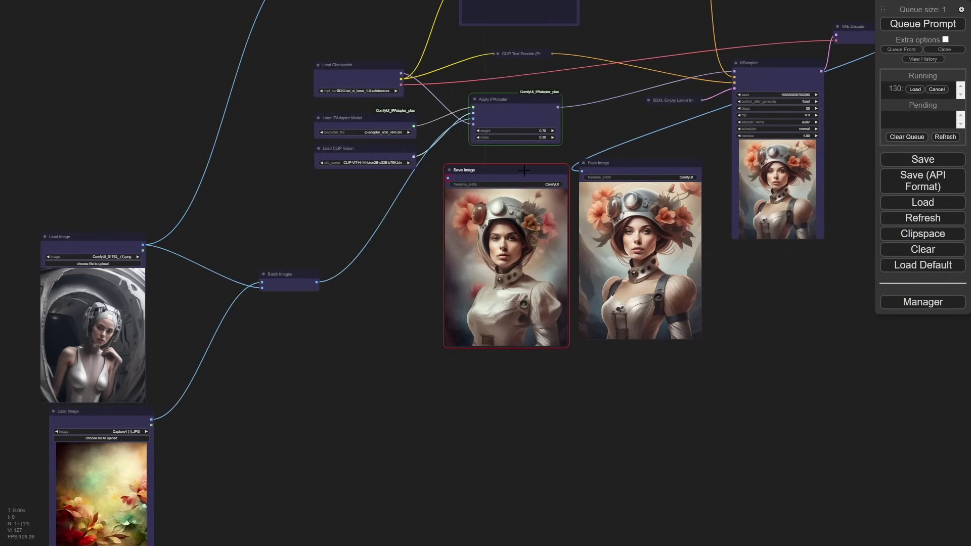
key("Delete")
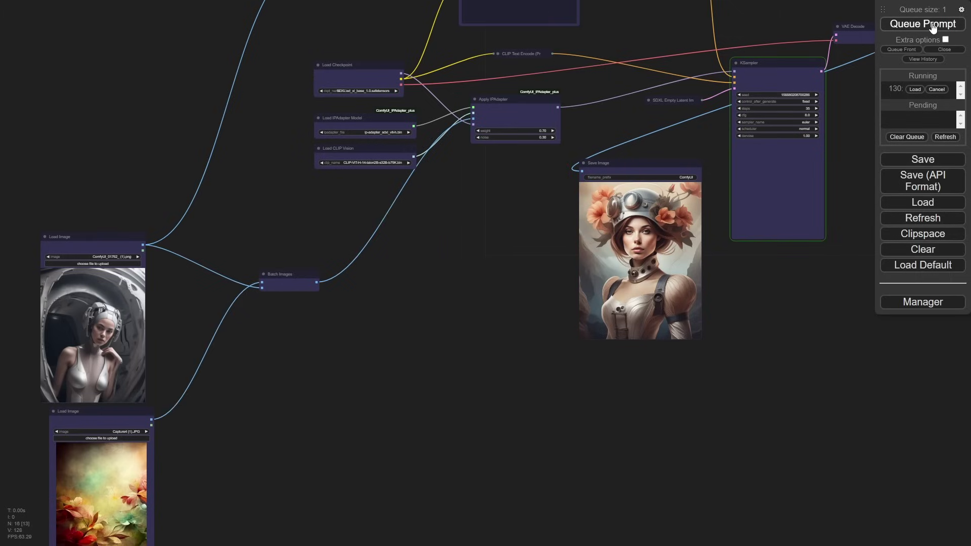
Step: Arrange the floral texture and corridor image nodes beside Batch Images and Save Image
left_click_drag(131, 415, 491, 368)
left_click_drag(90, 242, 500, 176)
left_click_drag(455, 363, 490, 343)
scroll(636, 292, "up", 3)
scroll(636, 291, "up", 4)
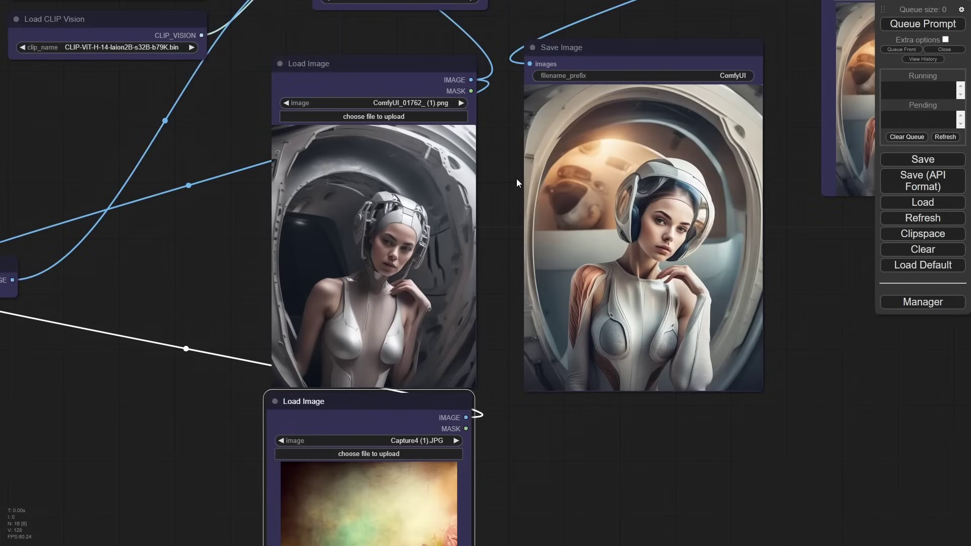
scroll(514, 179, "down", 4)
left_click_drag(572, 47, 517, 177)
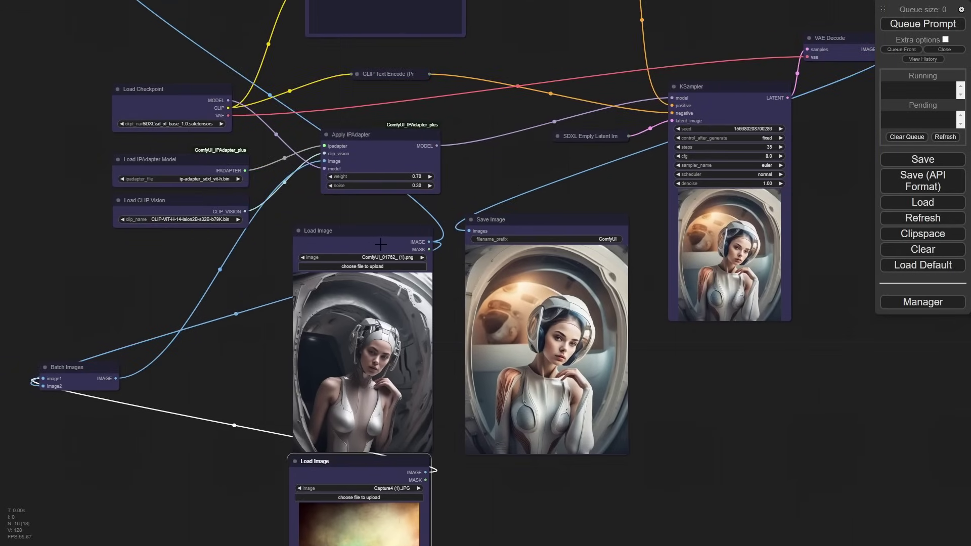
Step: Move Load Image to the far left and delete Batch Images and the floral texture image node
left_click_drag(380, 245, 40, 163)
left_click_drag(286, 249, 581, 262)
left_click_drag(315, 164, 168, 99)
left_click(374, 382)
key("Delete")
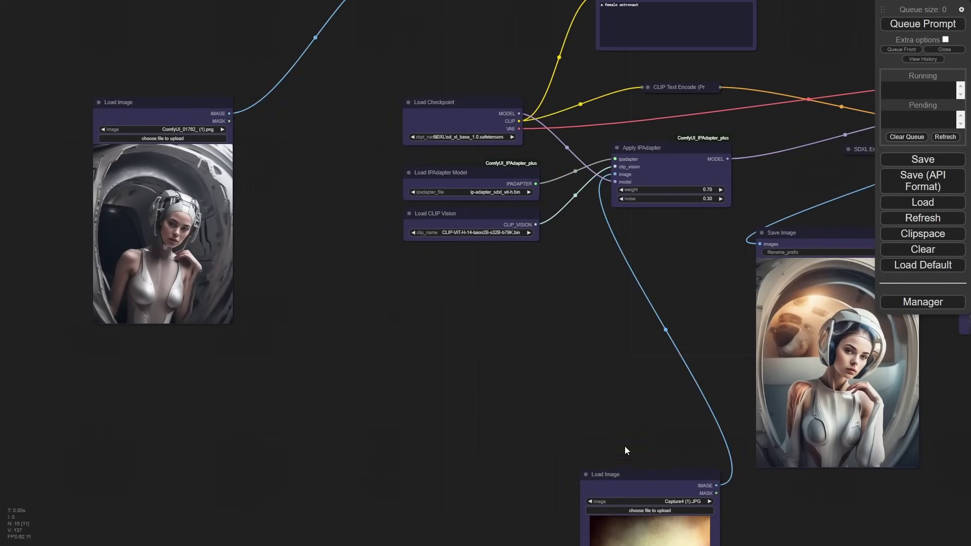
left_click(612, 474)
key("Delete")
left_click_drag(622, 350, 439, 392)
left_click(649, 277)
Step: Delete the Canny Edge, Apply ControlNet and Load ControlNet Model nodes
left_click_drag(586, 235, 723, 333)
left_click_drag(159, 244, 244, 134)
left_click_drag(372, 148, 333, 209)
left_click(366, 150)
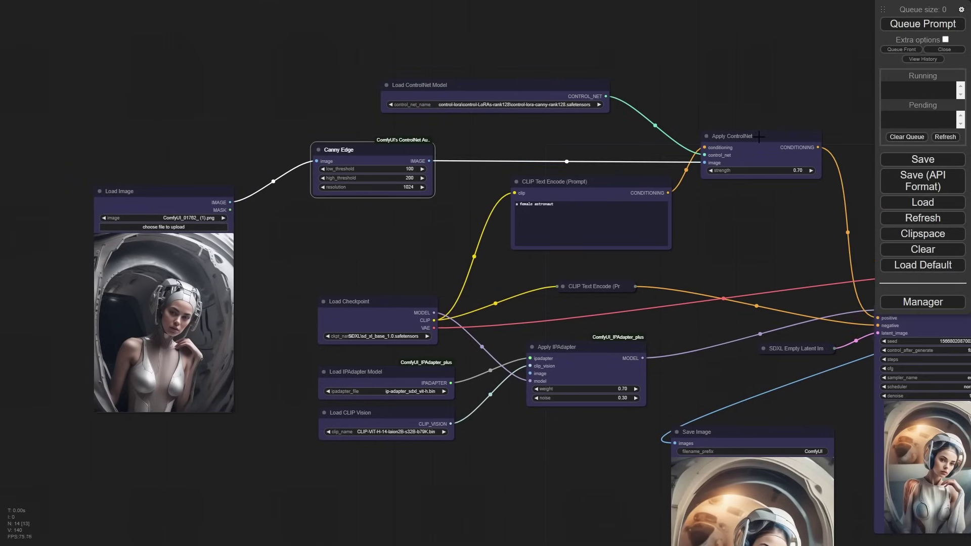
key("Delete")
left_click(758, 136)
key("Delete")
left_click(545, 93)
key("Delete")
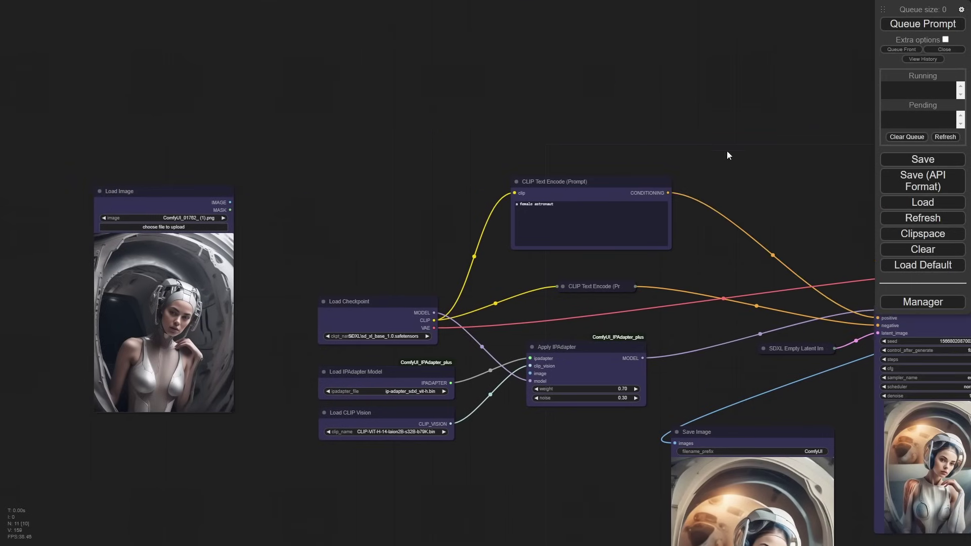
Step: Connect io.jpg to Apply IPAdapter's image input and set its weight to 0.20
left_click_drag(518, 155, 440, 134)
left_click_drag(121, 170, 451, 353)
left_click_drag(316, 166, 468, 176)
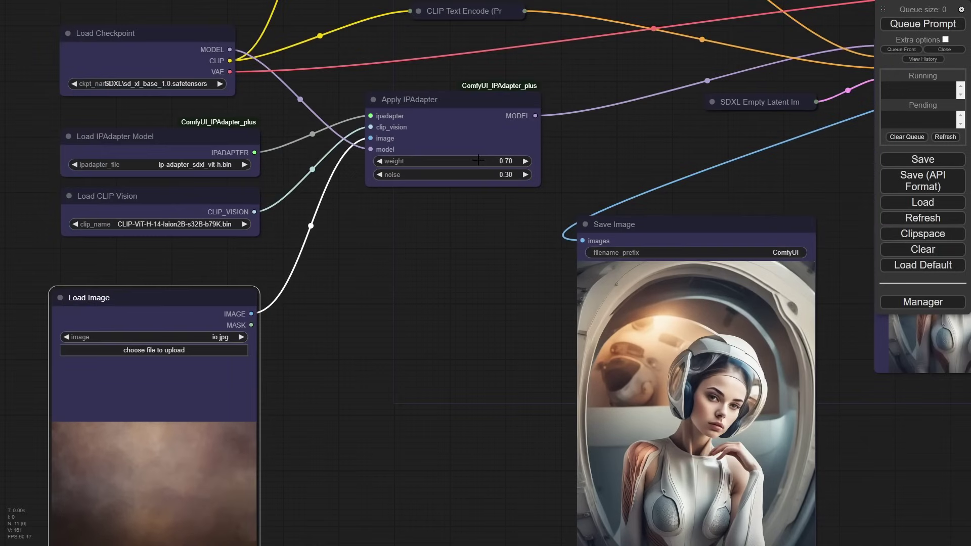
left_click(477, 160)
key("ctrl+a")
type("0.2")
key("Return")
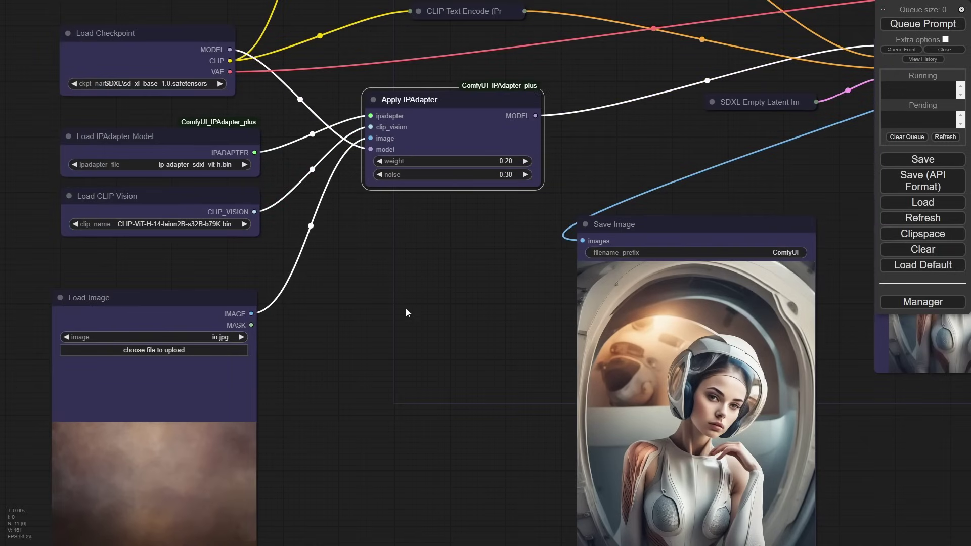
Step: Nudge the io.jpg Load Image into place and render with IPAdapter weight 0.2
scroll(405, 307, "down", 4)
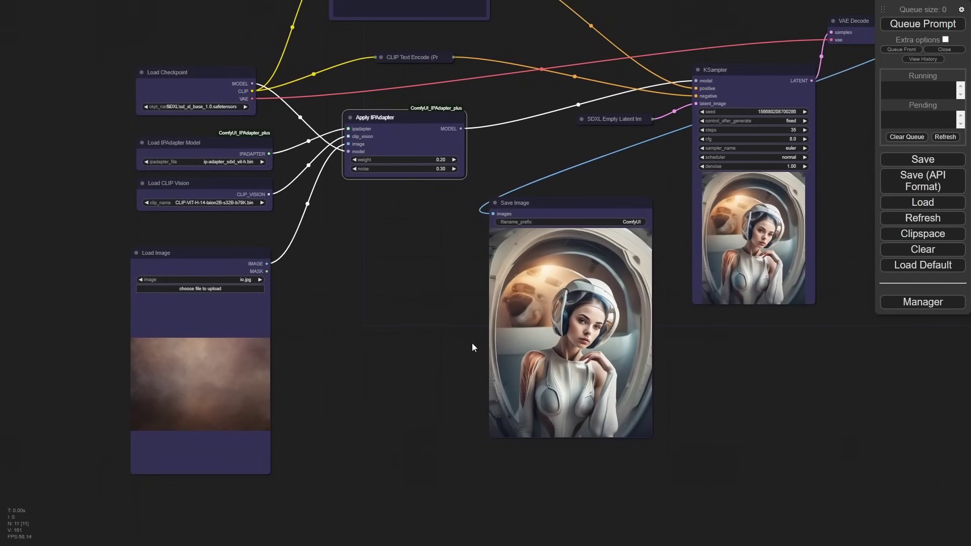
left_click_drag(796, 345, 696, 376)
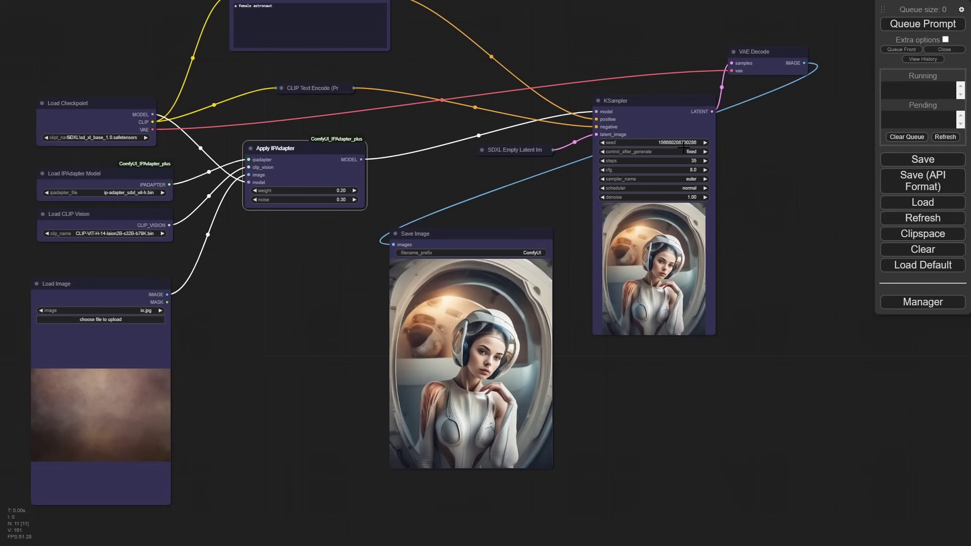
left_click_drag(132, 282, 137, 262)
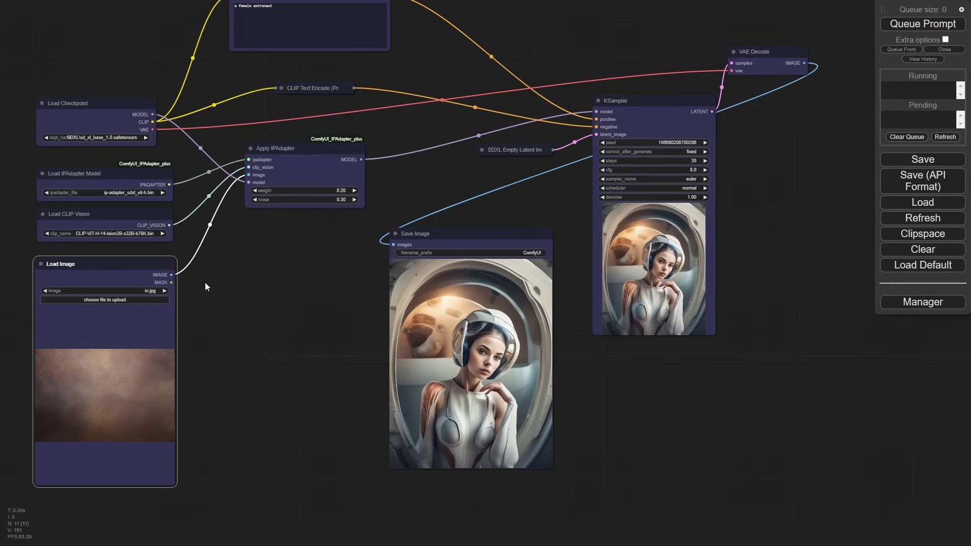
left_click_drag(232, 256, 276, 271)
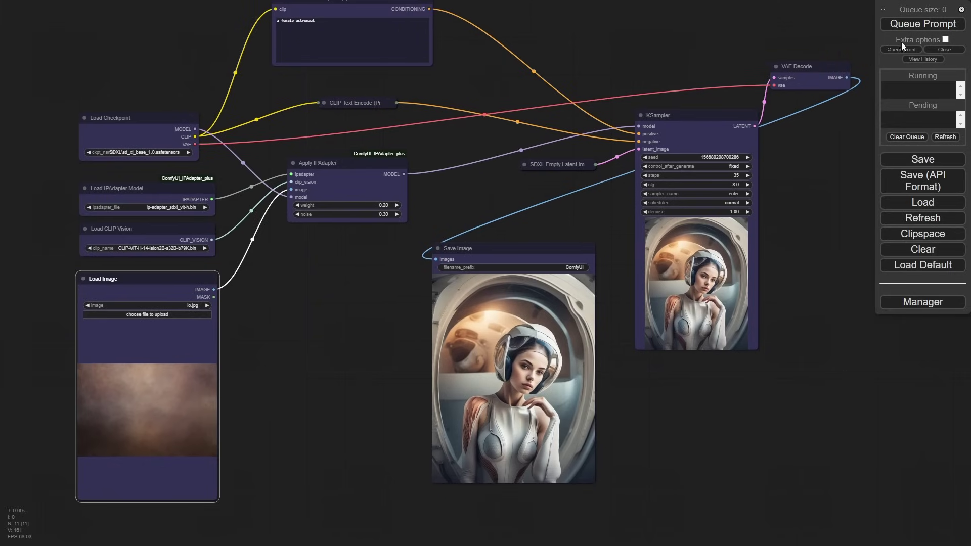
left_click(923, 24)
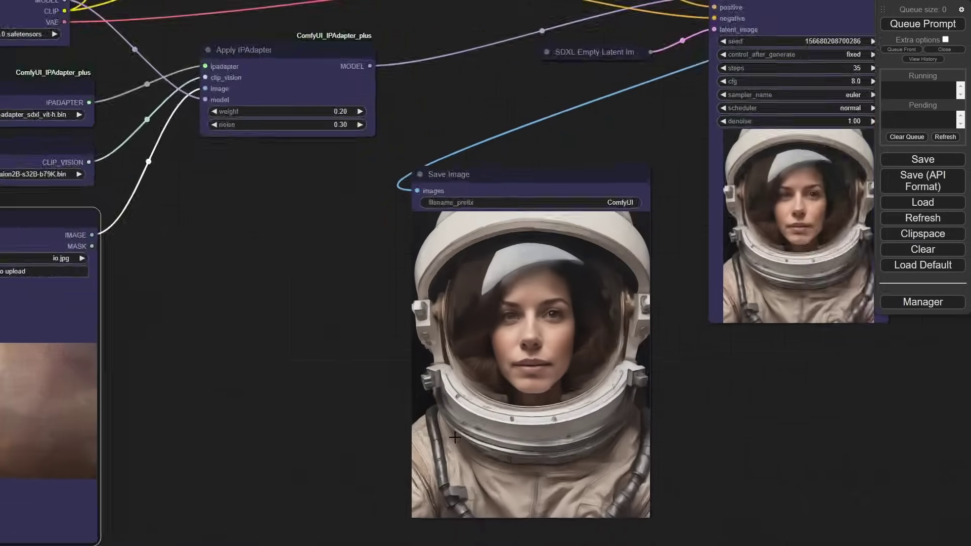
scroll(454, 437, "up", 2)
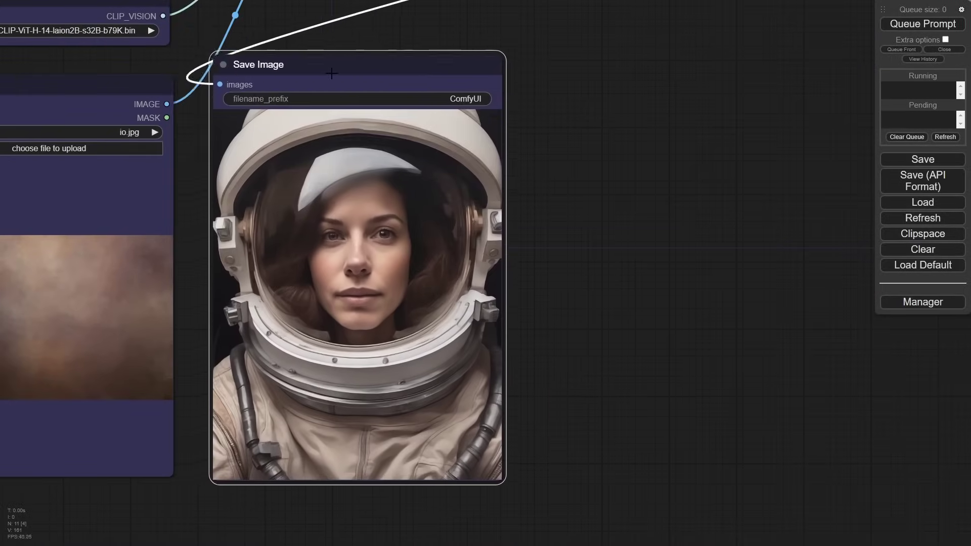